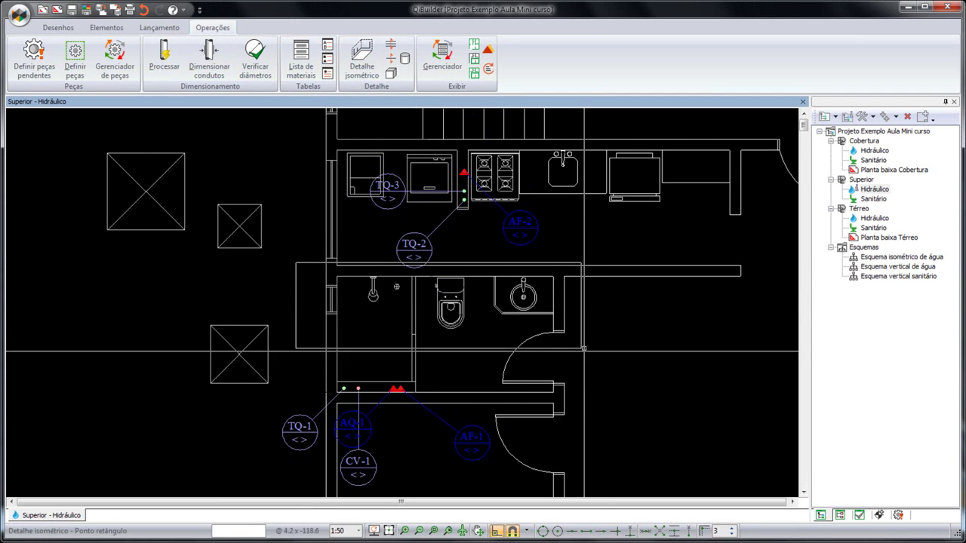
- Frame the bathroom with the isometric detail rectangle, place the detail's label beside its lower wall, and open the new detail
click(582, 429)
click(676, 530)
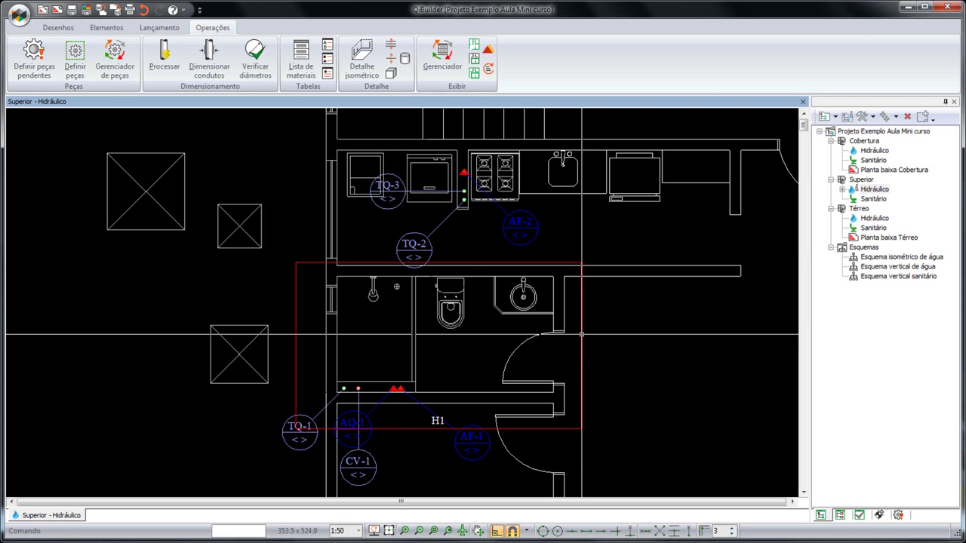
double_click(582, 334)
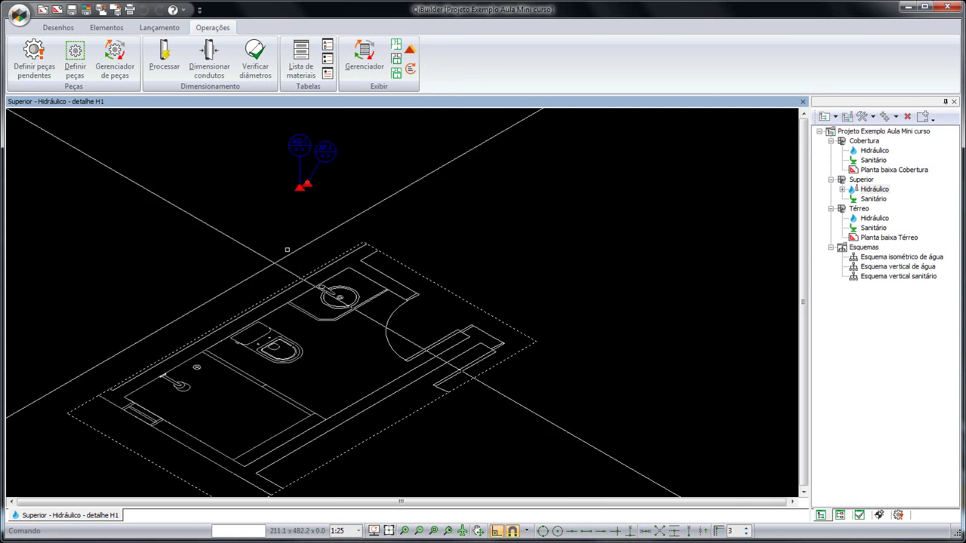
scroll(194, 418, down, 1)
middle_drag(216, 417, 388, 412)
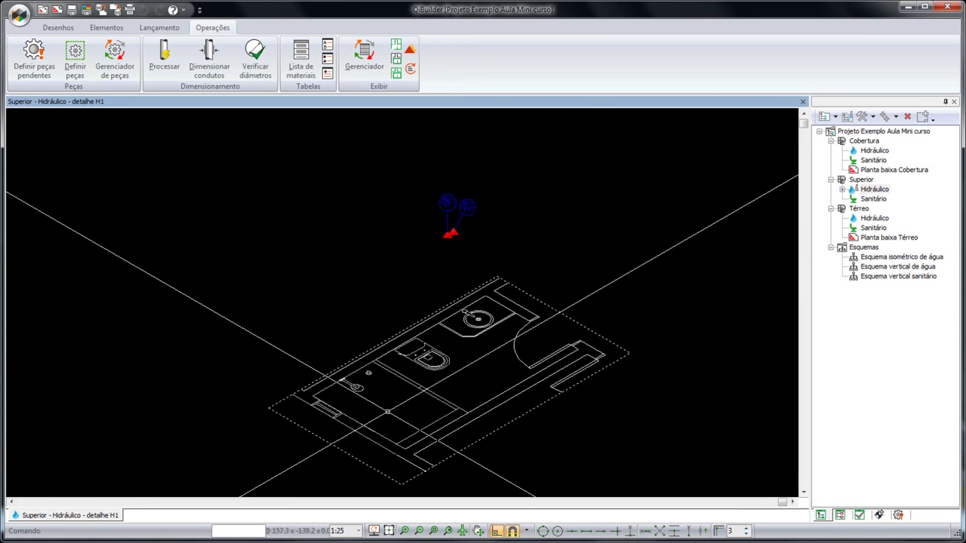
- Set the hydraulic launch scheme to AF + AQ, with PVC rígido soldável for cold water and the CPVC class for hot water
click(152, 28)
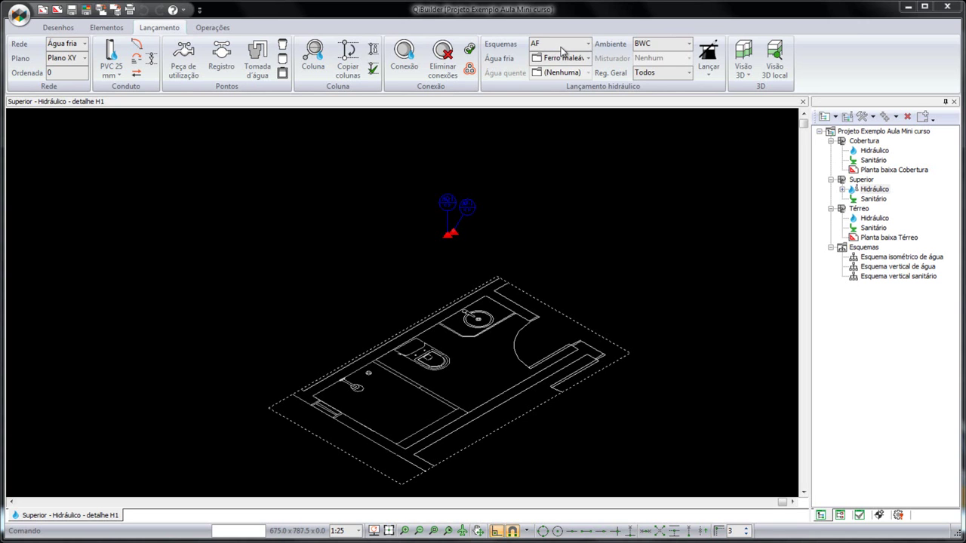
click(561, 49)
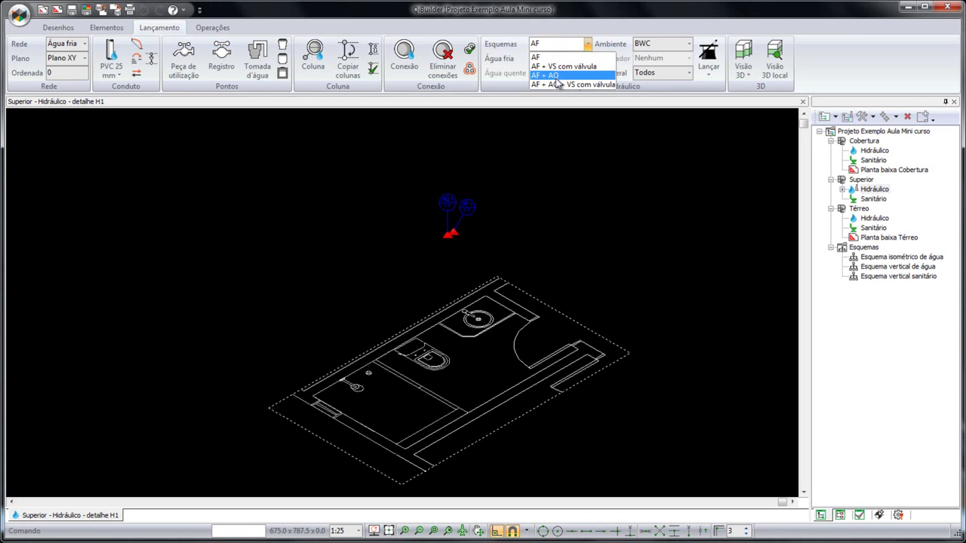
click(556, 80)
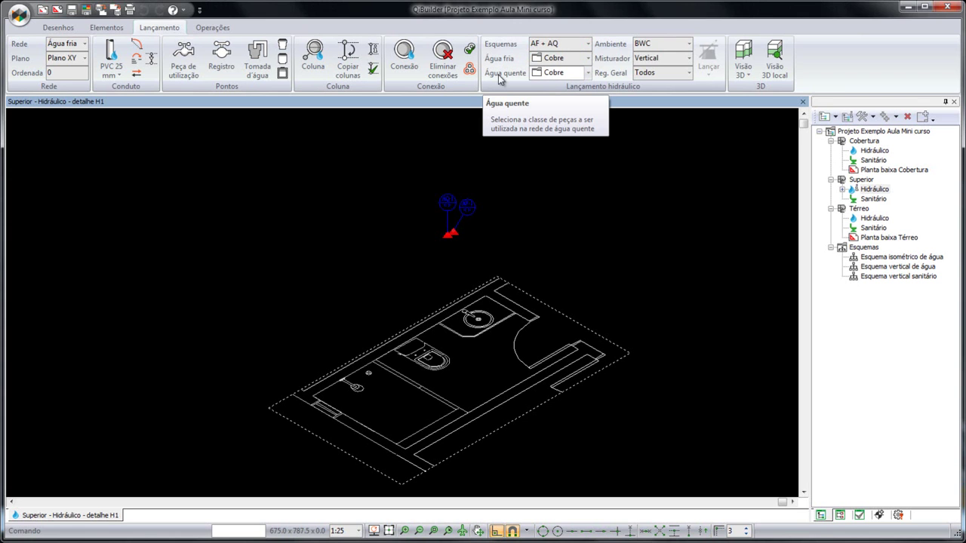
click(577, 59)
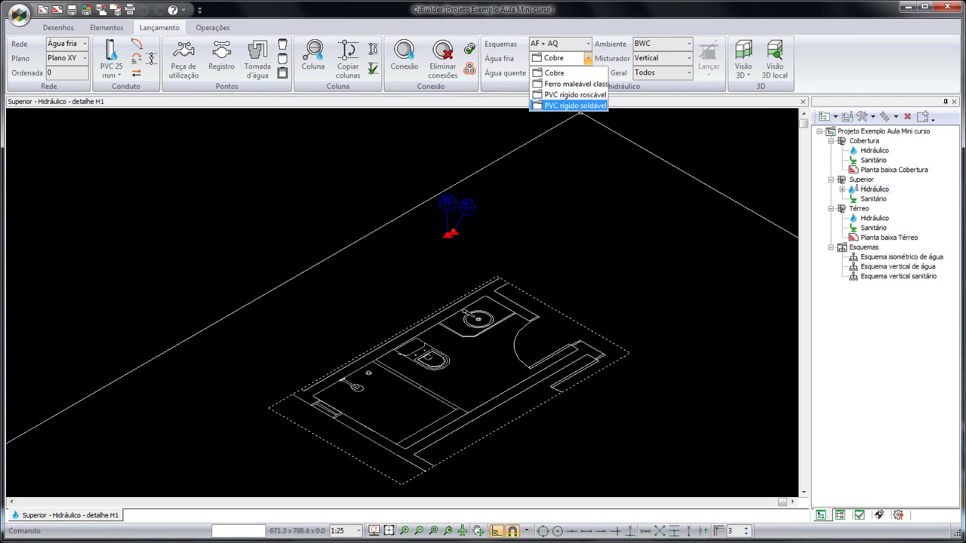
click(577, 106)
click(587, 73)
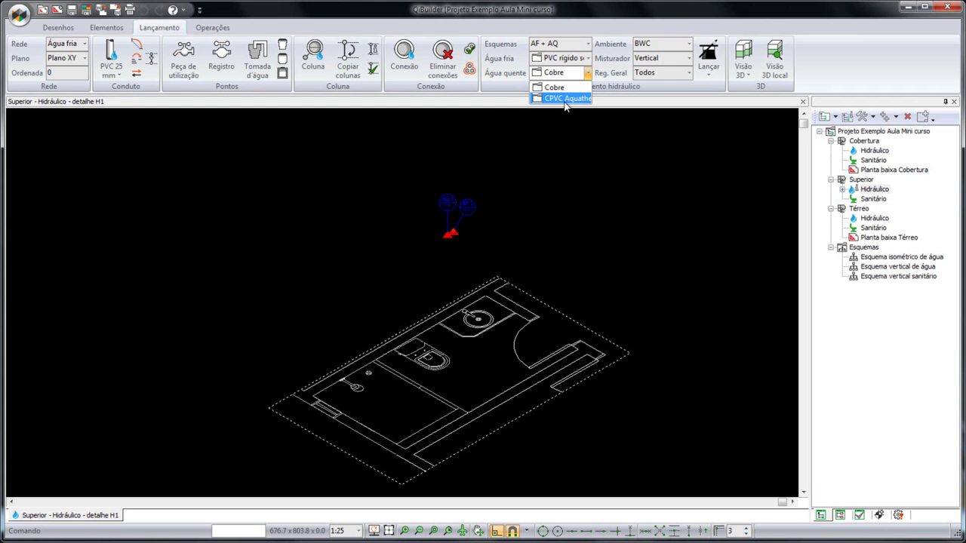
click(566, 99)
- Set the launch environment to BWC with a Horizontal mixer, keeping Todos for the general valve
click(657, 43)
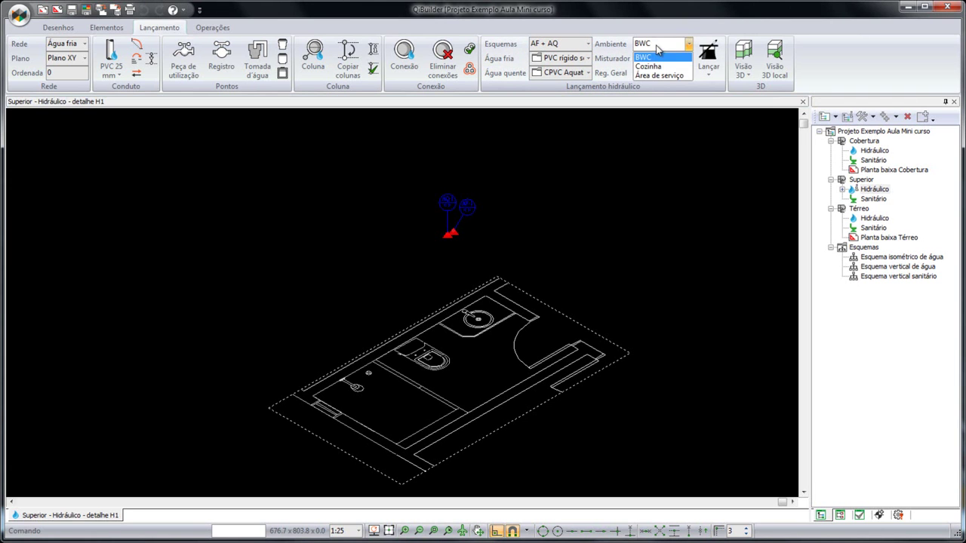
click(656, 57)
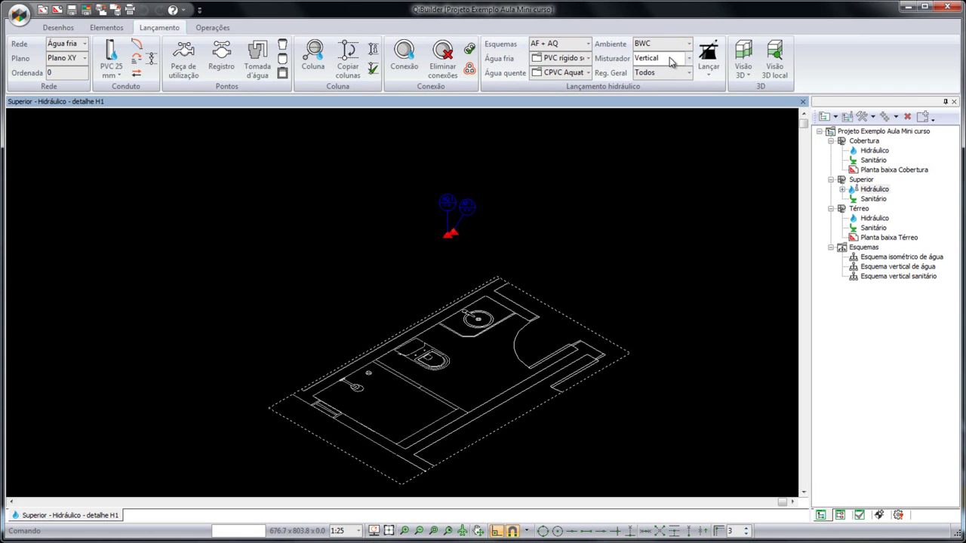
click(672, 59)
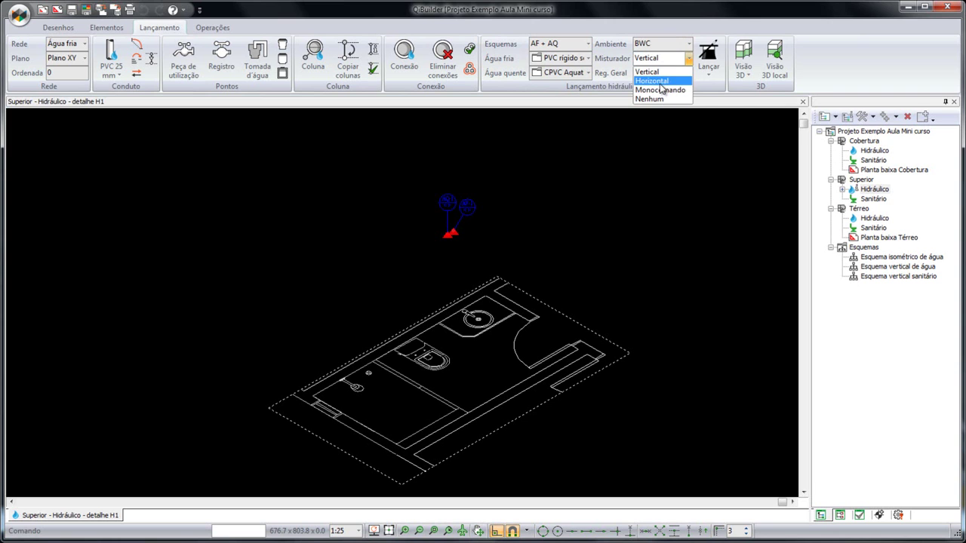
click(653, 81)
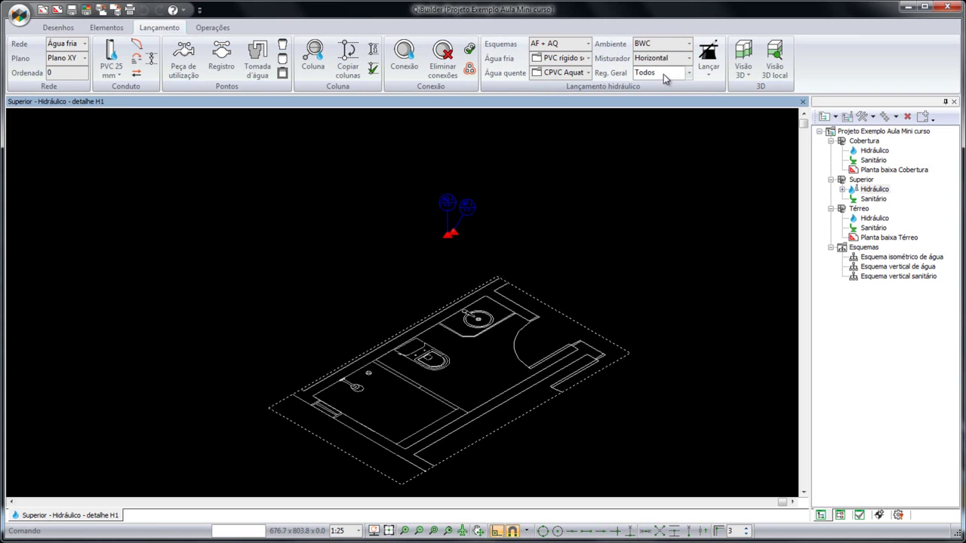
click(664, 74)
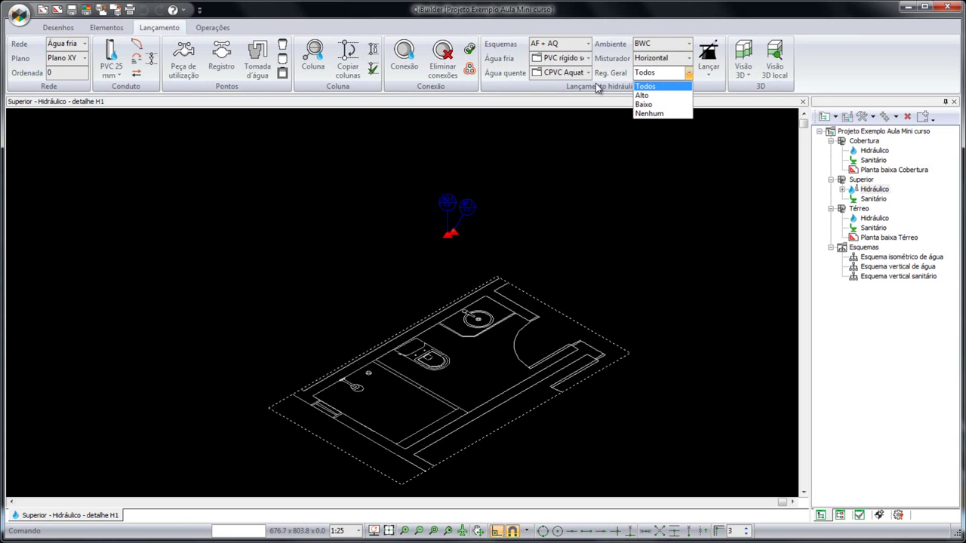
click(666, 74)
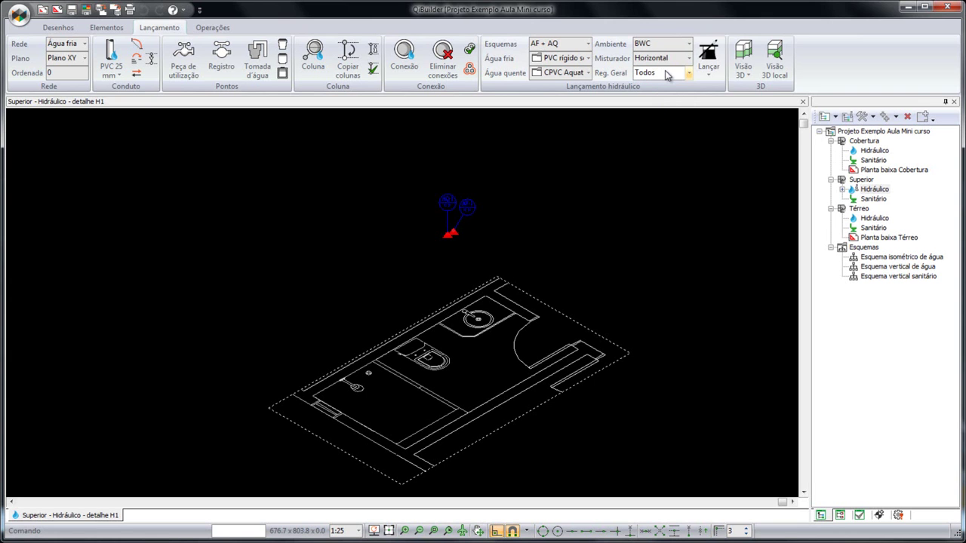
- Launch the LV(60cm) + CHh(210cm) + VS(cx)(15cm) + RGC AF + RGC AQ scheme and trace its perimeter along the inner walls behind the fixtures
click(713, 74)
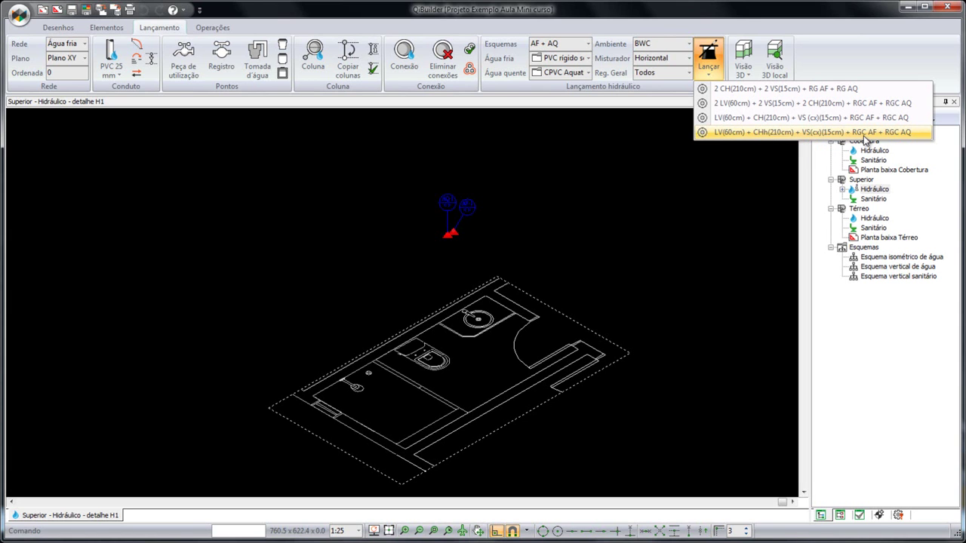
click(898, 133)
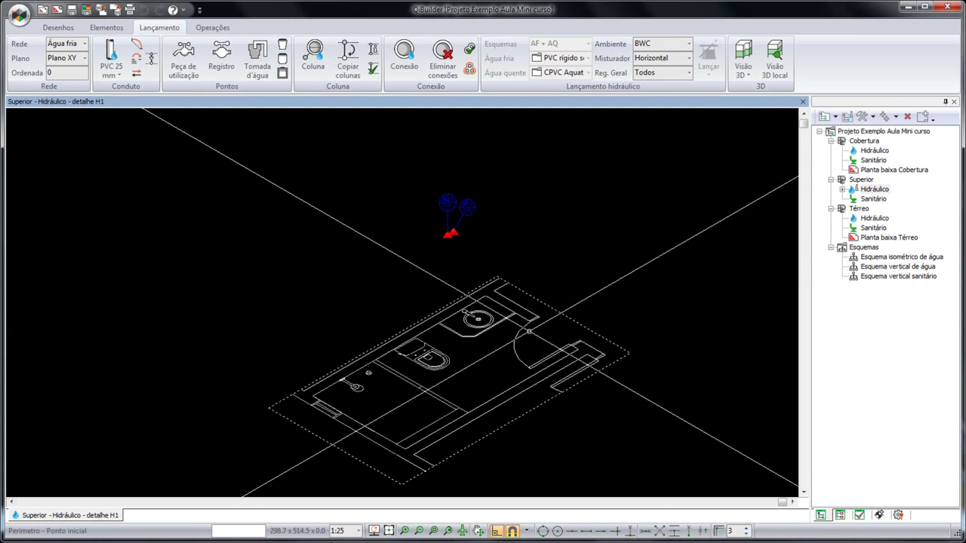
scroll(528, 330, up, 2)
click(528, 330)
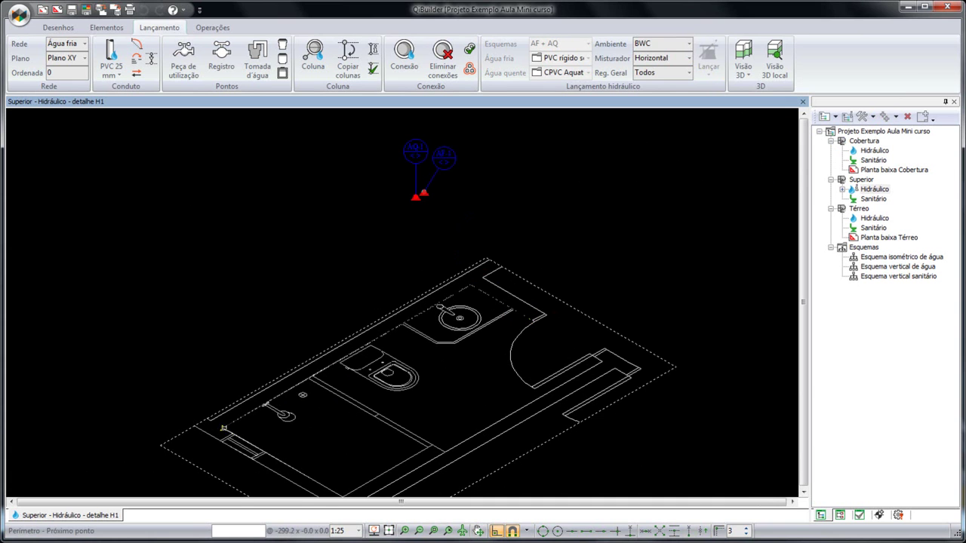
click(223, 428)
middle_drag(296, 467, 300, 403)
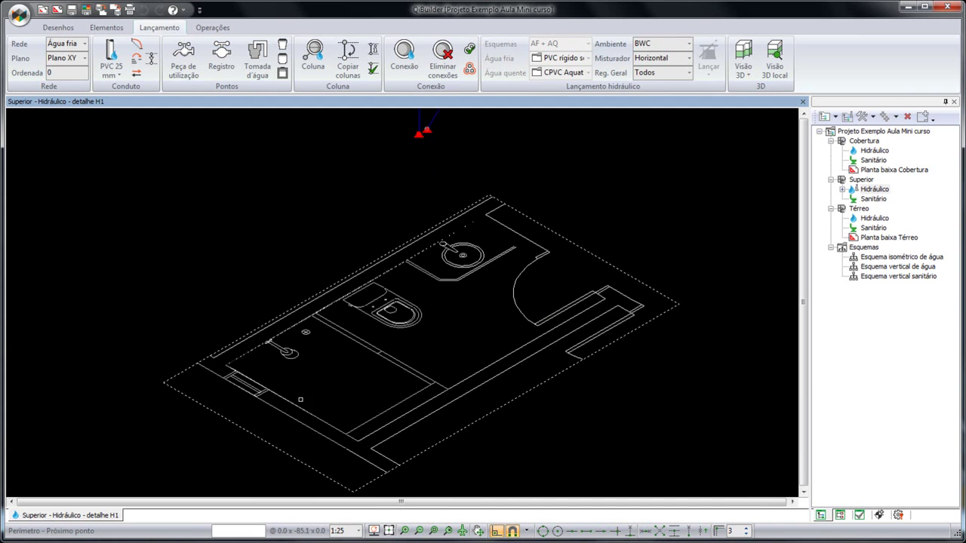
click(360, 441)
key(Return)
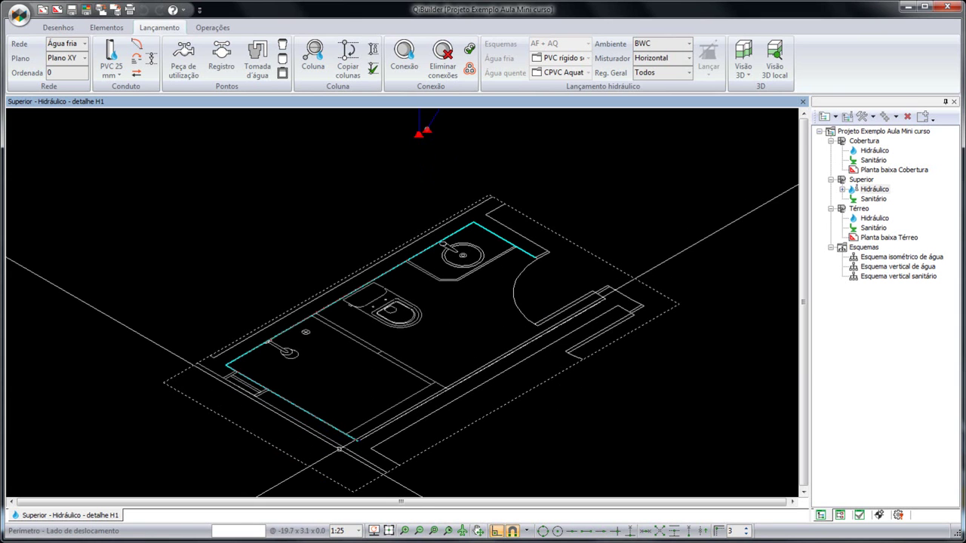
- Offset the traced perimeter by 5 toward the outside of the bathroom, into the walls
scroll(371, 338, down, 1)
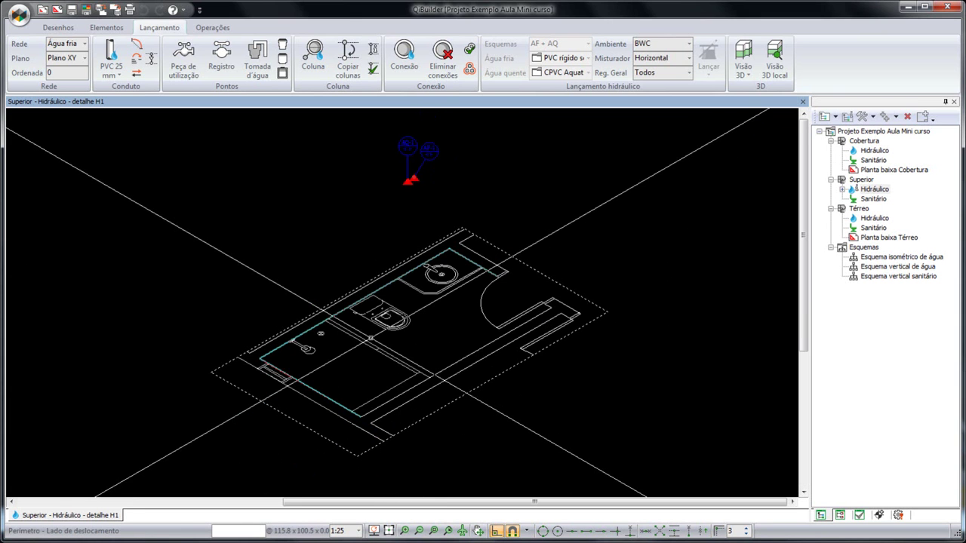
scroll(337, 366, up, 2)
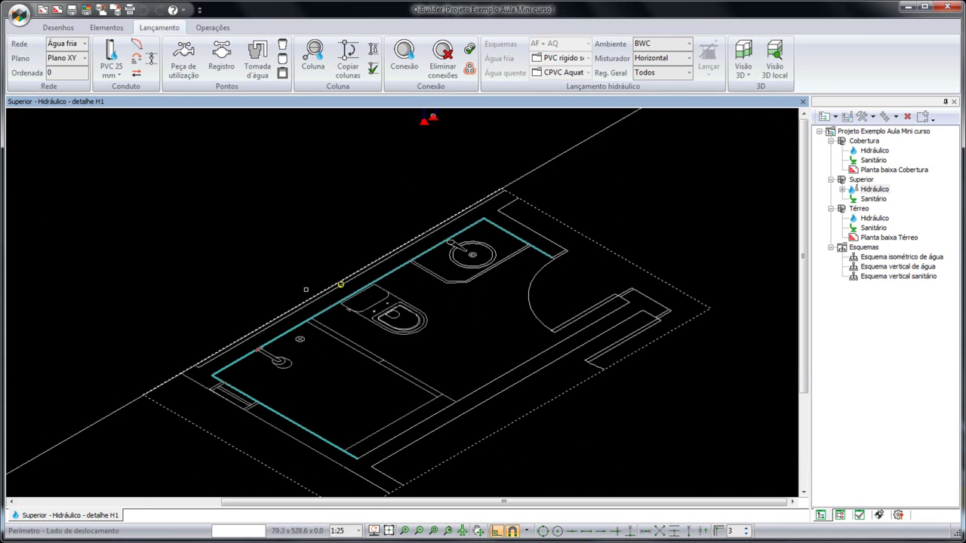
click(279, 289)
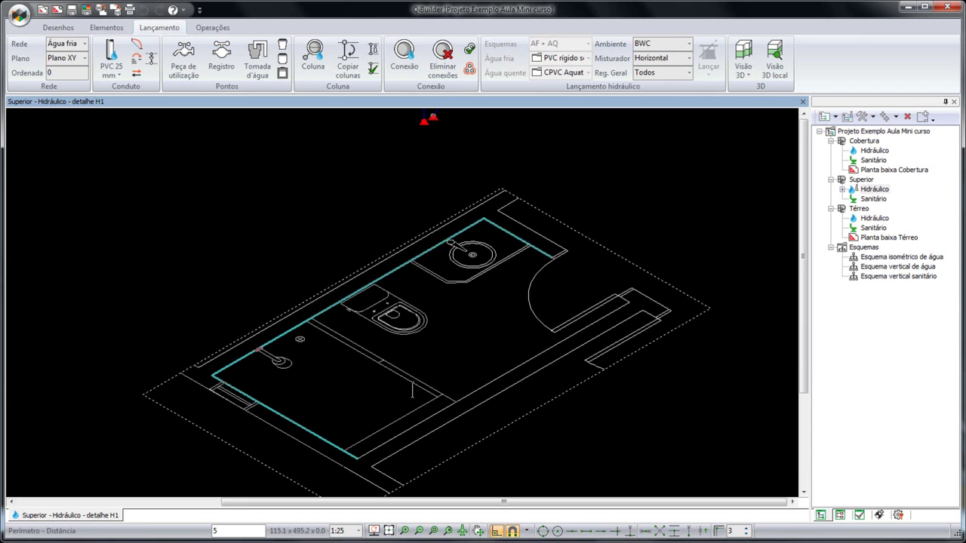
key(Return)
- Assign the existing AF and AQ columns as the scheme's cold and hot water supply points
scroll(457, 308, down, 1)
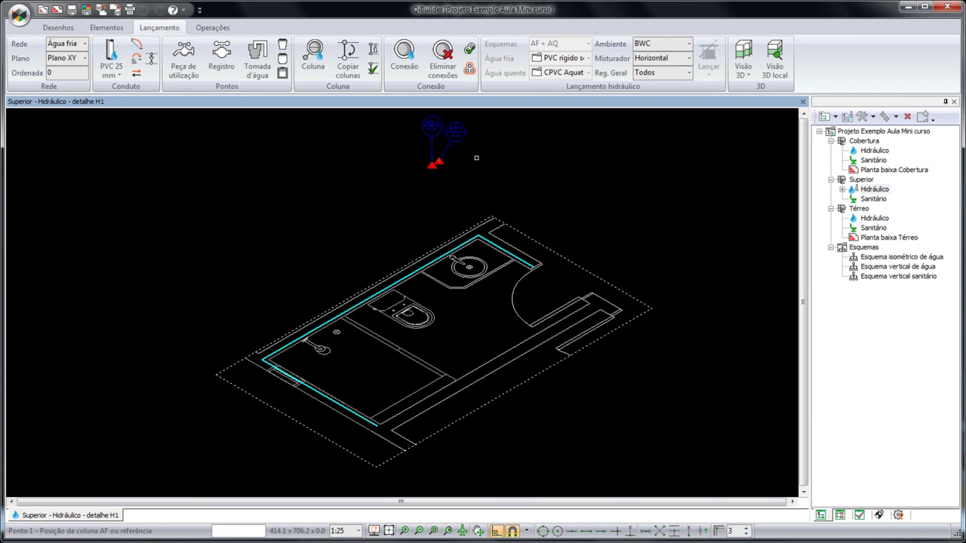
scroll(453, 174, up, 2)
click(432, 155)
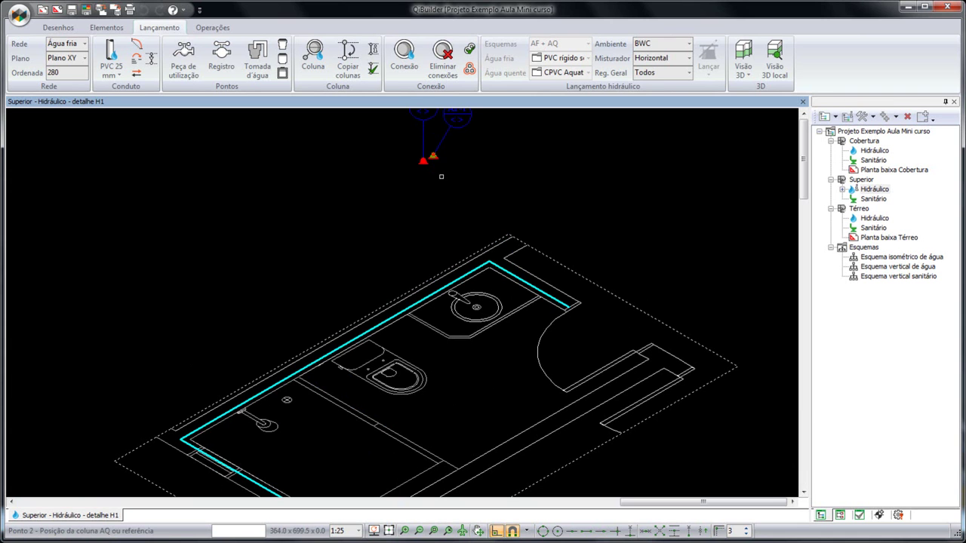
click(423, 160)
- Place the cold water valve and the hot water valve on the perimeter line along the shower's end wall, snapping to the line
scroll(426, 325, down, 1)
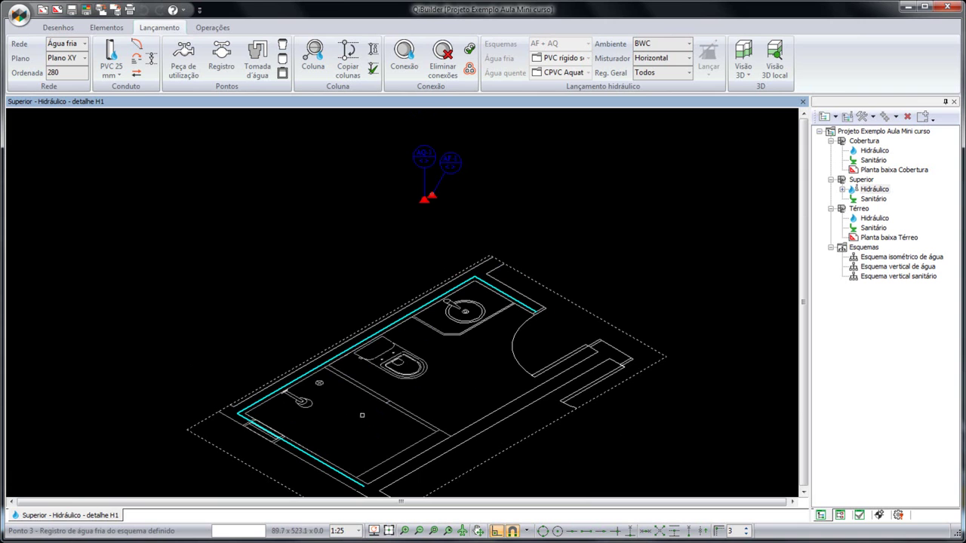
click(600, 532)
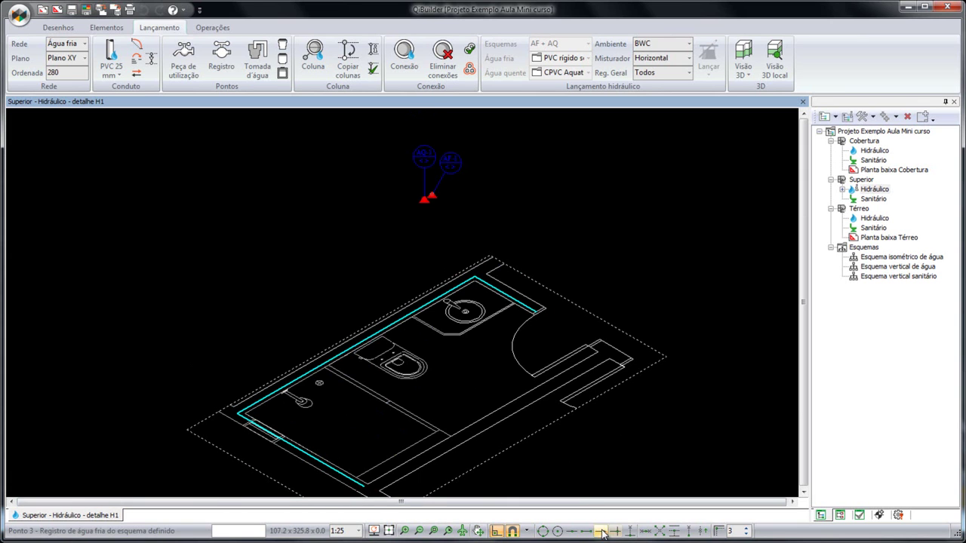
click(331, 468)
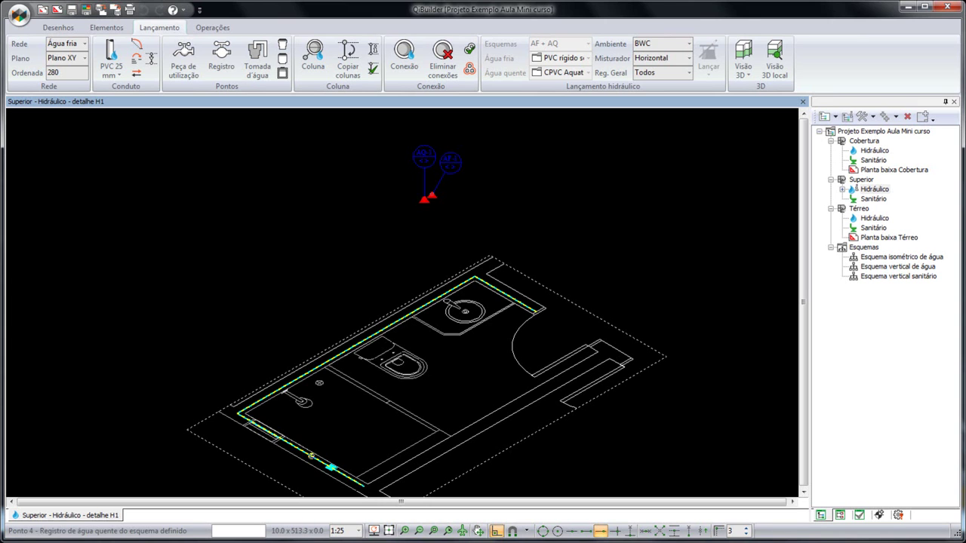
click(311, 456)
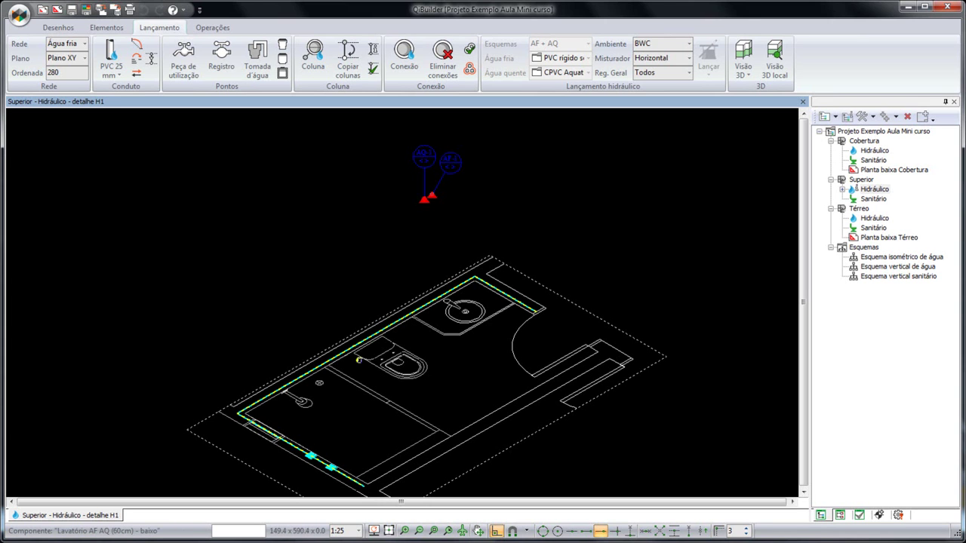
- Position the lavatory, horizontal-mixer shower and coupled-tank toilet components on their matching fixtures to generate the piping
click(467, 310)
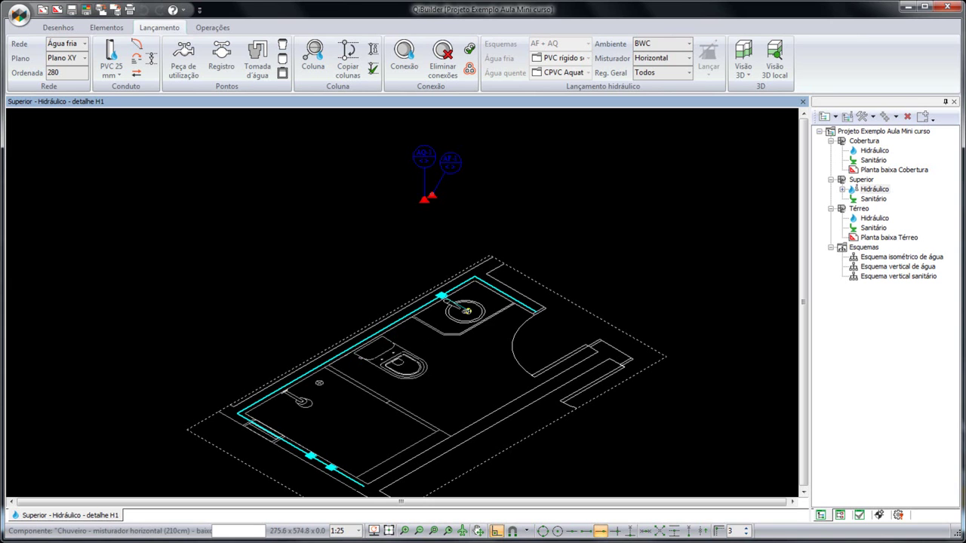
click(305, 404)
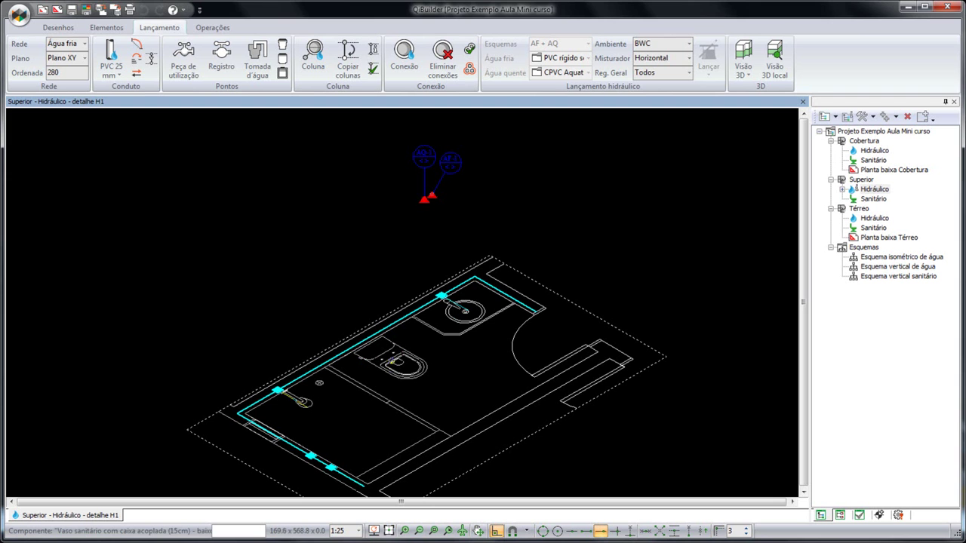
click(392, 362)
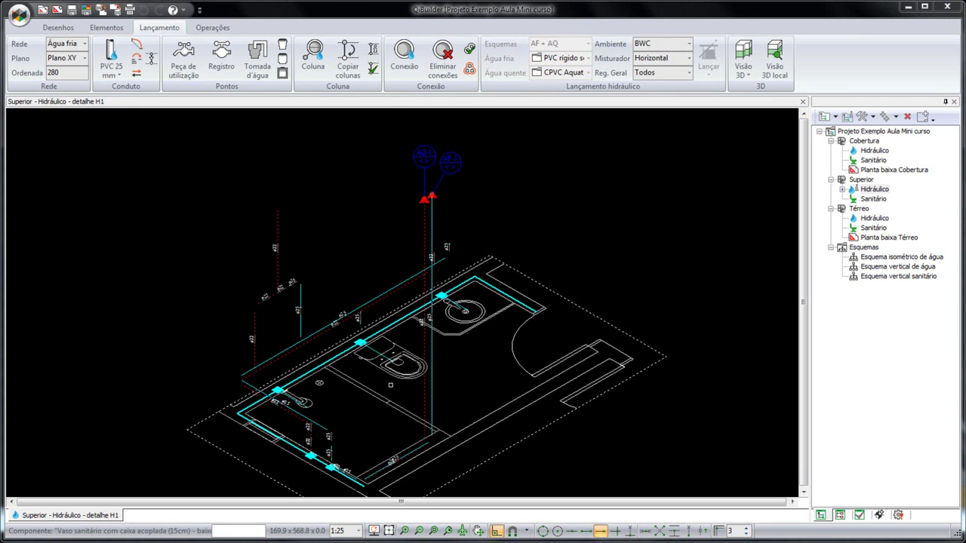
scroll(361, 444, up, 4)
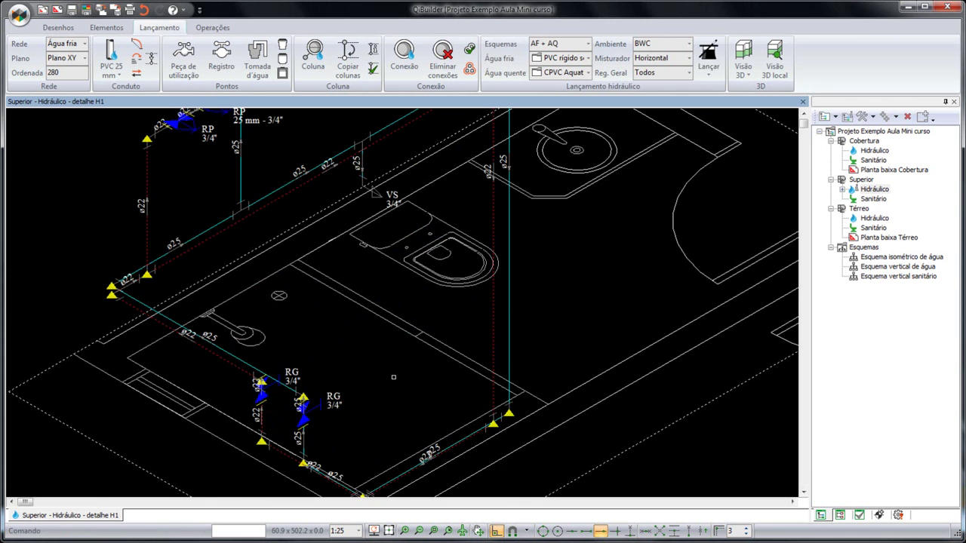
scroll(408, 310, down, 3)
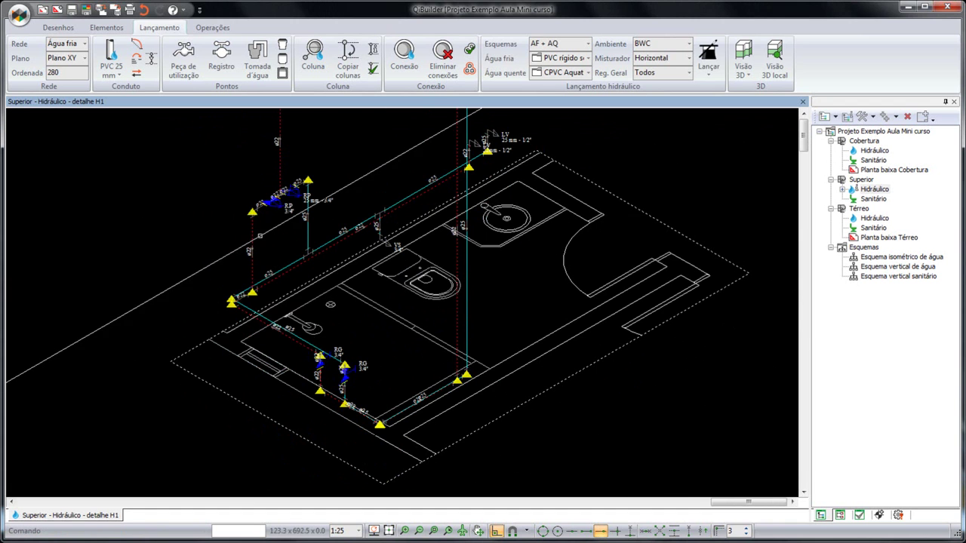
scroll(487, 421, down, 3)
scroll(456, 281, up, 3)
scroll(470, 448, down, 3)
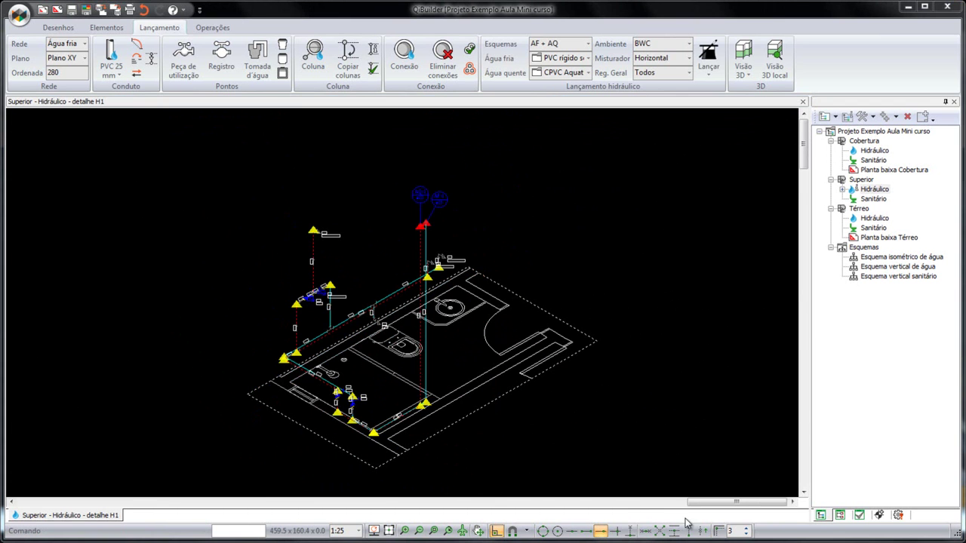
scroll(347, 408, up, 3)
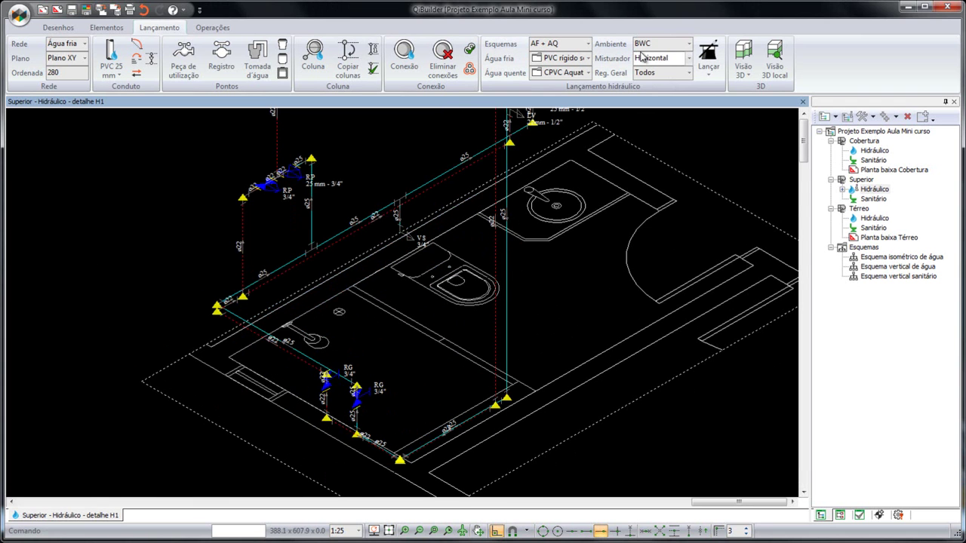
- Undo the piping generated in the bathroom's isometric detail
click(649, 74)
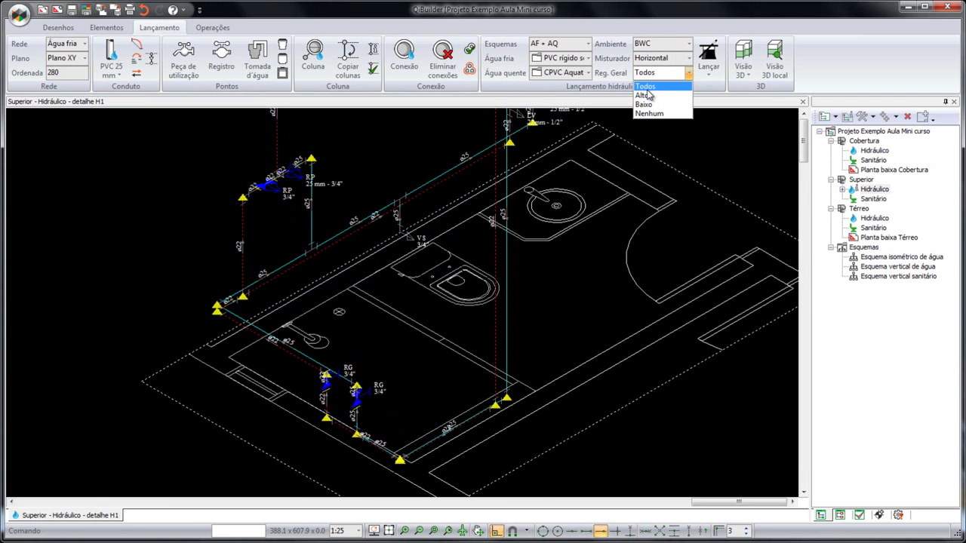
click(646, 87)
scroll(562, 368, down, 4)
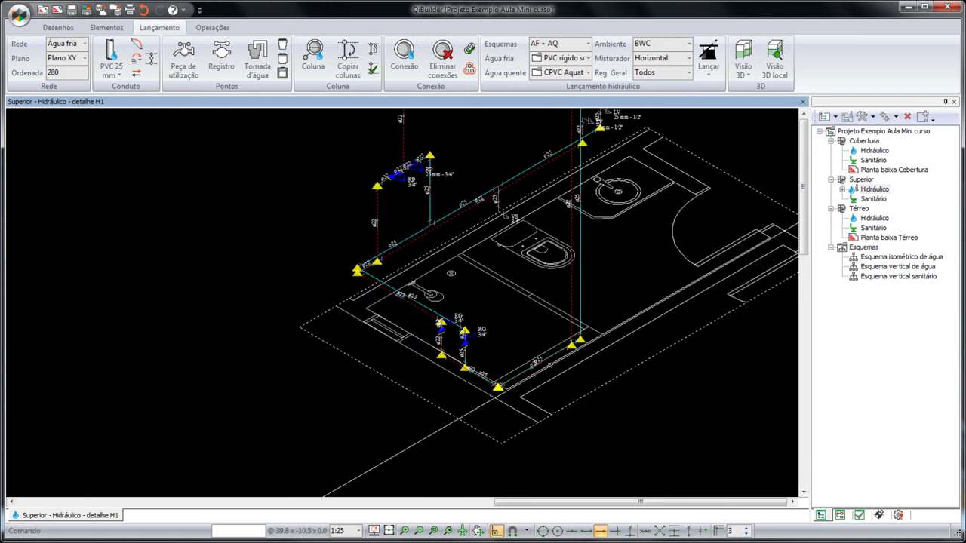
middle_drag(562, 369, 536, 341)
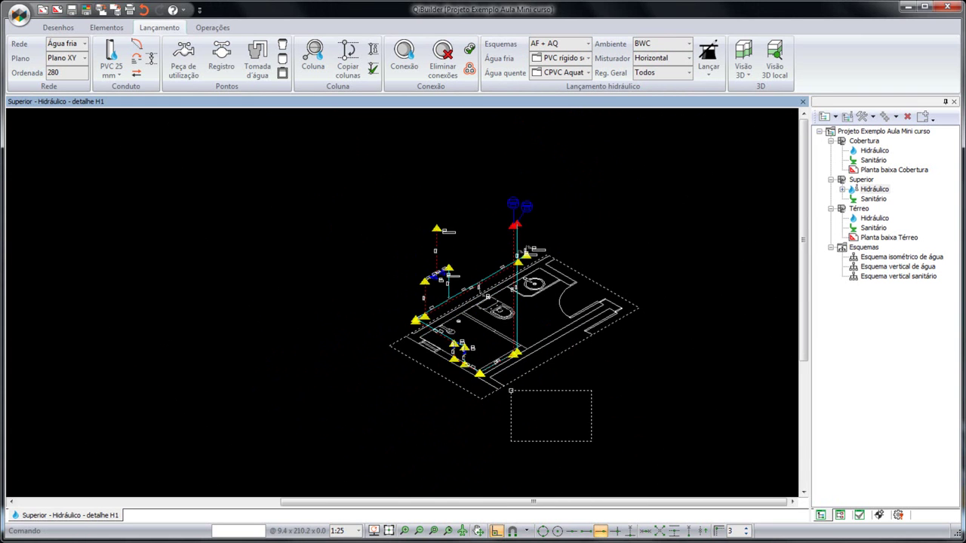
click(143, 10)
middle_drag(413, 312, 233, 335)
scroll(233, 336, up, 2)
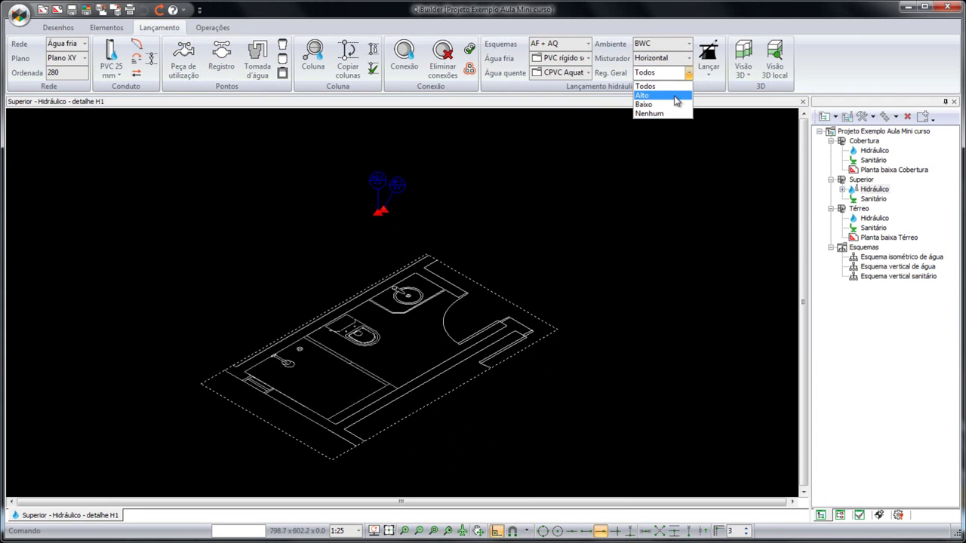
- Set the general valves to Alto and launch the scheme LV(60cm) + CH(210cm) + VS (cx)(15cm) + RGC AF + RGC AQ
click(643, 95)
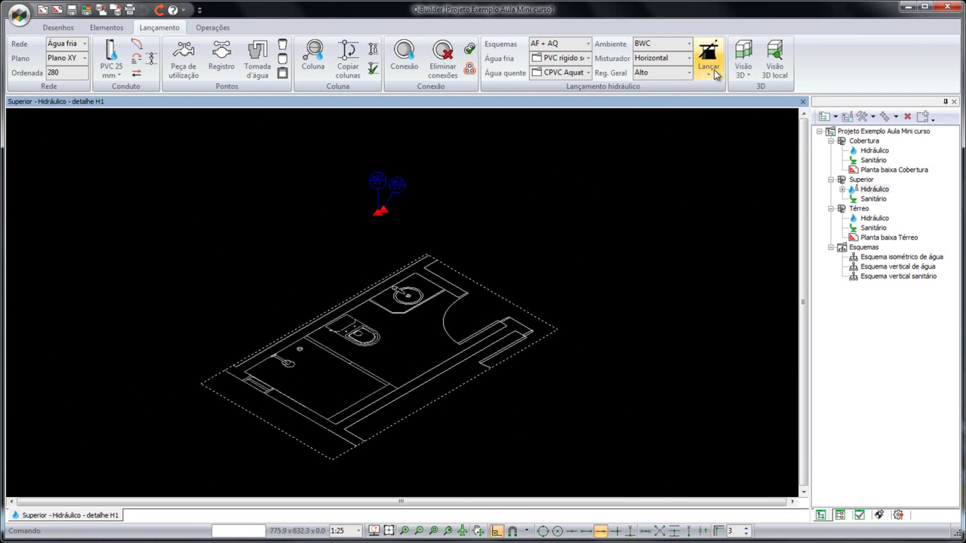
click(714, 73)
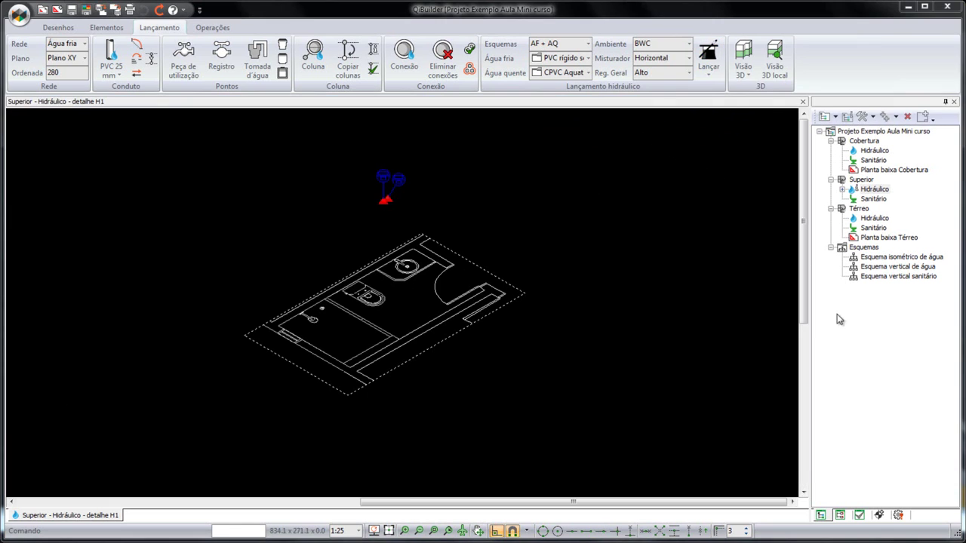
click(715, 72)
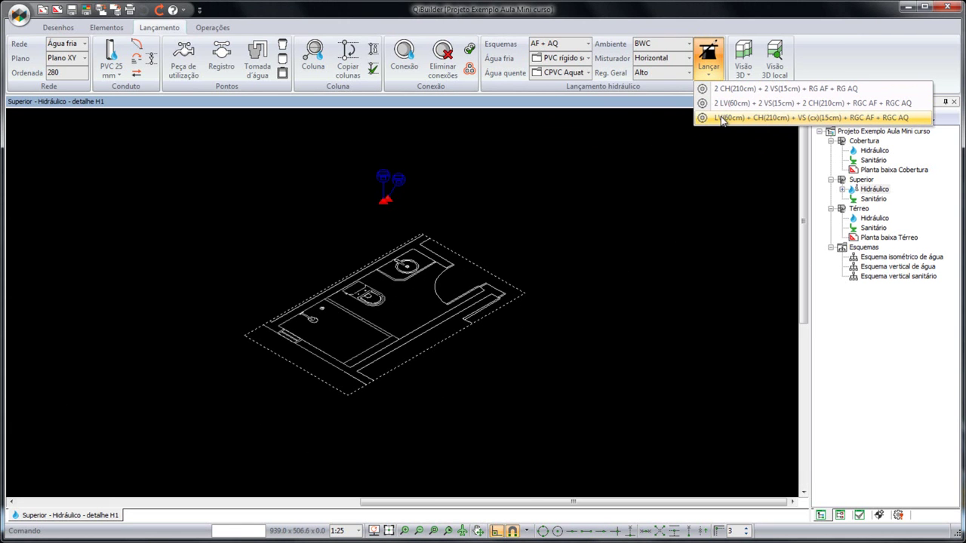
click(784, 119)
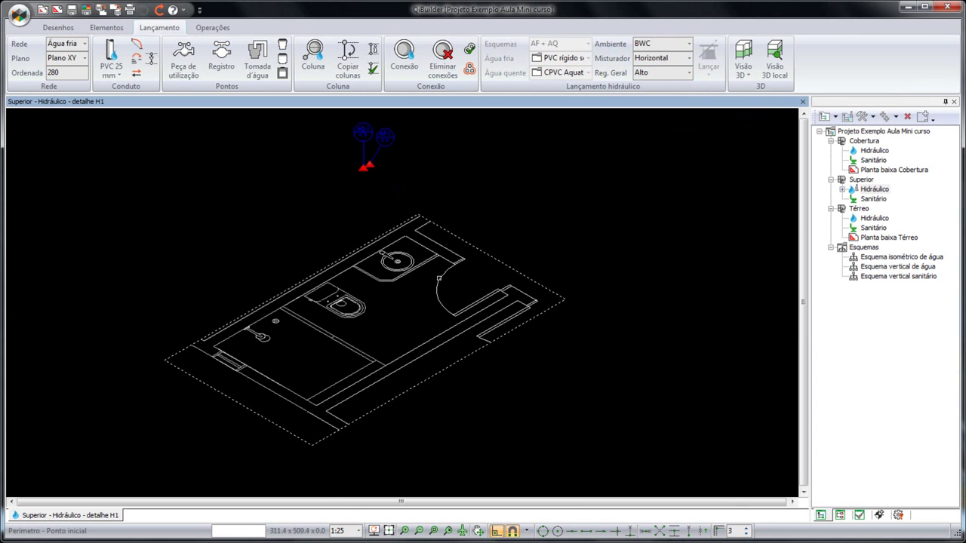
- Trace the perimeter along the lavatory side wall, the fixture wall and the shower's end wall, offsetting it toward the outside of the bathroom
click(453, 264)
click(215, 347)
click(317, 406)
key(Return)
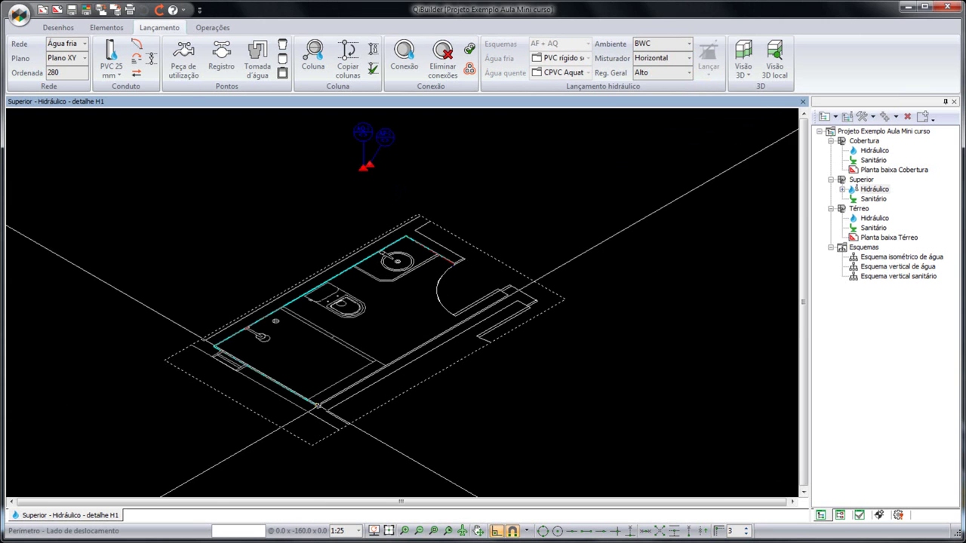
click(314, 275)
key(Return)
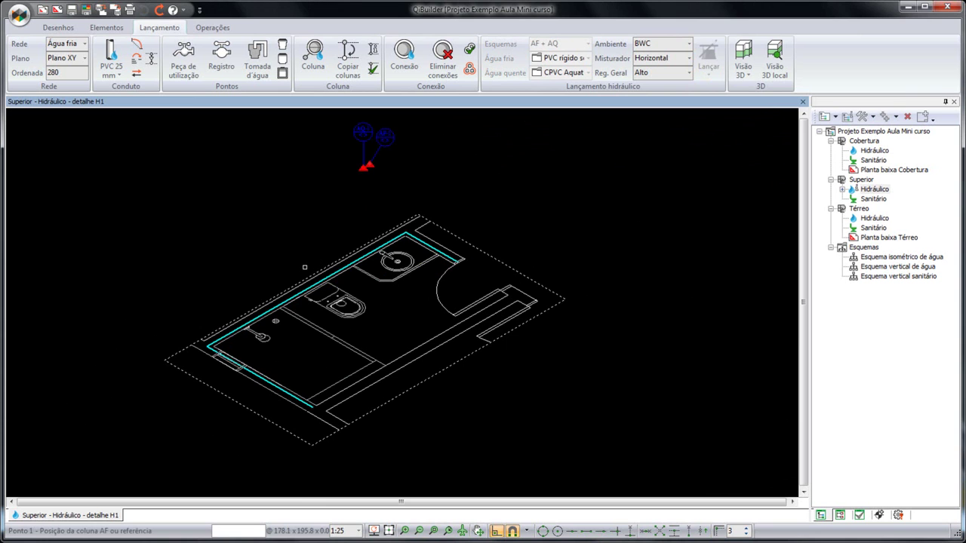
- Assign the existing AF and AQ columns as the scheme's supply points
click(600, 531)
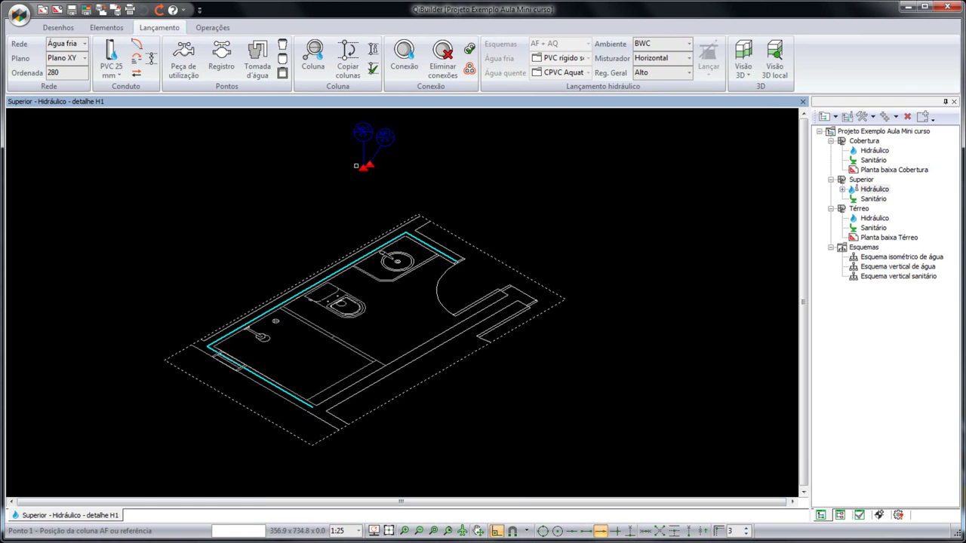
scroll(361, 169, up, 2)
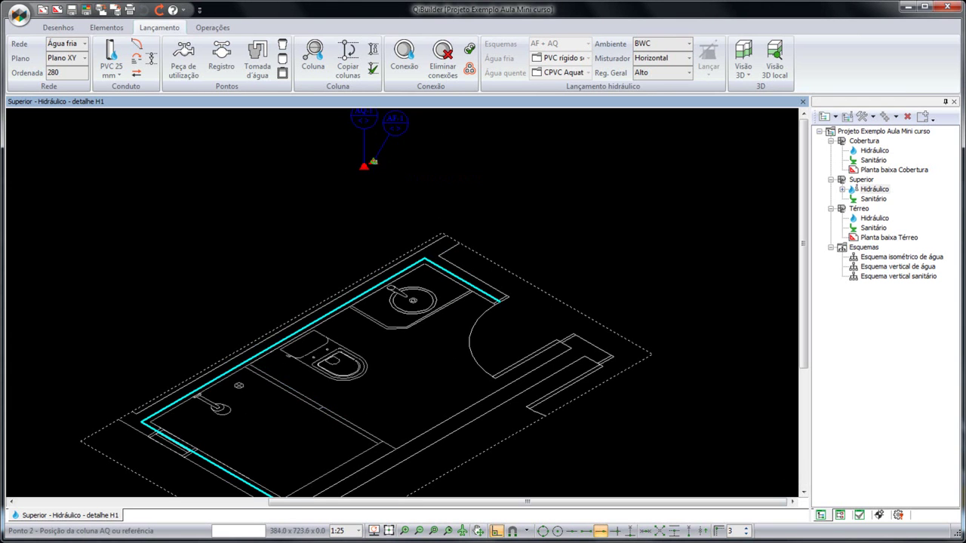
click(364, 166)
- Place the cold water and hot water valves on the perimeter line along the shower's end wall
middle_drag(351, 305, 396, 234)
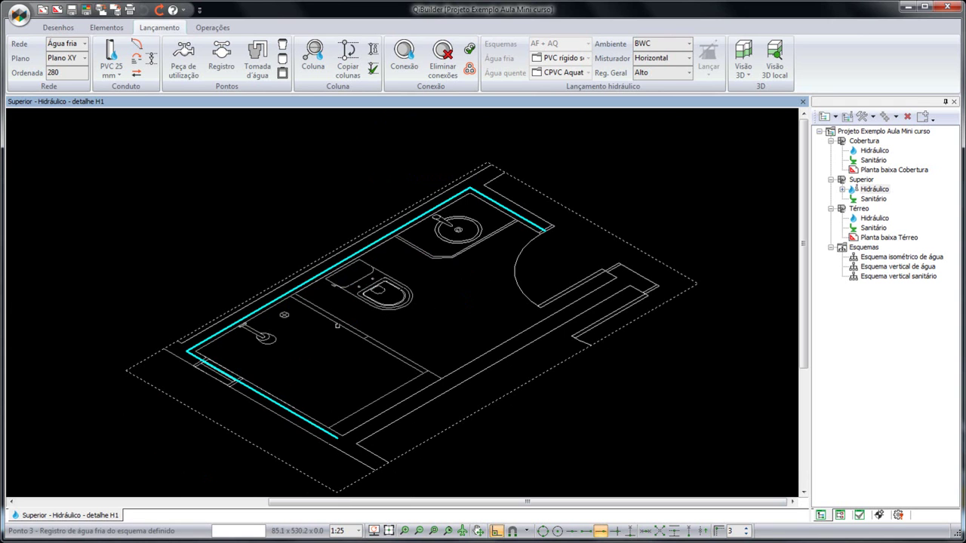
click(308, 421)
click(280, 407)
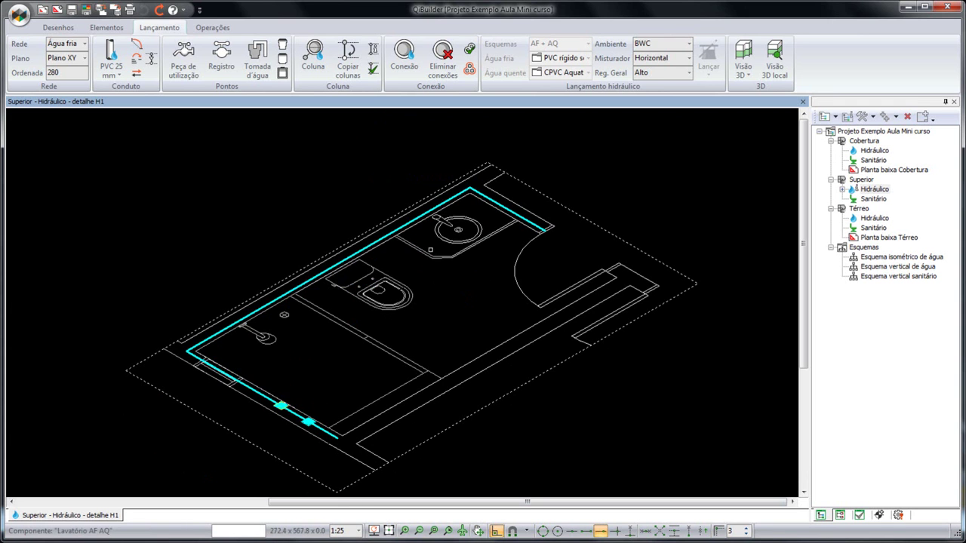
- Place the lavatory, horizontal-mixer shower and coupled-tank toilet components on their matching fixtures to generate the piping with high valves
click(459, 229)
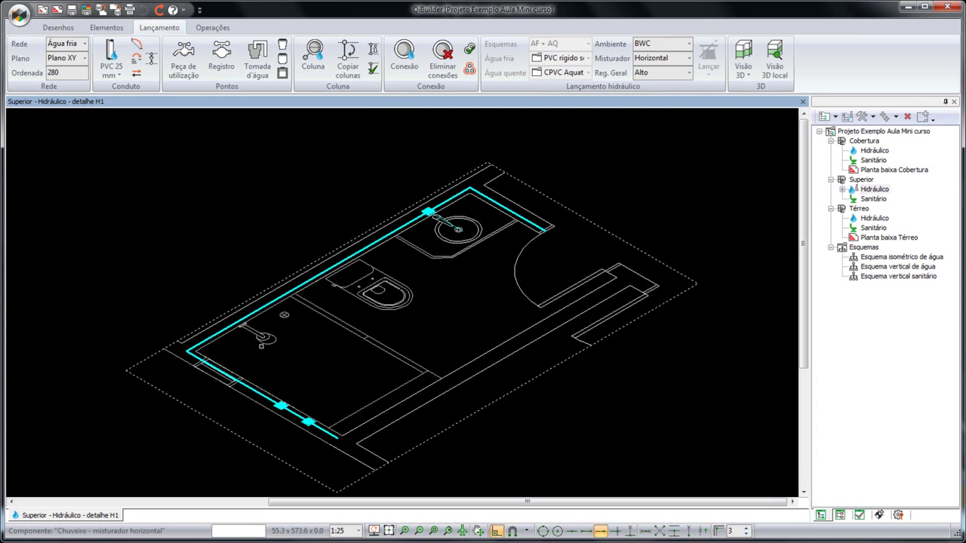
click(271, 343)
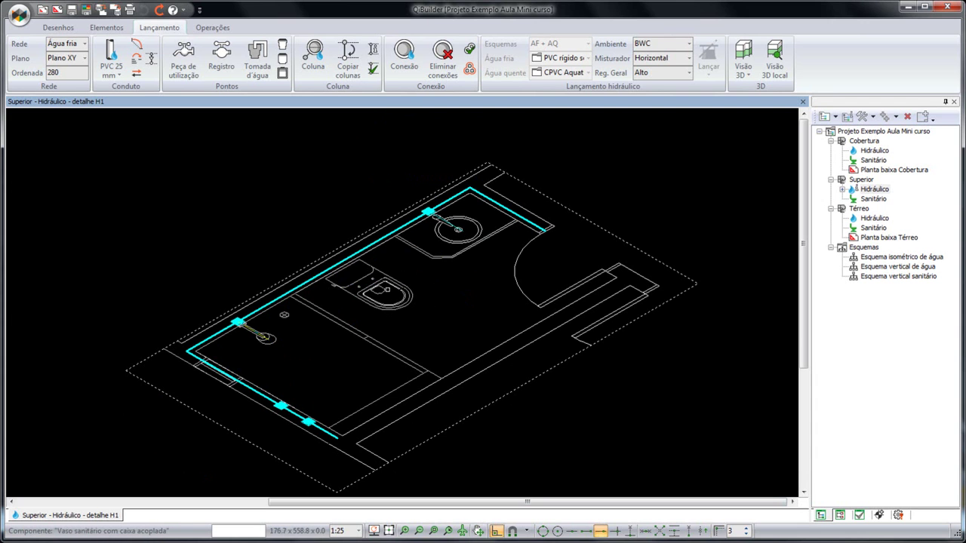
click(401, 289)
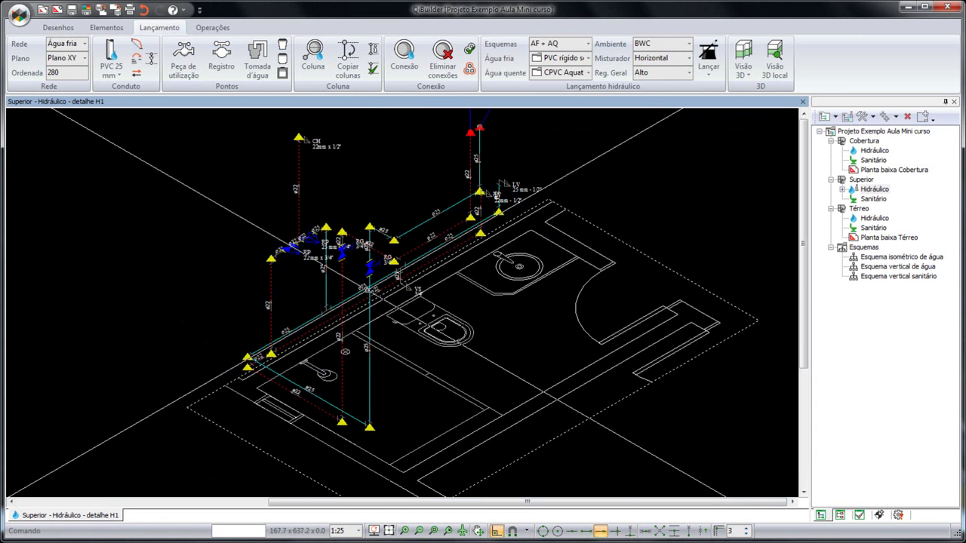
middle_drag(367, 289, 321, 345)
middle_drag(520, 279, 456, 242)
scroll(456, 241, down, 1)
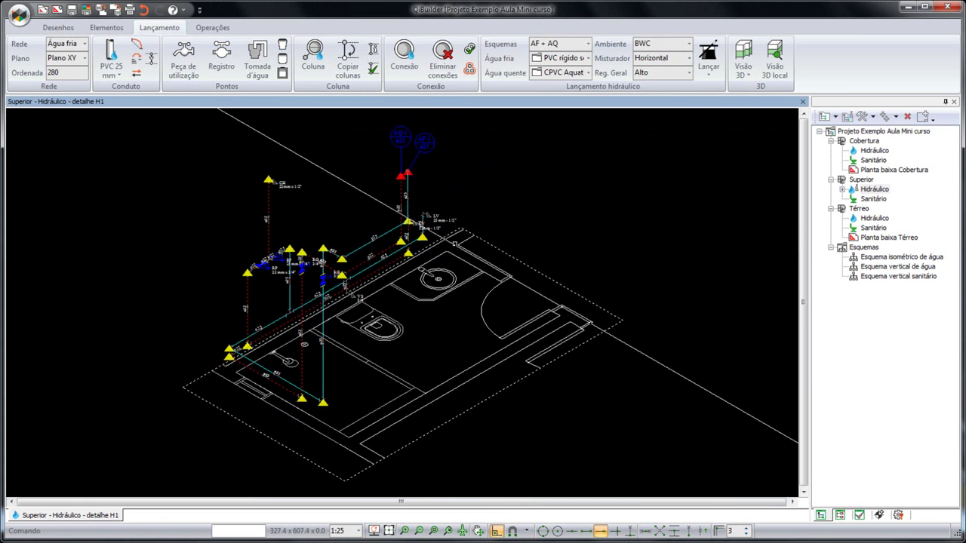
scroll(422, 311, down, 1)
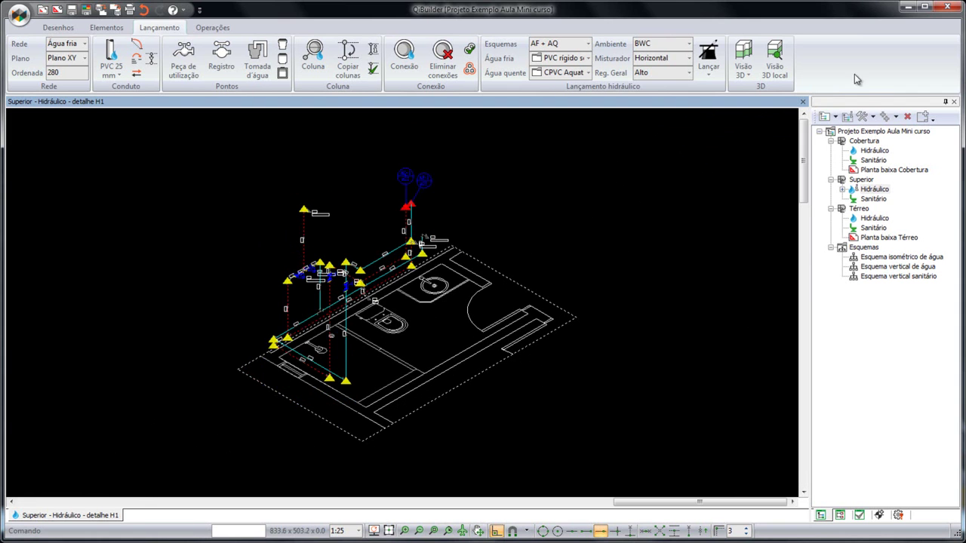
- Close the isometric detail and change the rotation angle of detail H1 from the upper-floor hydraulic plan
click(802, 102)
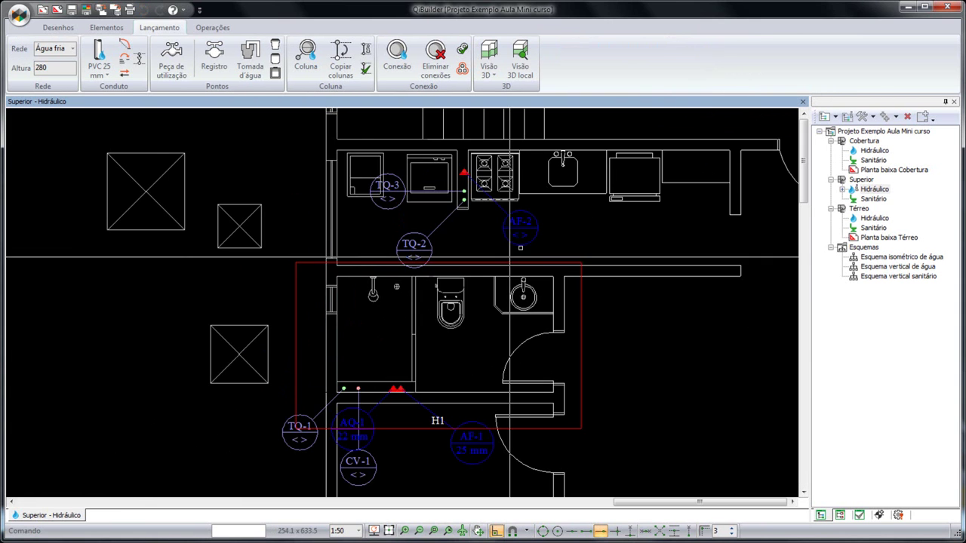
middle_drag(592, 299, 501, 237)
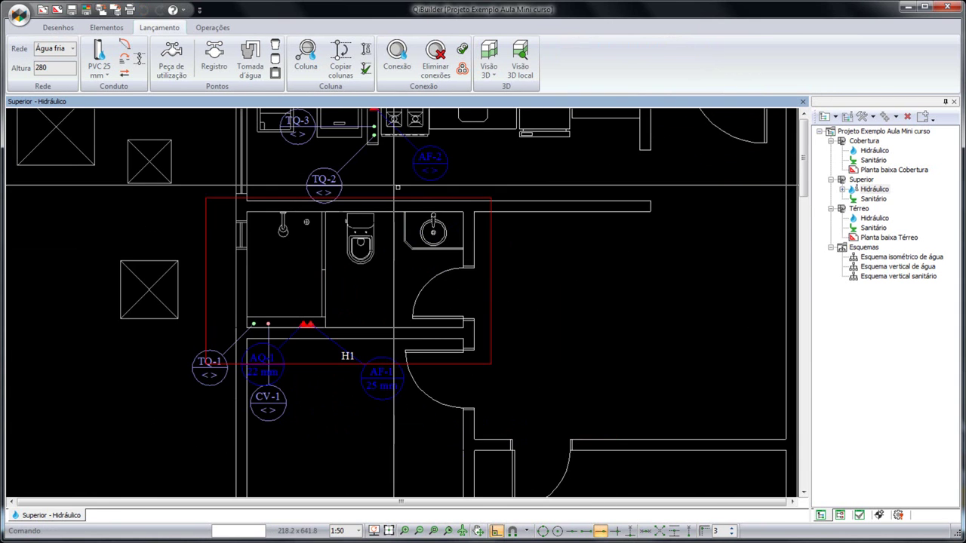
click(491, 250)
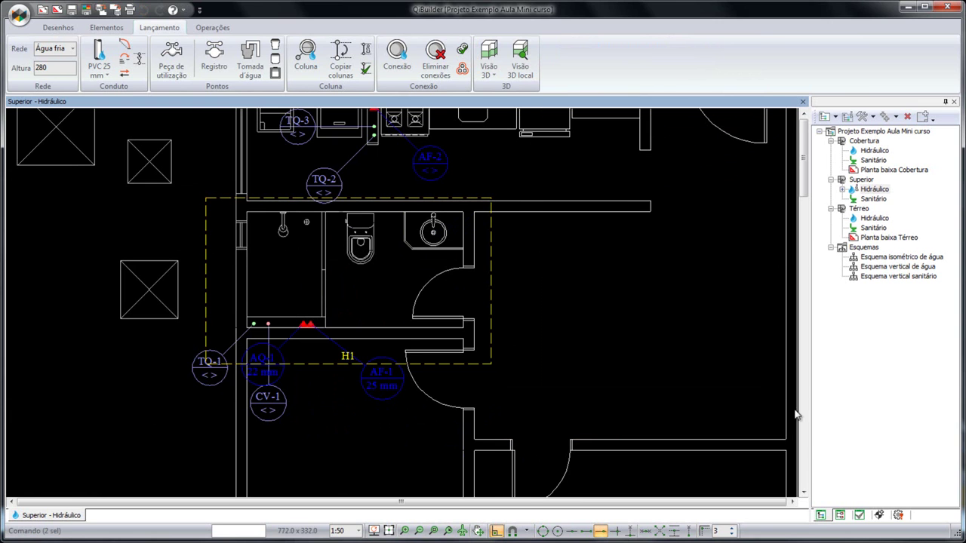
click(861, 514)
click(906, 255)
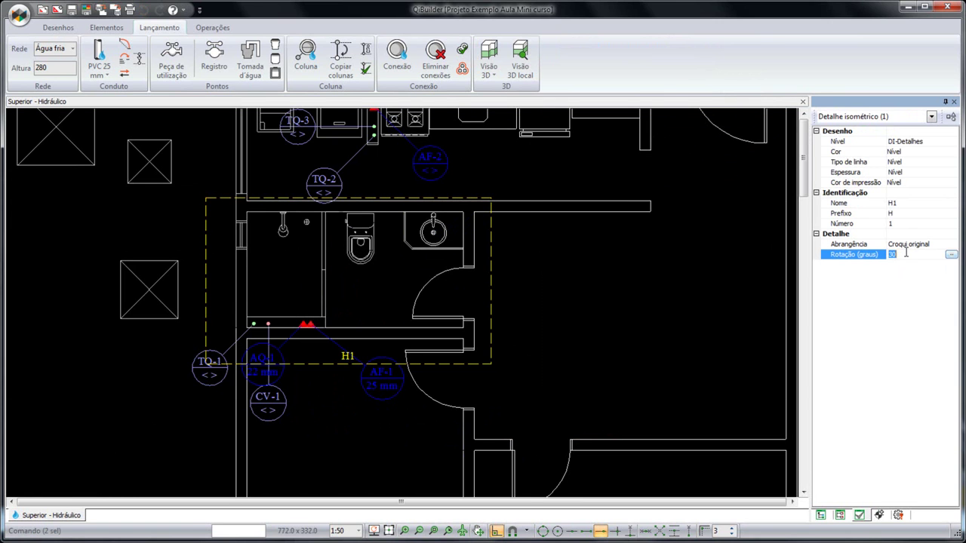
click(951, 254)
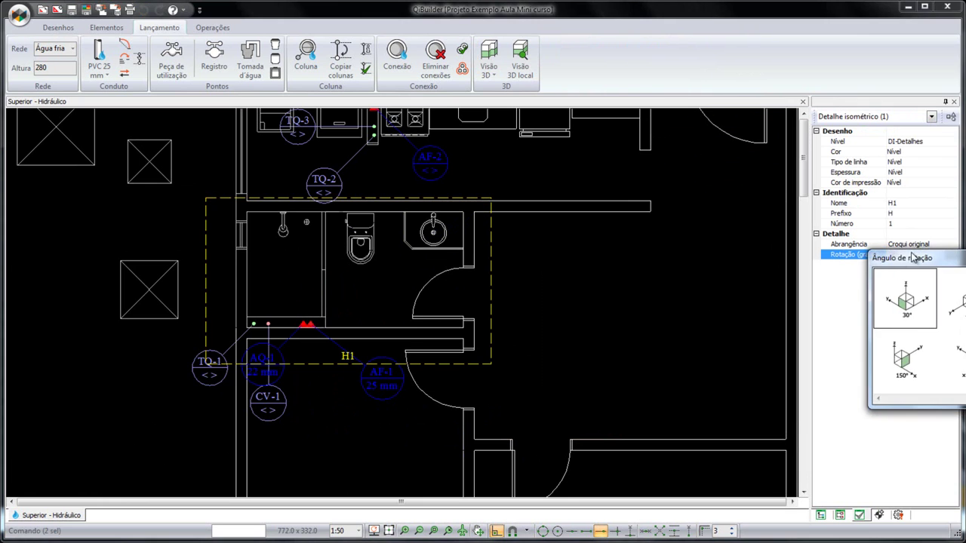
click(952, 359)
- Reopen the H1 isometric detail and examine the rotated piping around the high valves and supply columns
middle_drag(497, 278, 575, 279)
key(Escape)
double_click(575, 278)
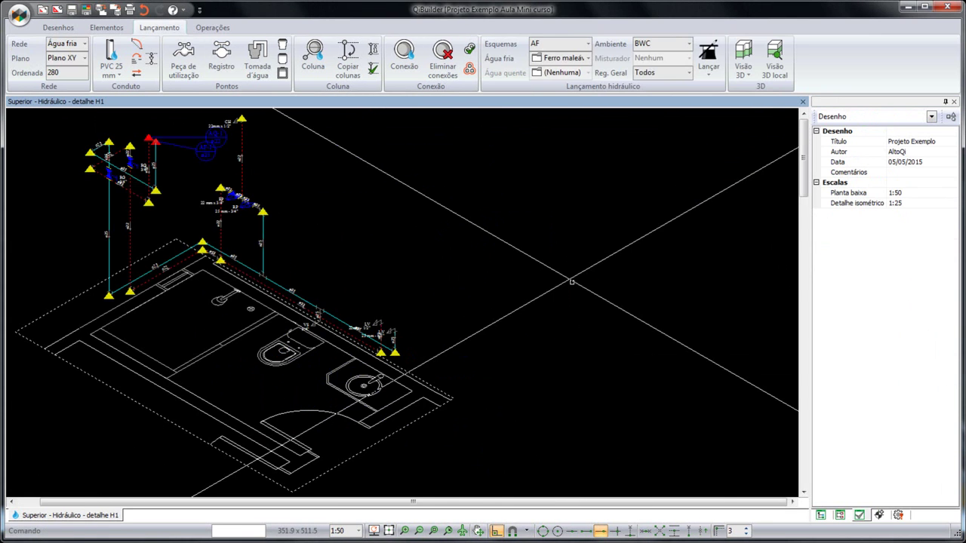
middle_drag(191, 276, 250, 320)
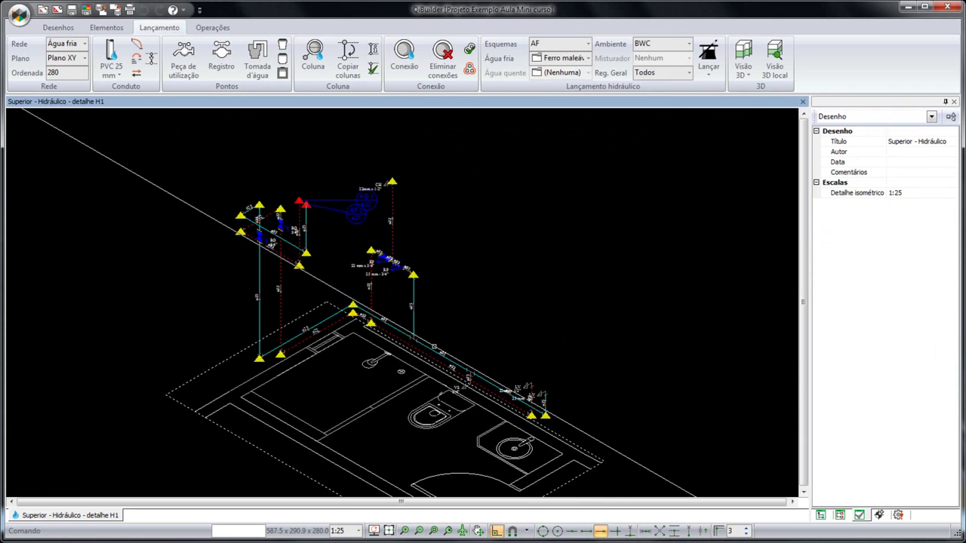
scroll(414, 329, up, 2)
scroll(415, 328, down, 1)
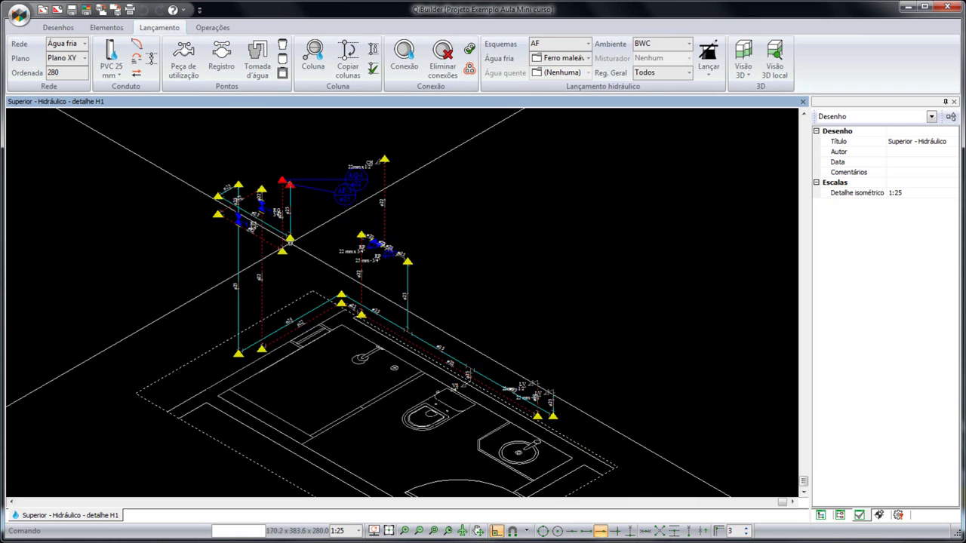
scroll(290, 245, up, 3)
scroll(291, 243, down, 1)
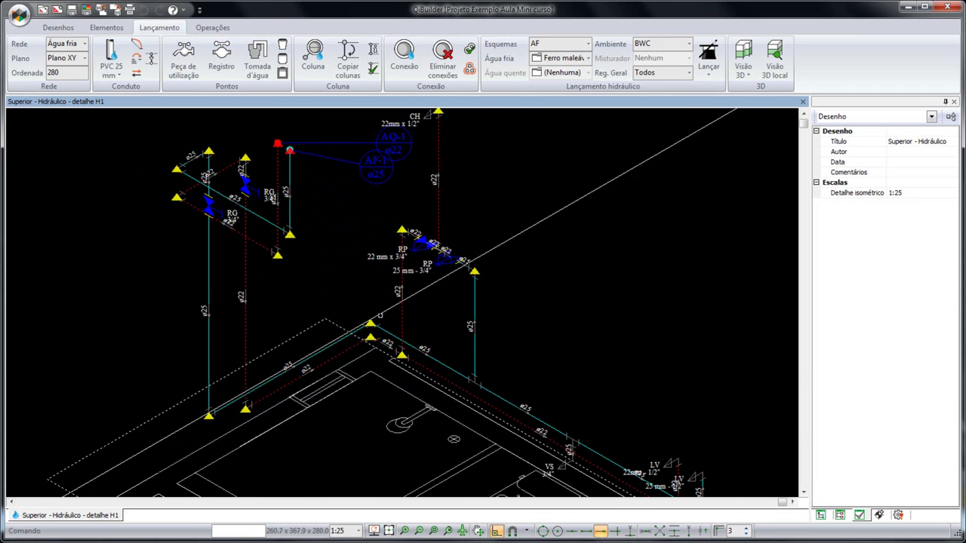
- Review the hydraulic project's Indicações settings for pending parts, diameters, flow, pressures and fixture sizing, and close the configuration
click(215, 27)
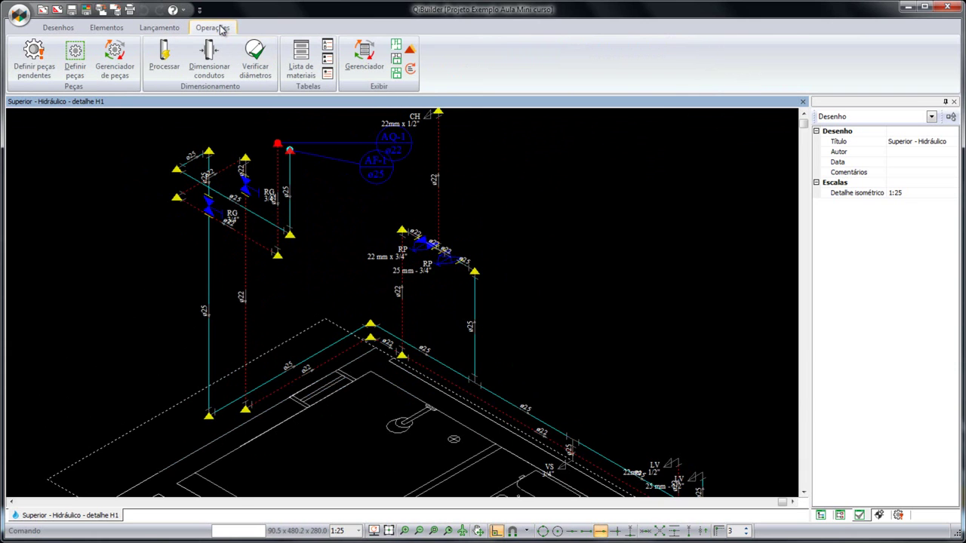
click(410, 50)
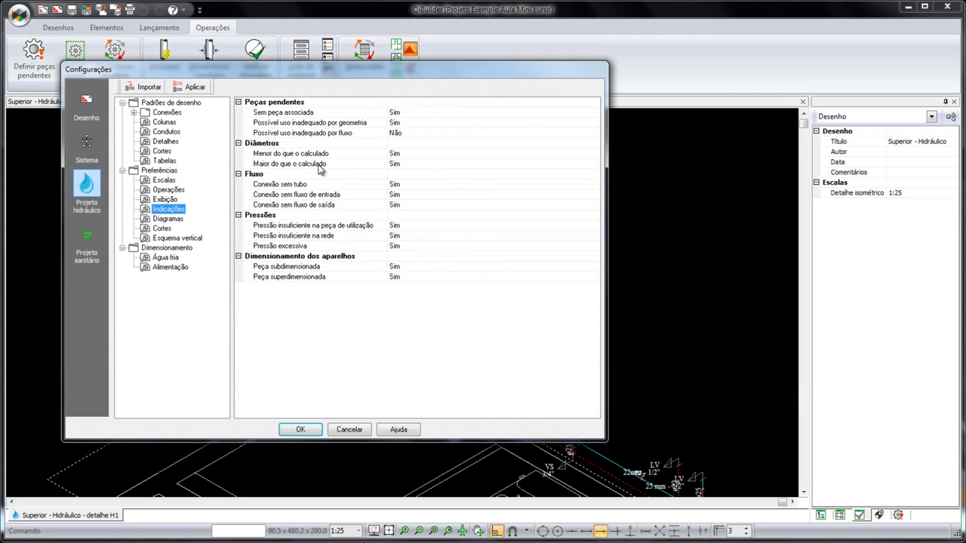
drag(317, 68, 739, 58)
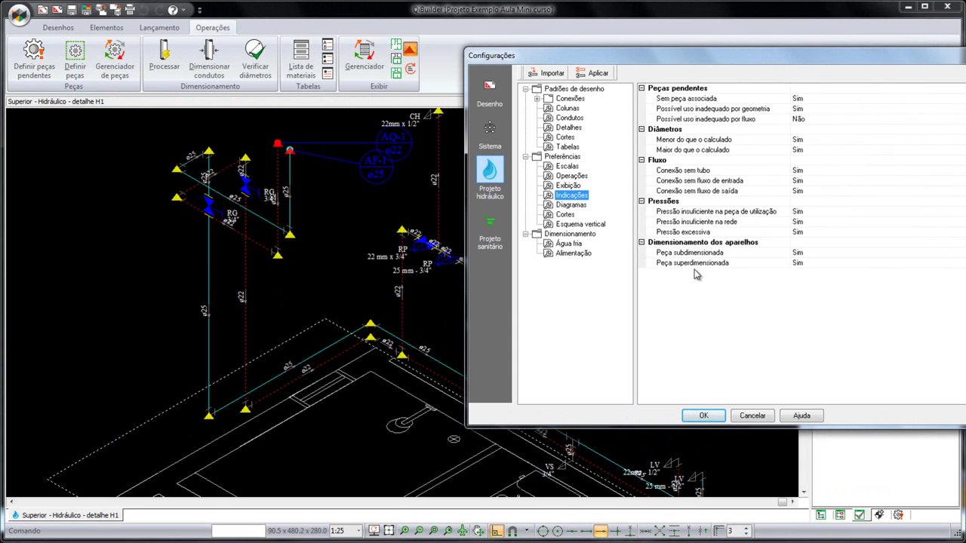
click(703, 416)
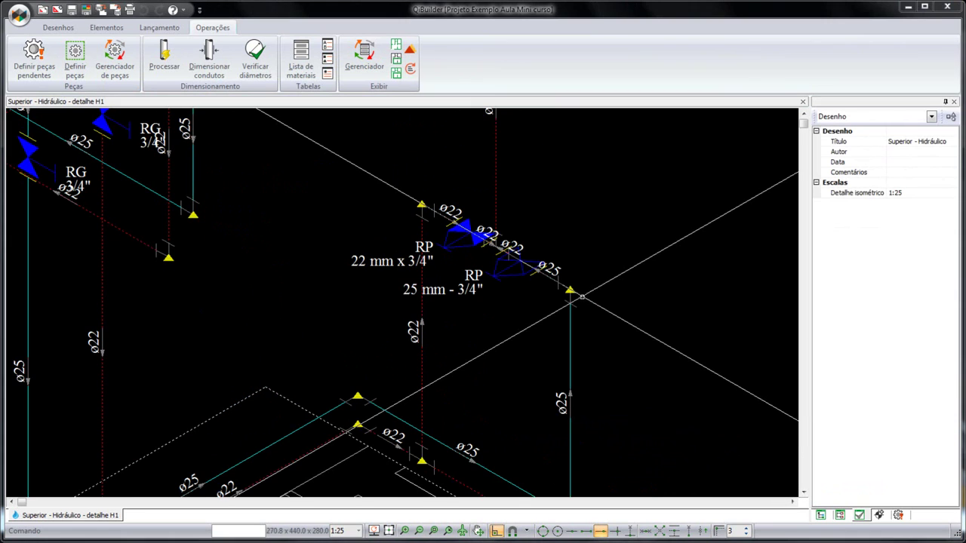
- Read the indications on the yellow-marked connections beside the shower valves and the high general valve
mouse_move(570, 292)
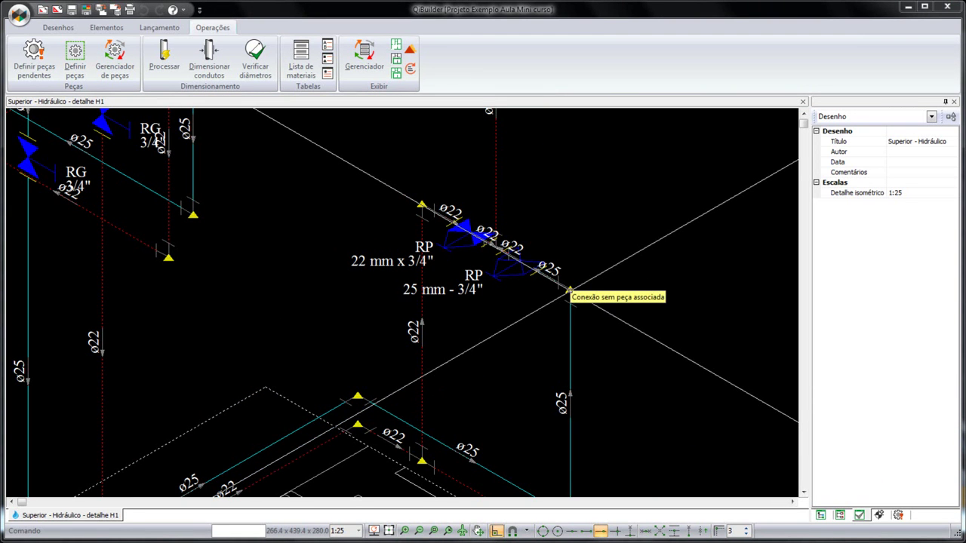
scroll(570, 291, down, 5)
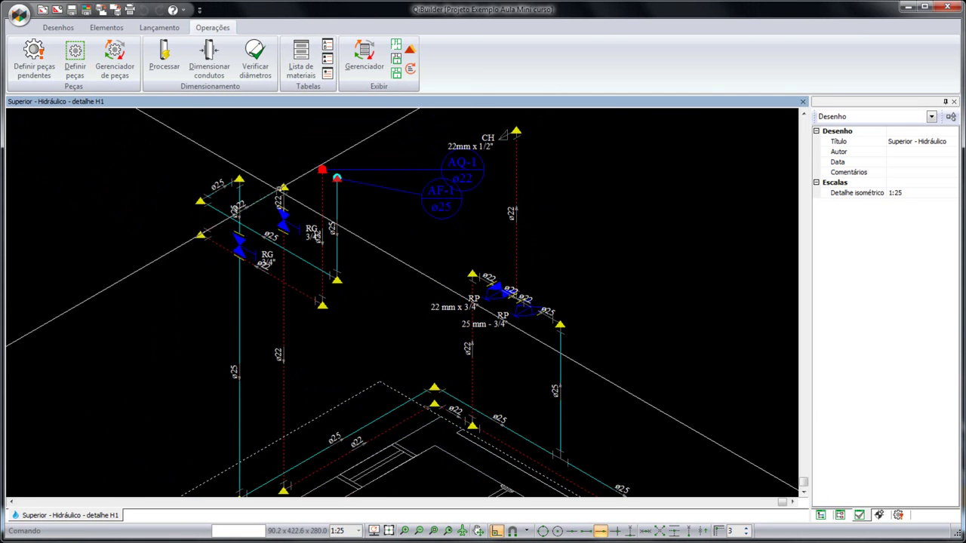
mouse_move(280, 188)
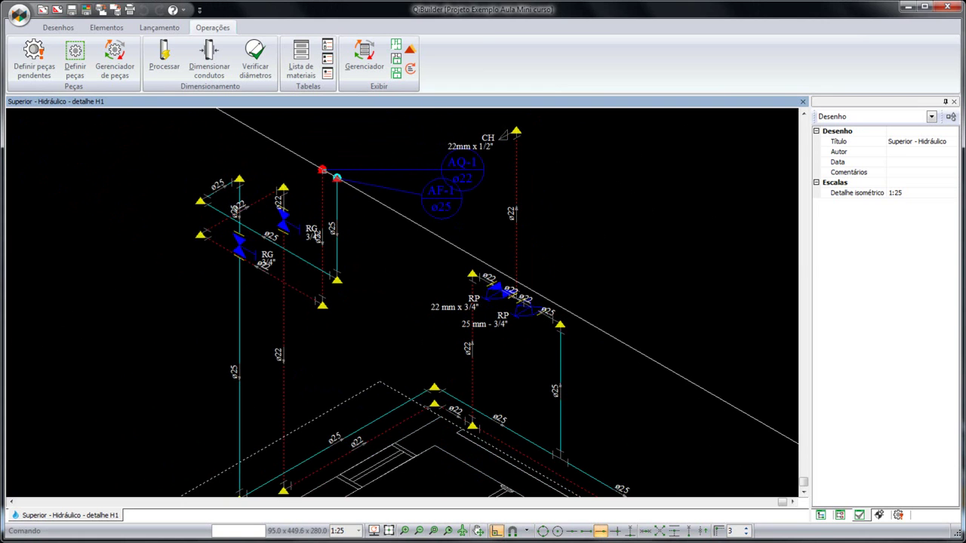
- Read the indication on the red-marked tops of columns AQ-1 and AF-1 and examine the whole bathroom piping isometric
mouse_move(322, 170)
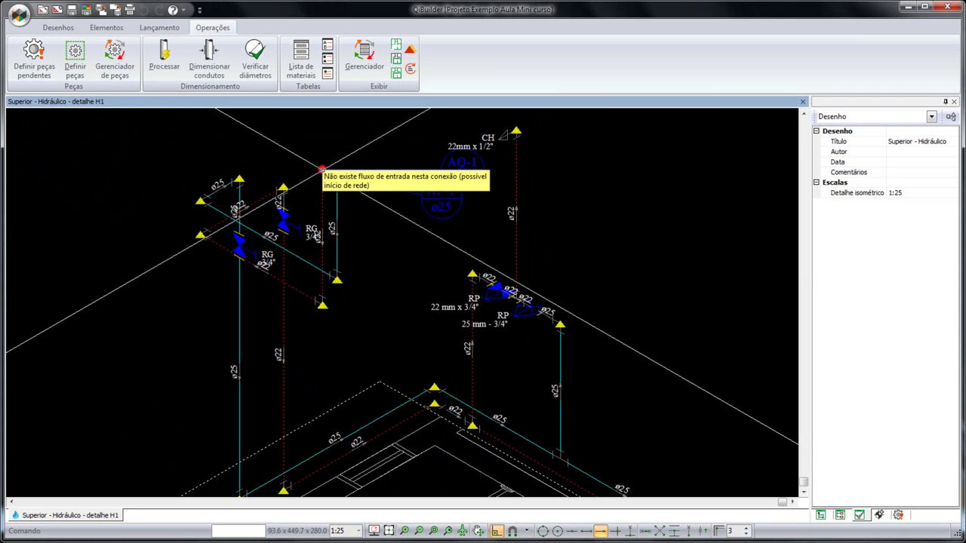
scroll(337, 195, down, 1)
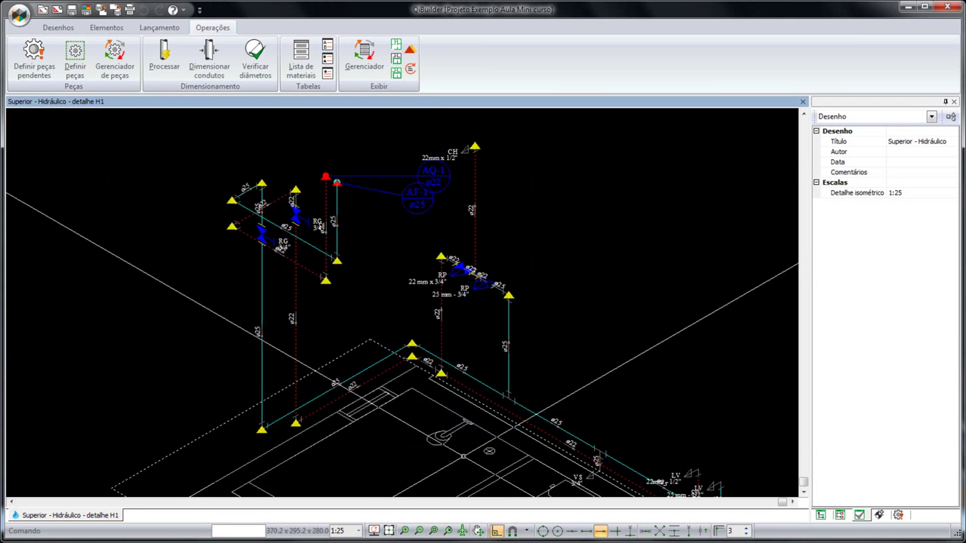
scroll(424, 393, down, 2)
scroll(425, 392, up, 1)
scroll(427, 342, down, 1)
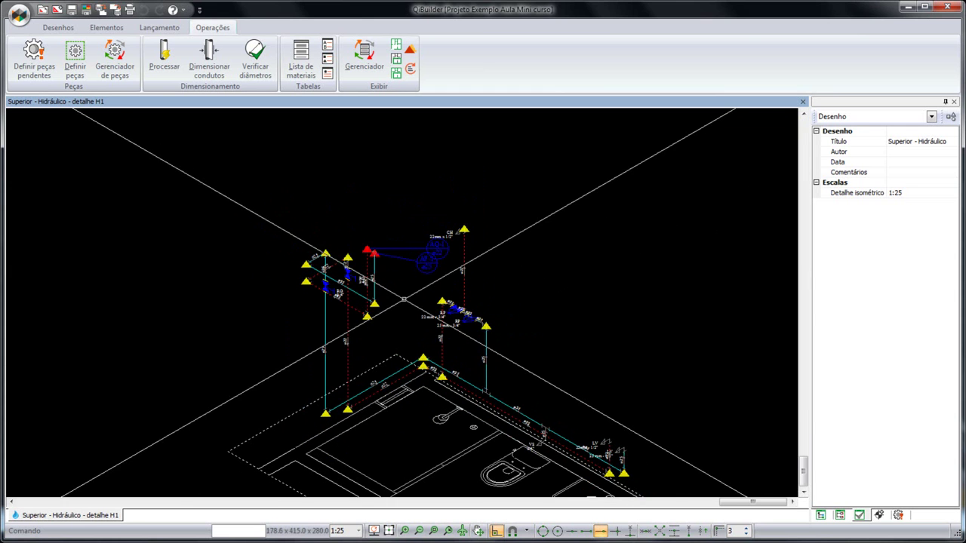
scroll(409, 350, up, 1)
middle_drag(410, 349, 389, 296)
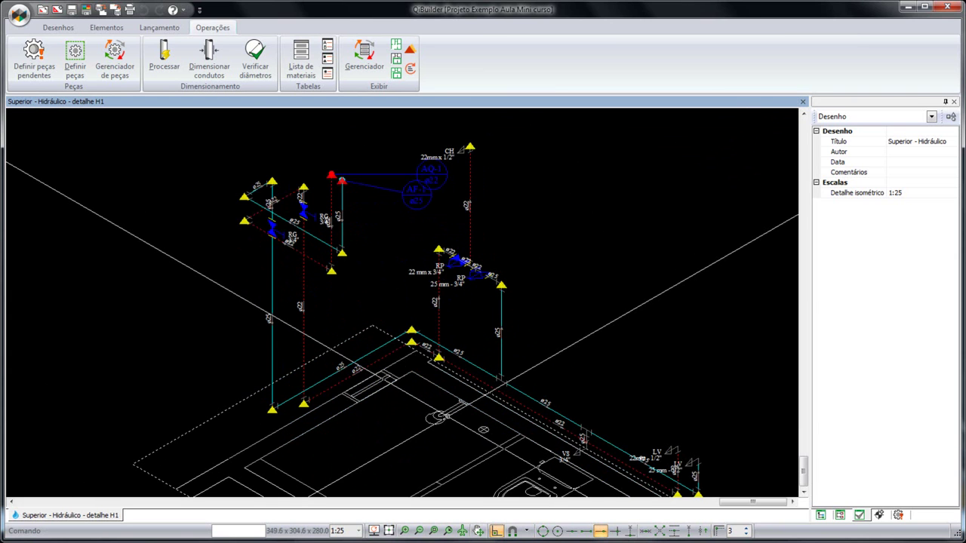
middle_drag(432, 401, 391, 367)
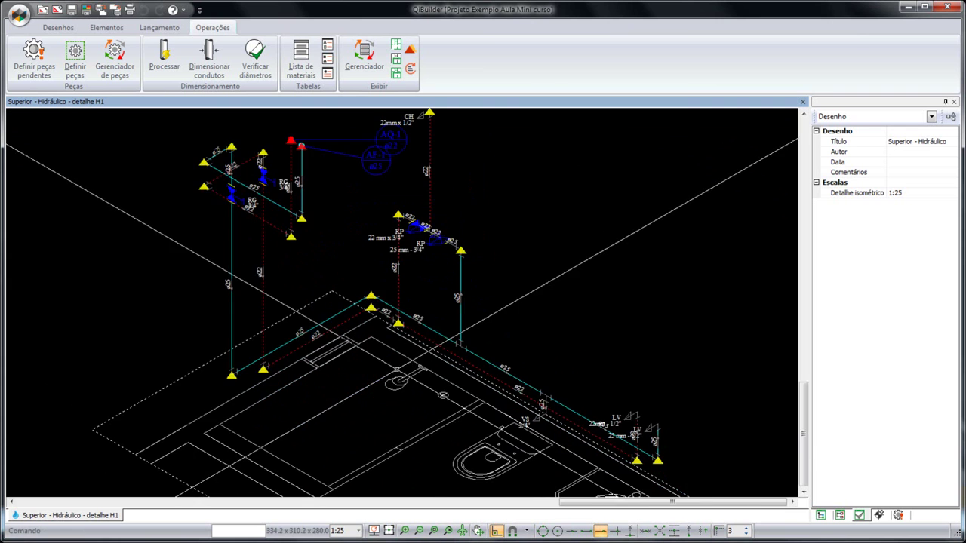
scroll(391, 368, down, 1)
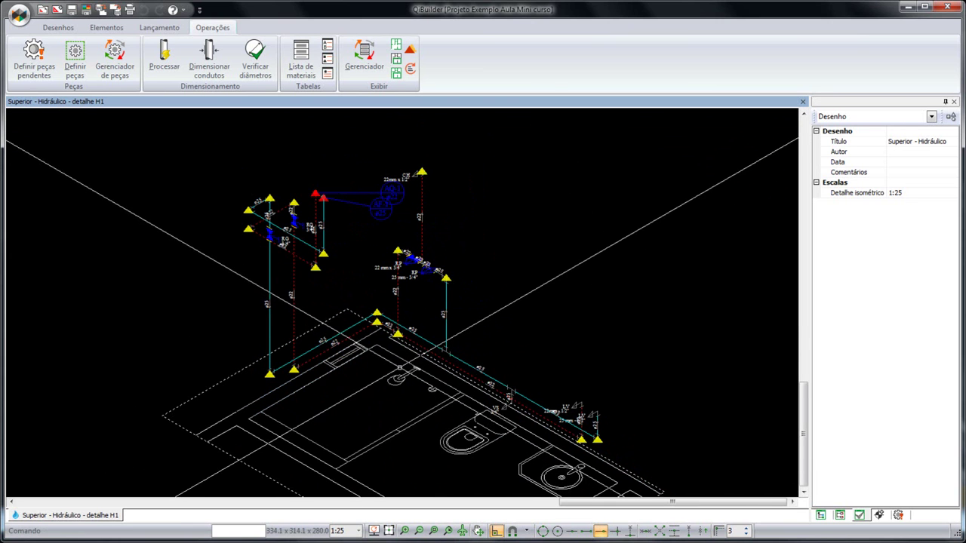
scroll(206, 286, down, 1)
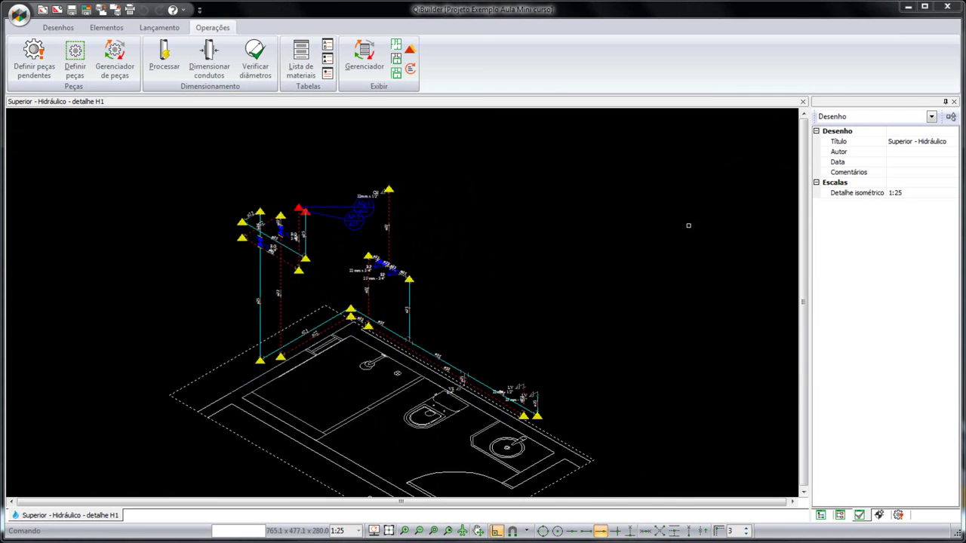
middle_drag(540, 260, 558, 197)
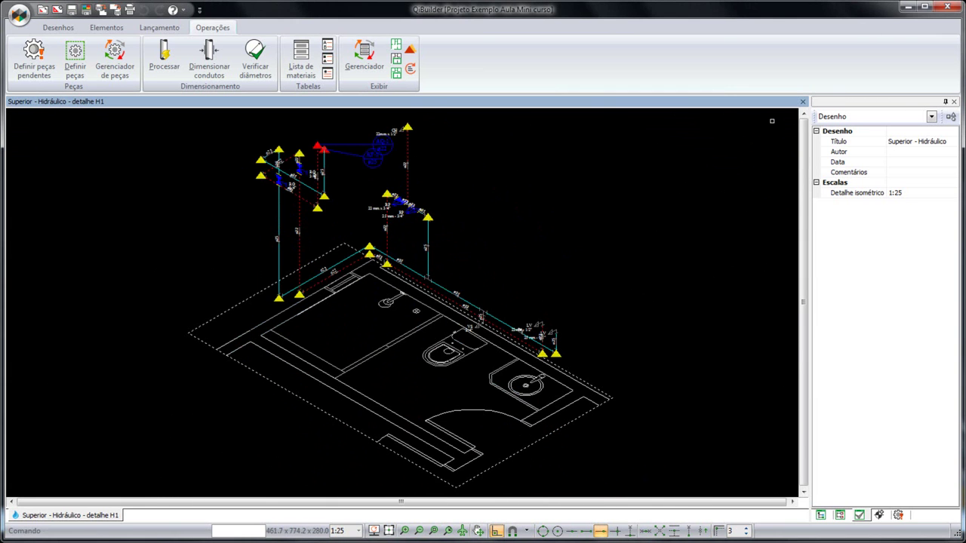
- Close the H1 isometric detail and display its piping in the upper-floor hydraulic plan
click(803, 101)
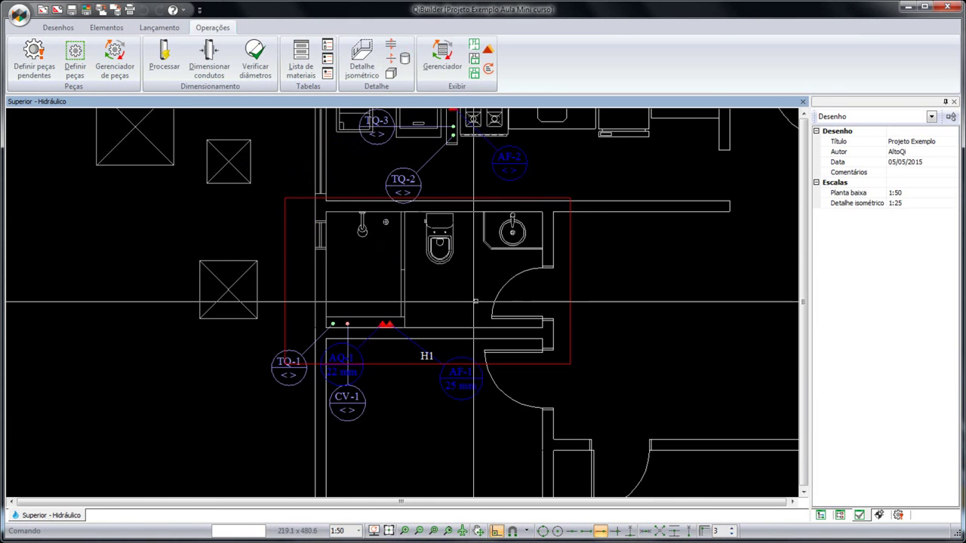
middle_drag(463, 310, 397, 317)
scroll(397, 317, down, 1)
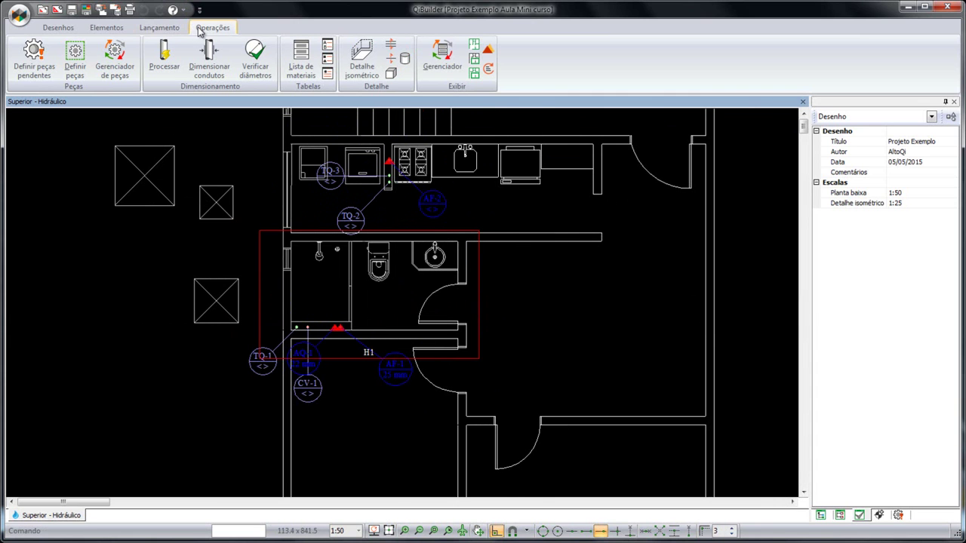
click(474, 74)
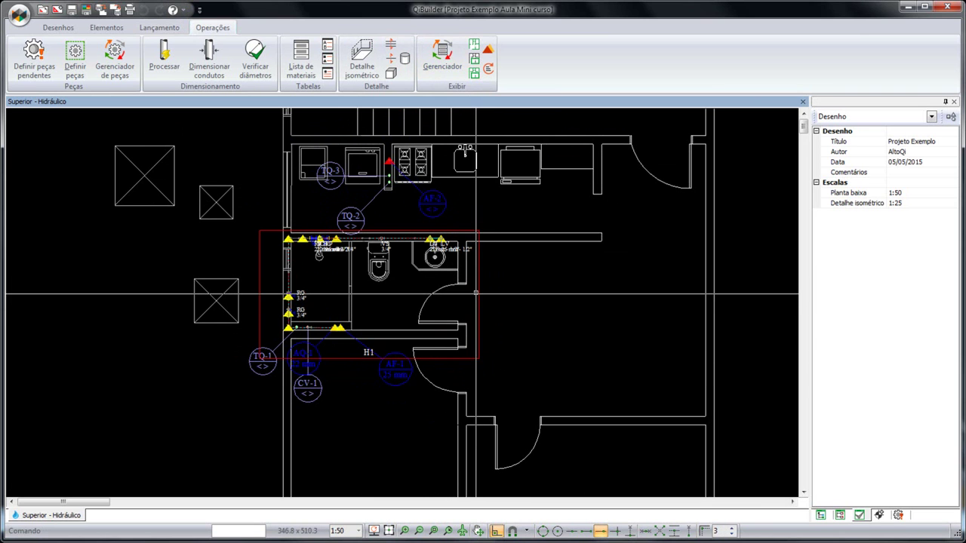
- Reopen the H1 isometric detail and start defining its pending parts, advancing to the cold-water elbow below column AF-1
double_click(477, 294)
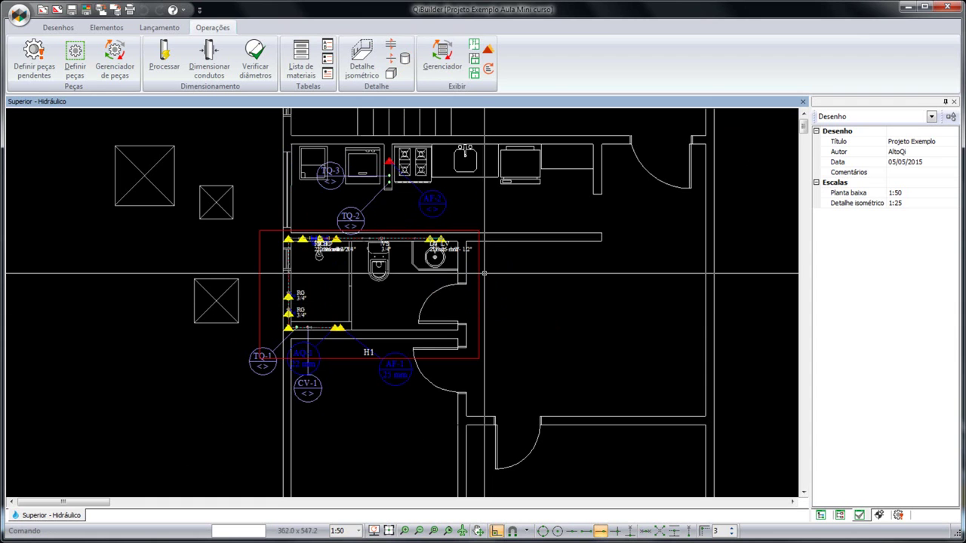
scroll(339, 269, down, 1)
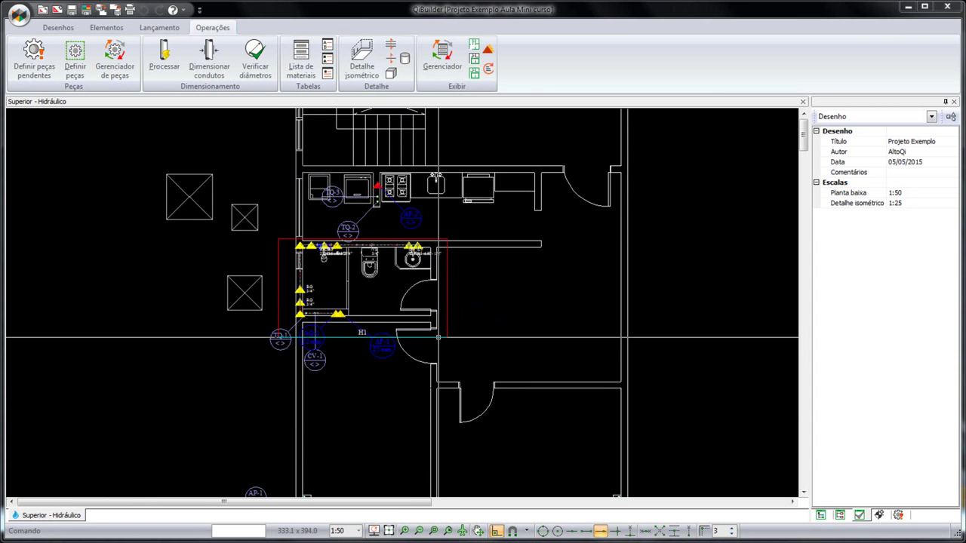
double_click(437, 337)
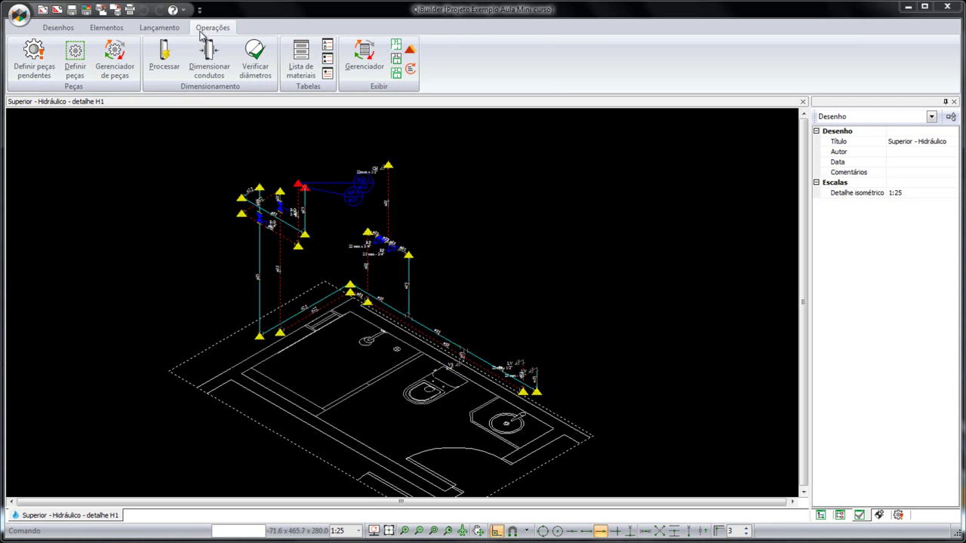
click(33, 69)
click(947, 498)
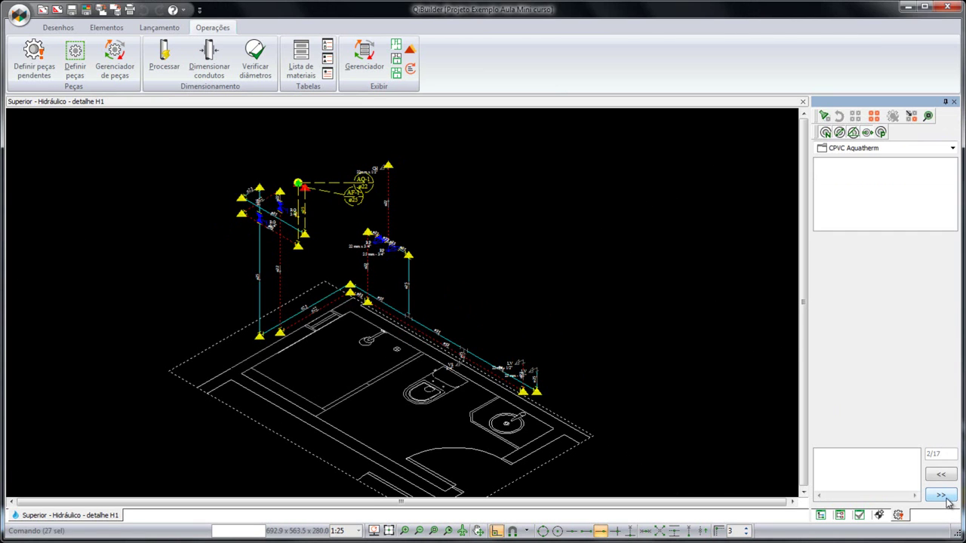
click(947, 499)
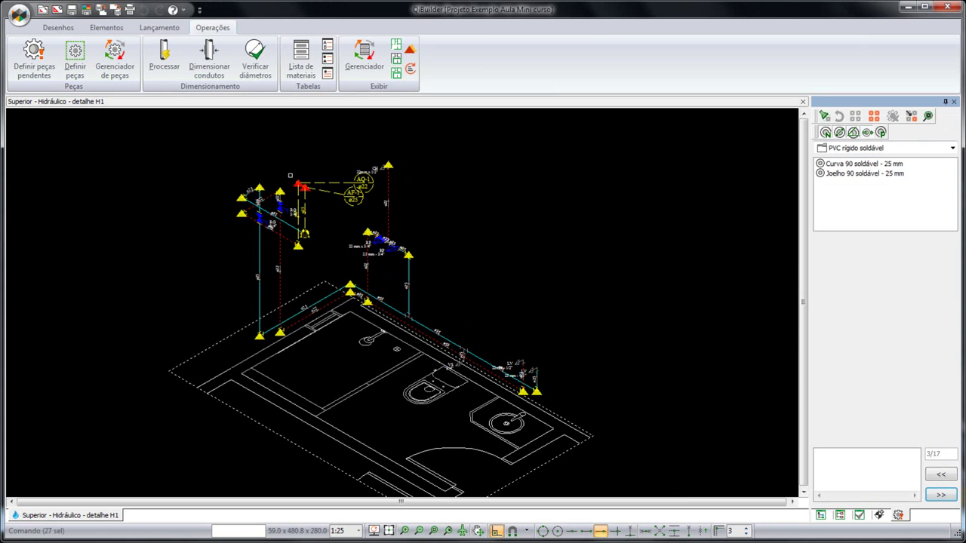
- Assign Joelho 90 soldável - 25 mm to the first two pending cold-water elbows and adopt all suggested parts
click(850, 174)
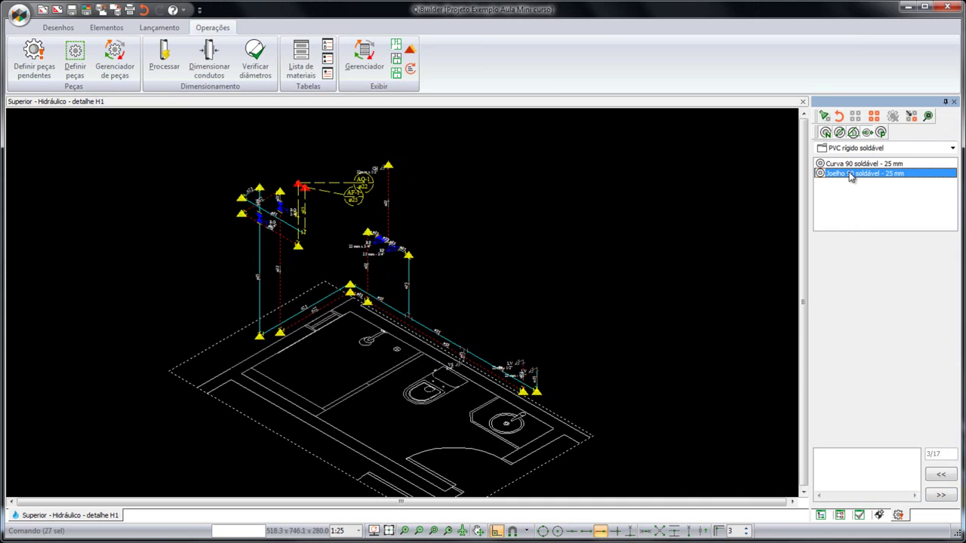
click(944, 495)
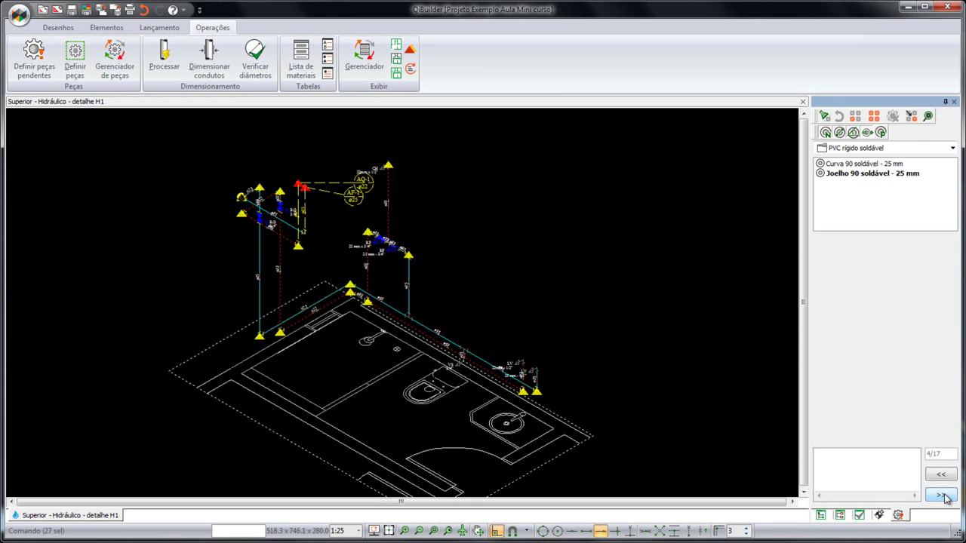
click(835, 175)
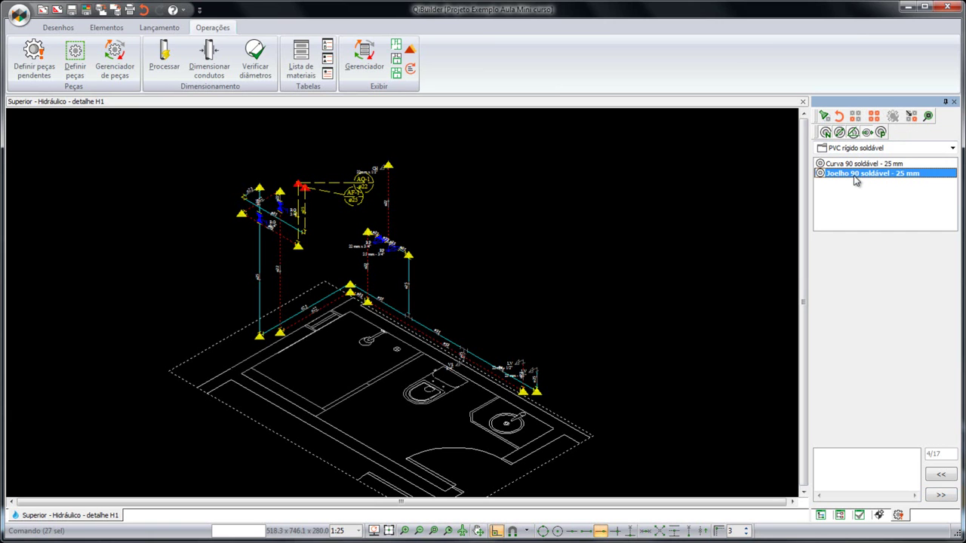
click(874, 117)
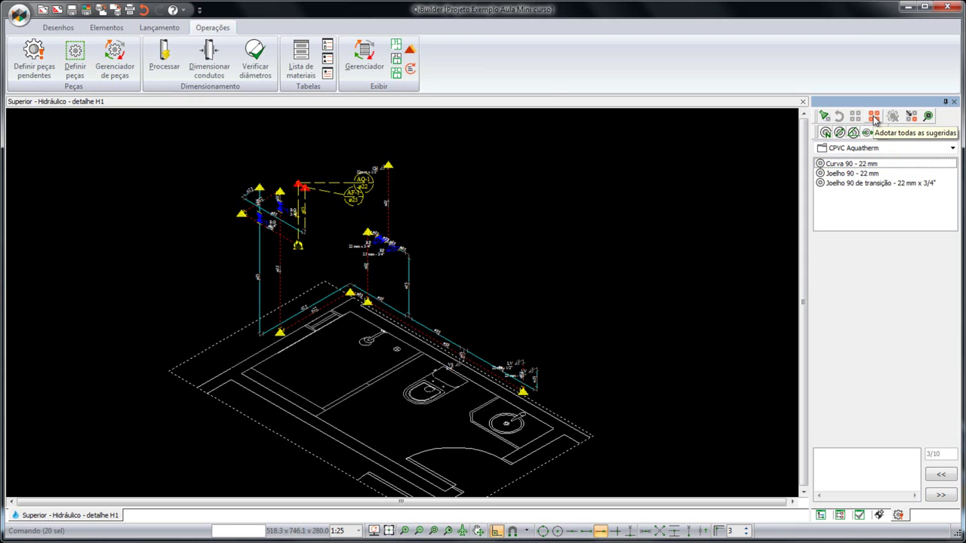
- Assign Curva 90 - 22 mm to the first two pending hot-water elbows and adopt all suggested parts
click(855, 165)
click(950, 496)
click(855, 167)
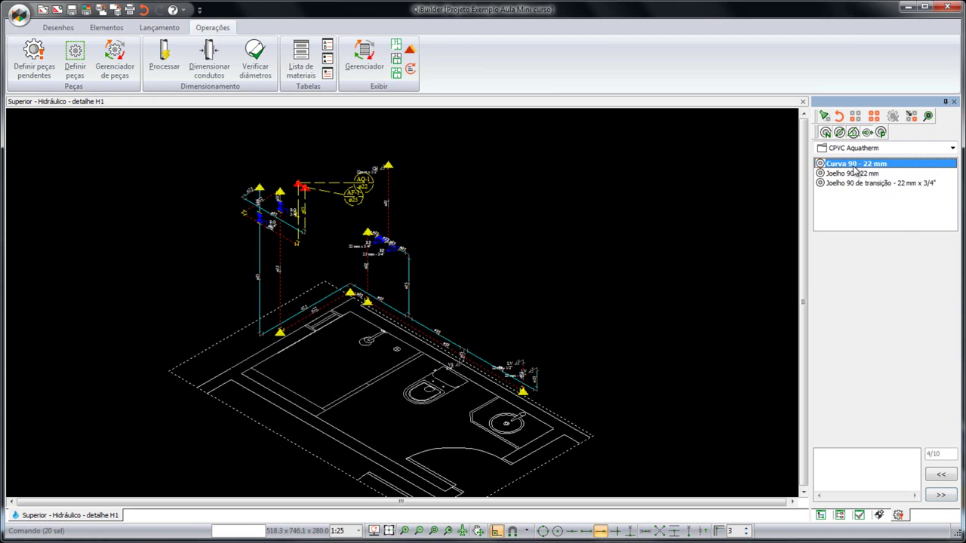
click(874, 117)
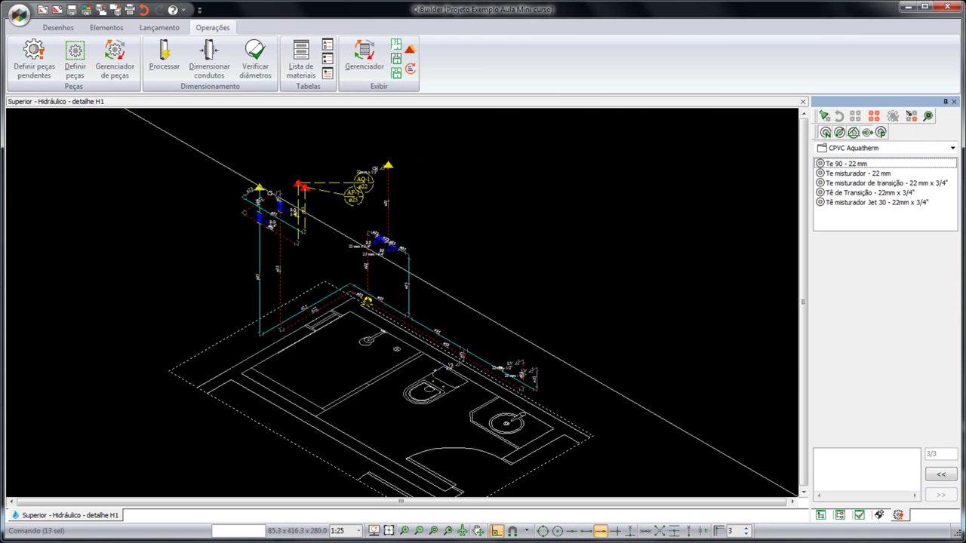
- Assign Te 90 - 22 mm to the hot-water branch below the shower valve, end the part definition and close the H1 detail
mouse_move(258, 188)
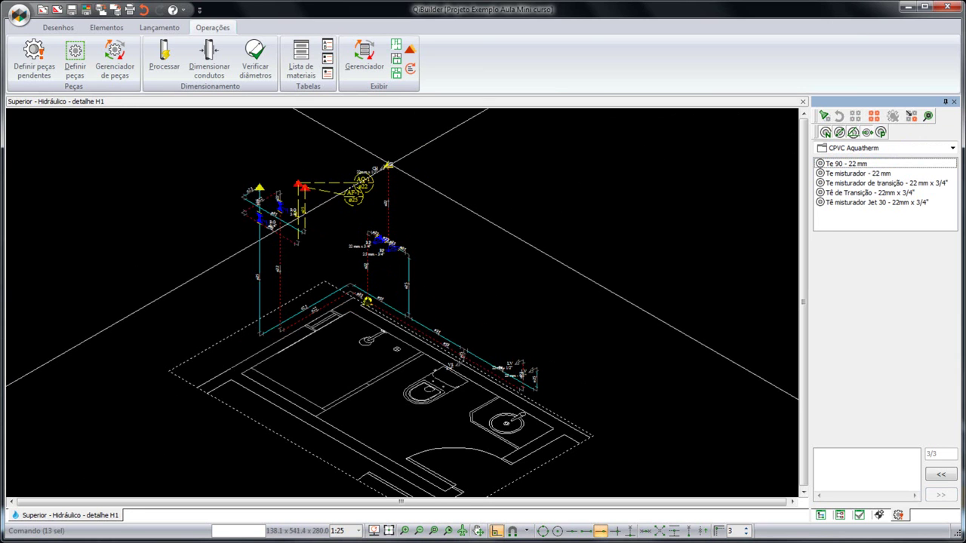
mouse_move(387, 165)
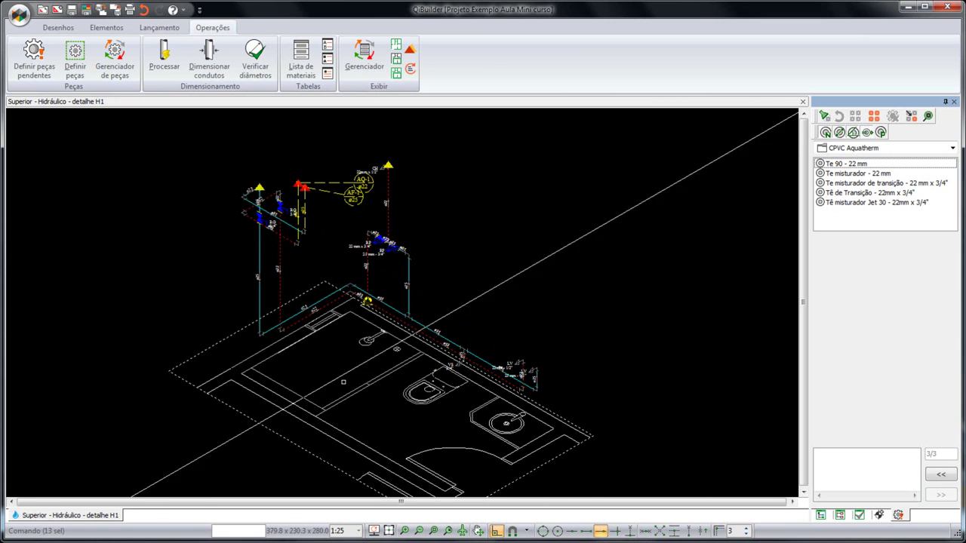
mouse_move(366, 301)
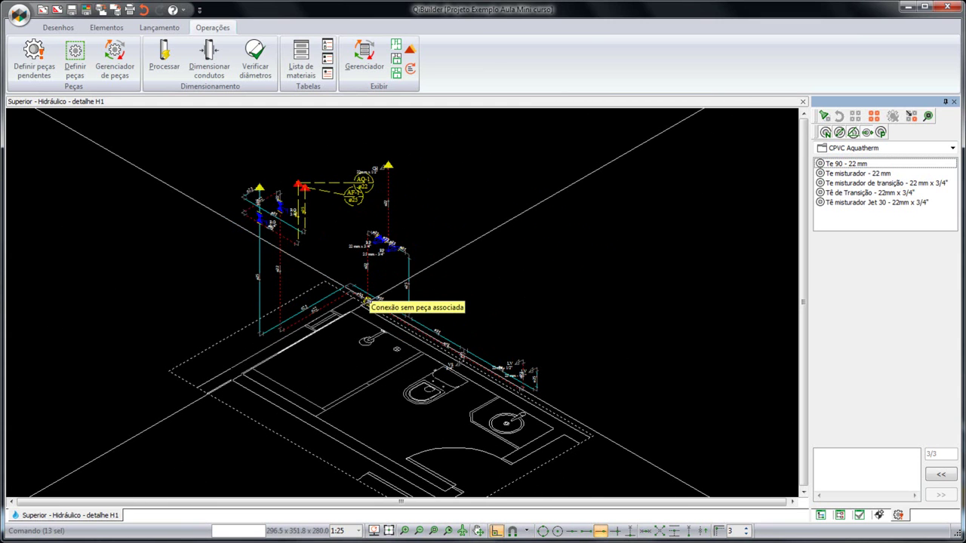
click(847, 164)
middle_drag(340, 312, 394, 318)
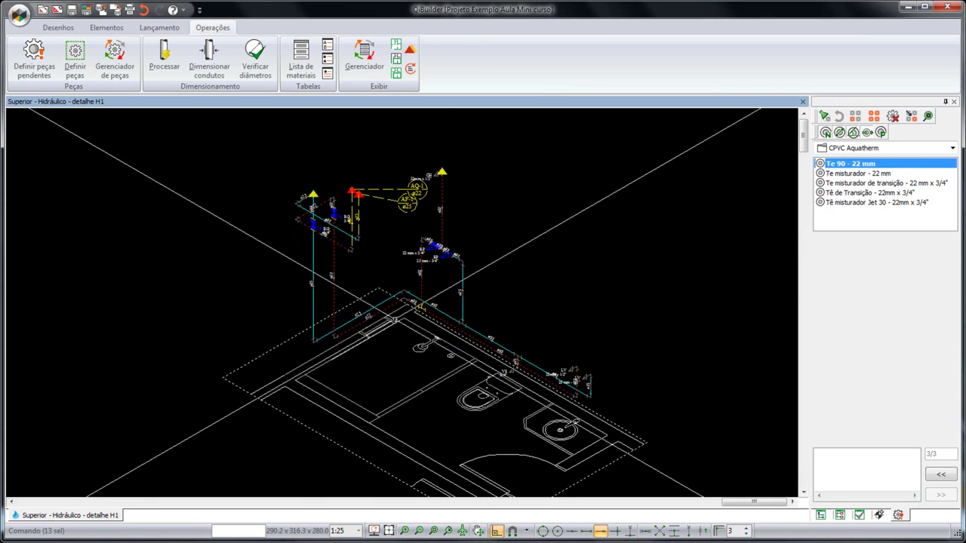
scroll(394, 320, up, 4)
key(Escape)
scroll(431, 324, down, 3)
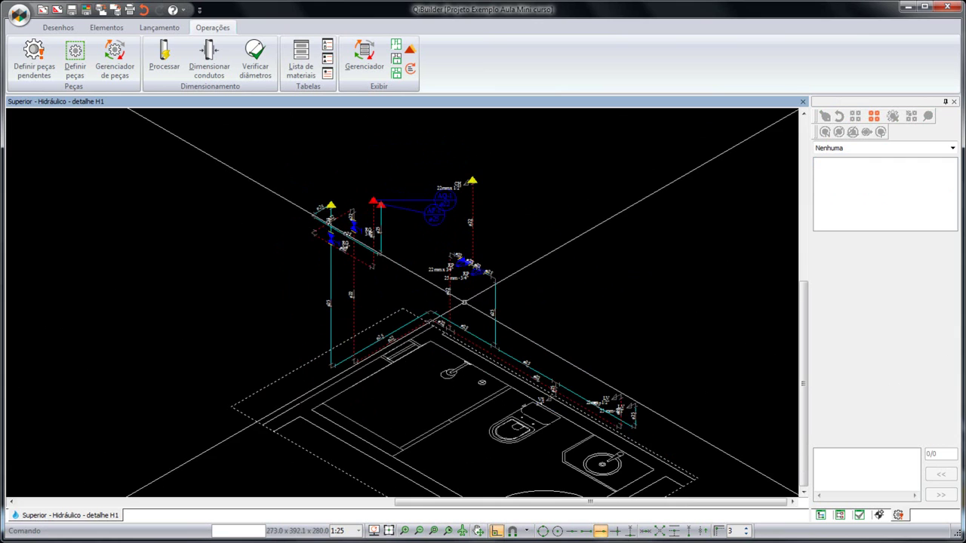
scroll(402, 302, down, 1)
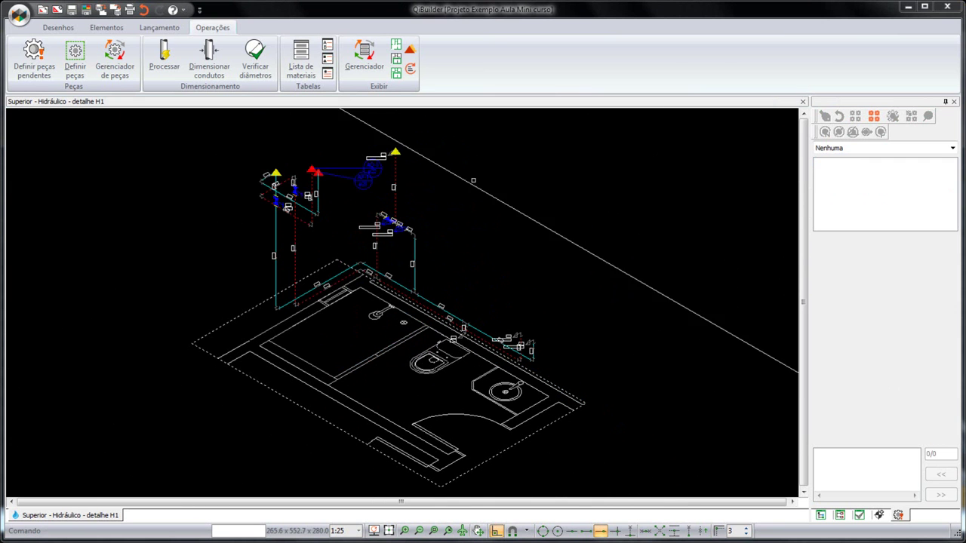
middle_drag(312, 323, 346, 353)
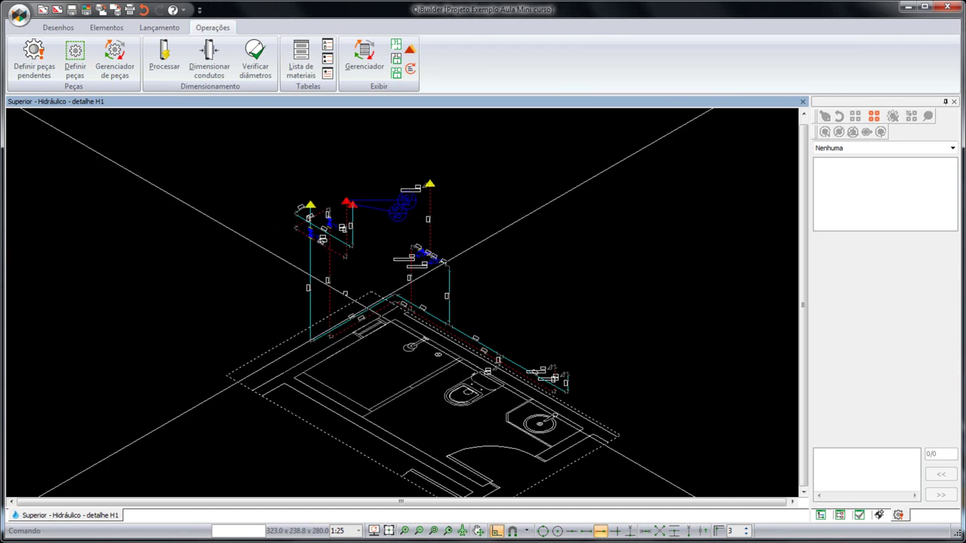
click(802, 102)
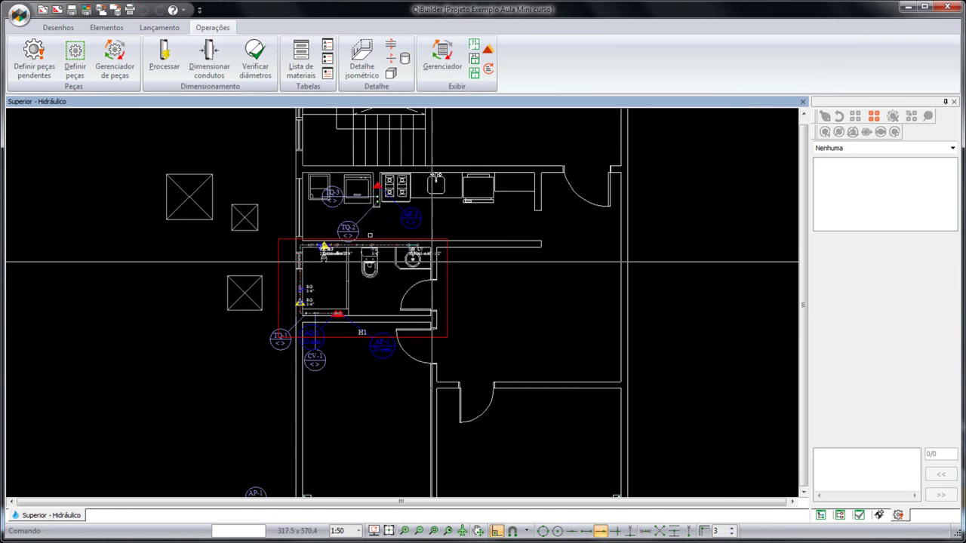
- Create an isometric detail enclosing the upper-floor kitchen and laundry area, using the 30° rotation angle
scroll(411, 241, up, 4)
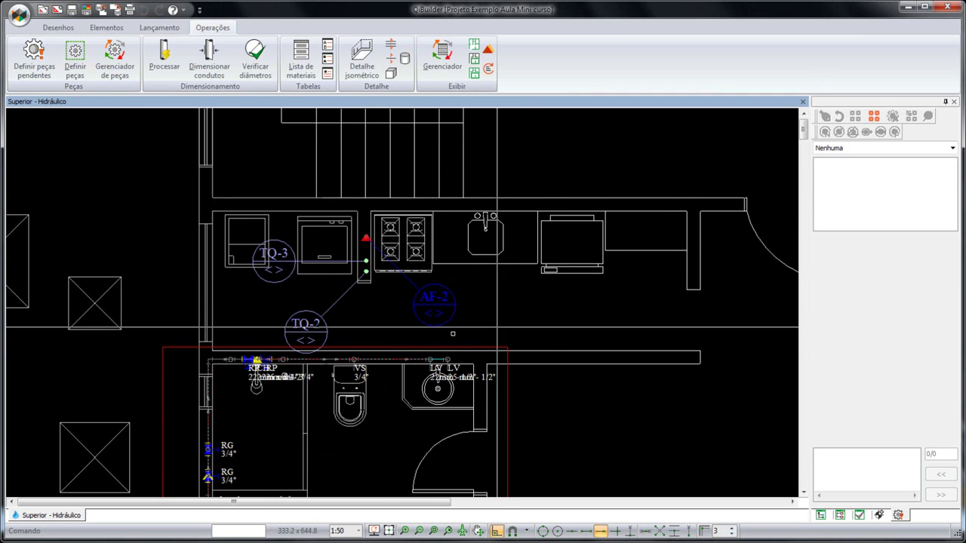
scroll(329, 261, down, 1)
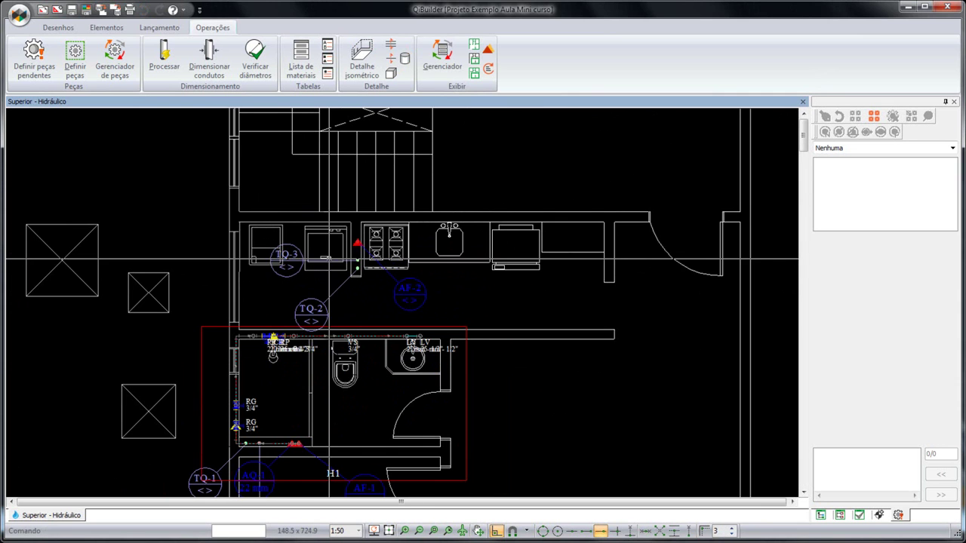
click(361, 57)
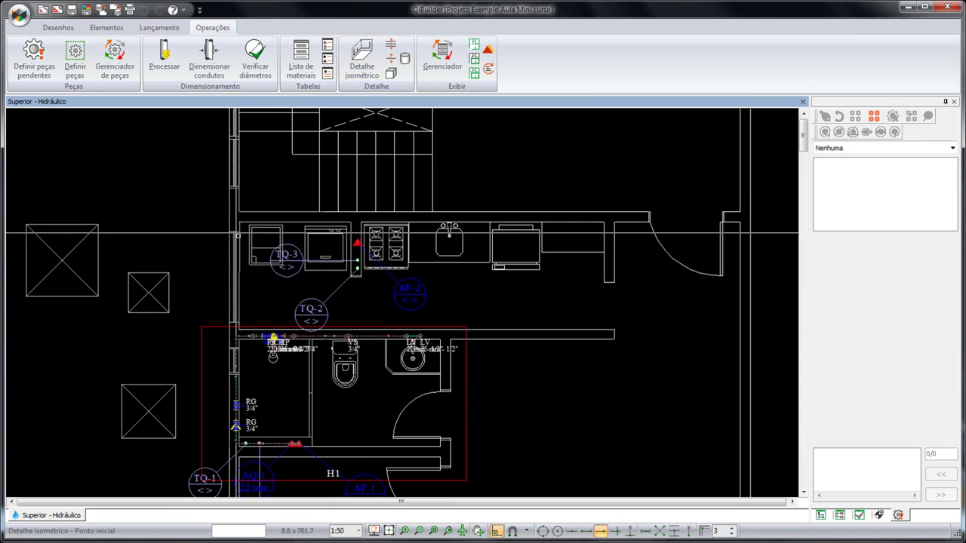
click(219, 204)
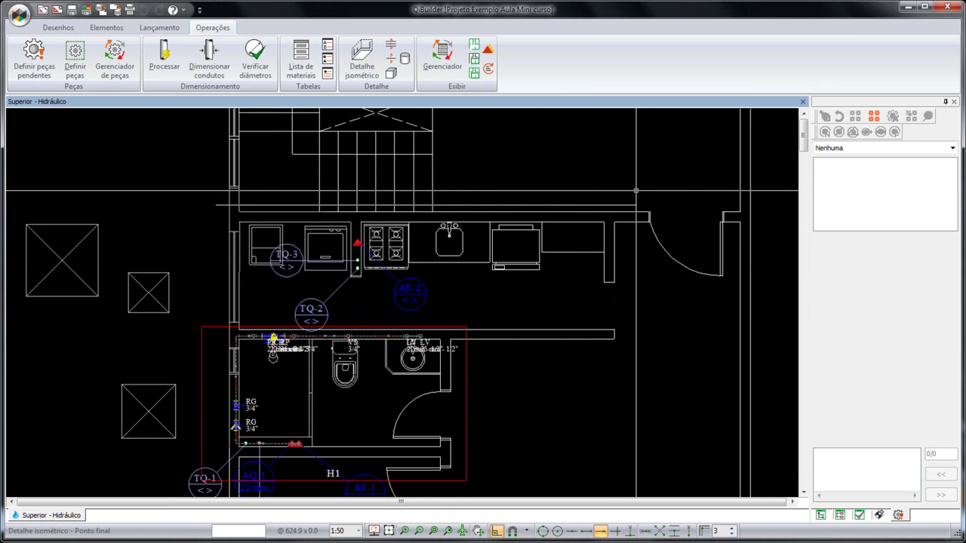
click(608, 301)
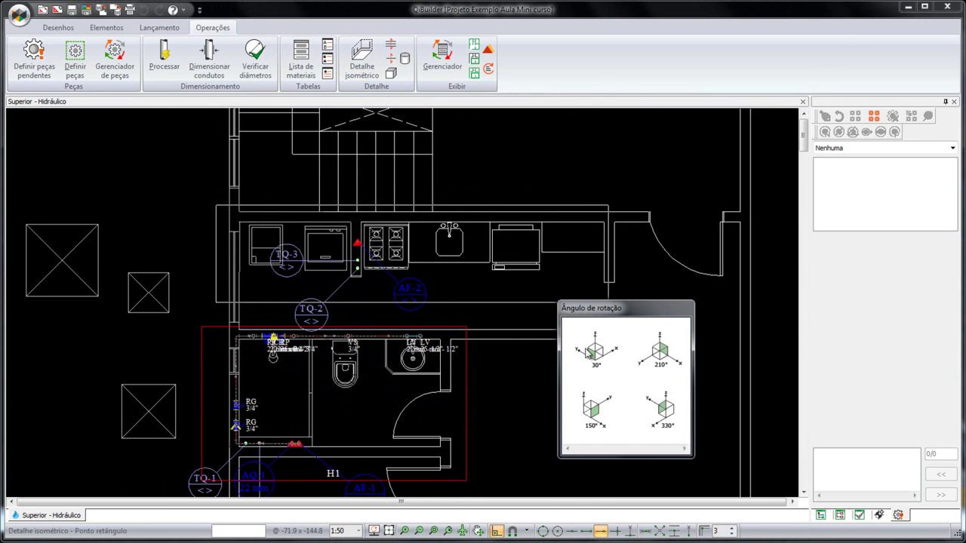
click(592, 349)
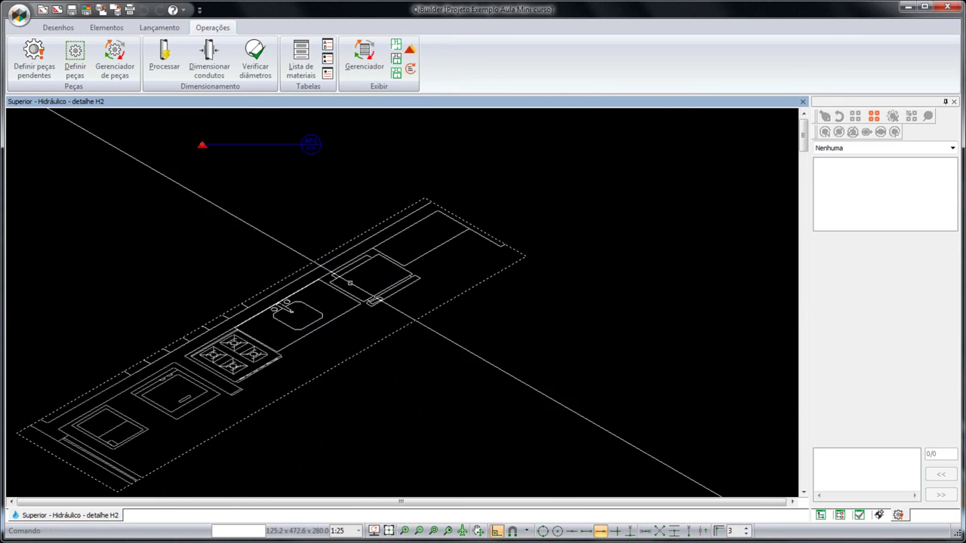
- Move the AF-2 column label in the H2 isometric detail to just above its column symbol
middle_drag(378, 288, 499, 326)
click(430, 180)
click(430, 181)
key(Escape)
scroll(358, 193, down, 3)
- Set the hydraulic layout's cold-water piping to PVC rígido soldável and its room type to Área de serviço
click(172, 29)
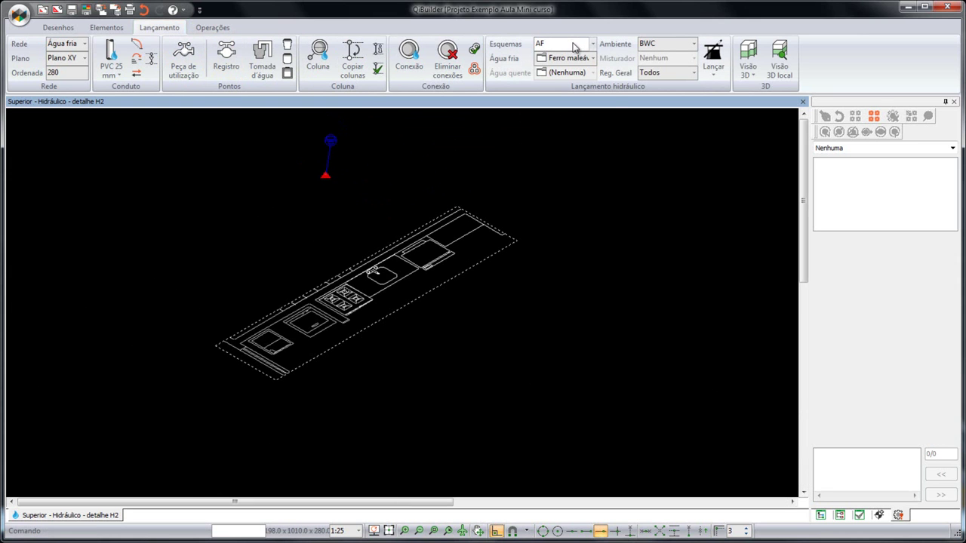
middle_drag(365, 322, 380, 351)
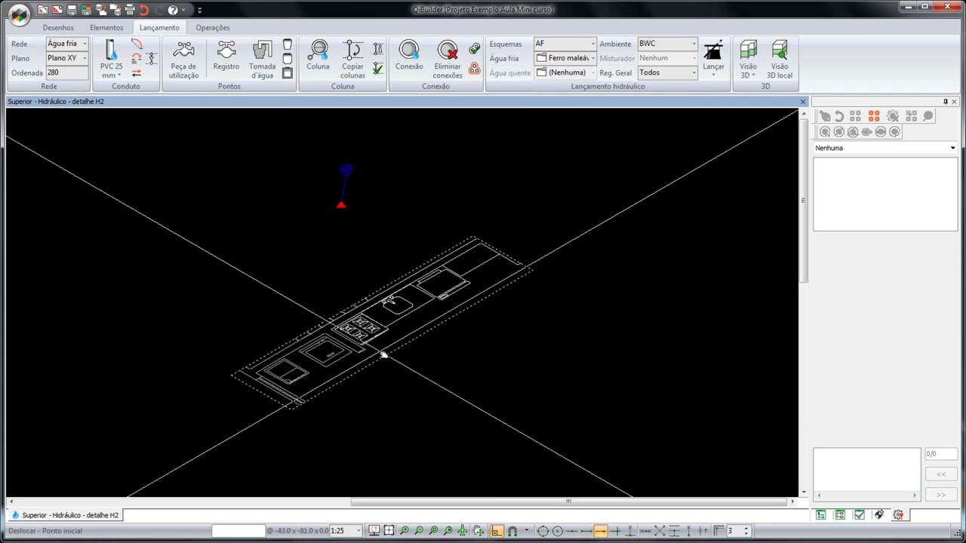
click(593, 59)
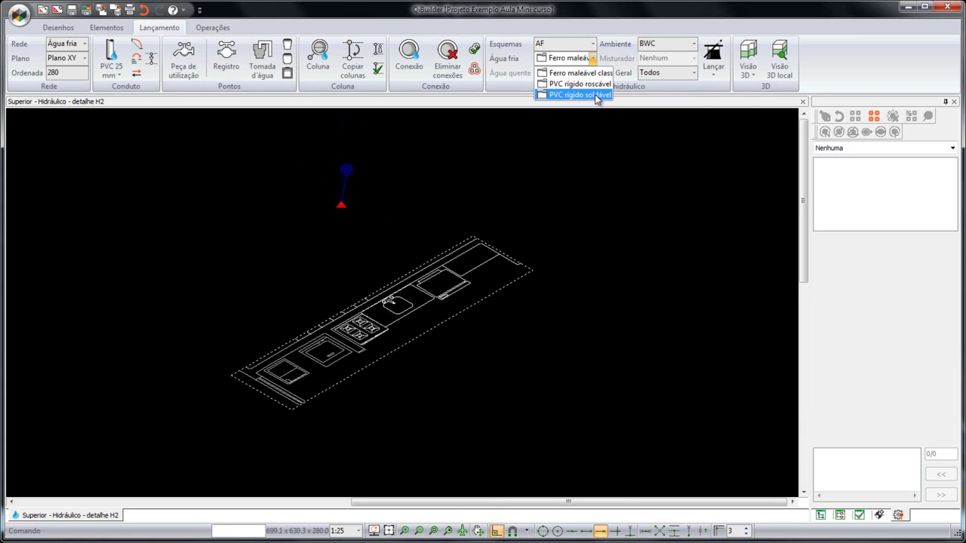
click(594, 94)
click(683, 45)
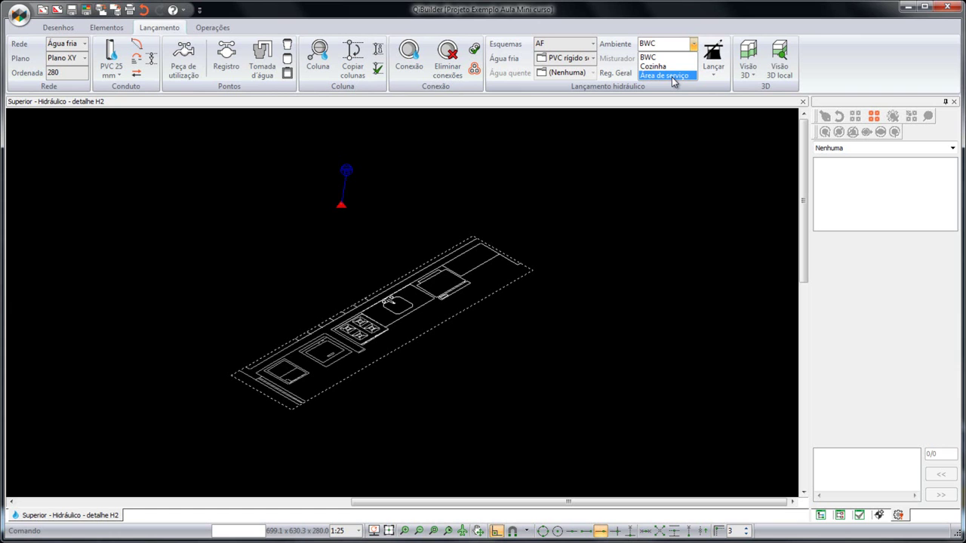
click(672, 77)
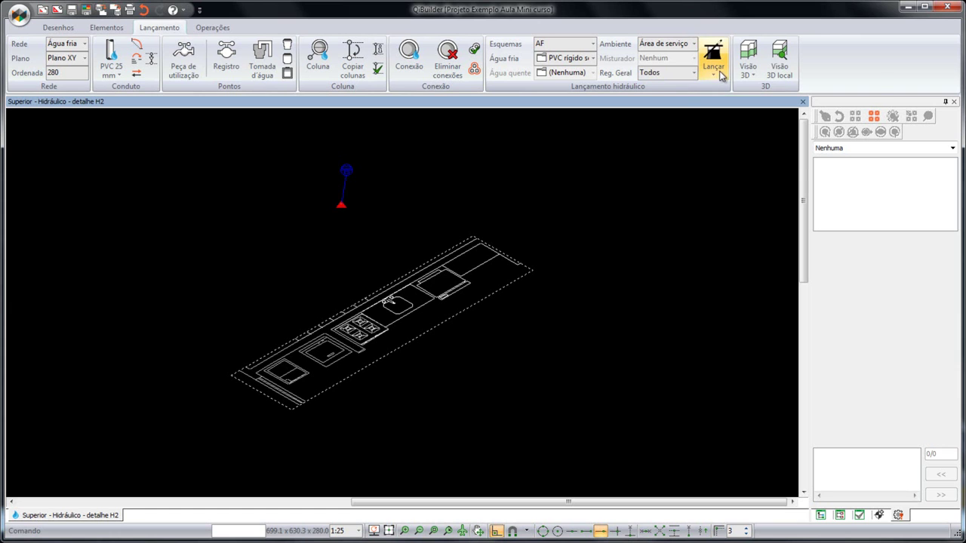
- Launch the TLR(100cm) + MLR(80cm) + PIA(70cm) + RGC scheme and define its perimeter along the wall behind the laundry and kitchen fixtures
click(719, 72)
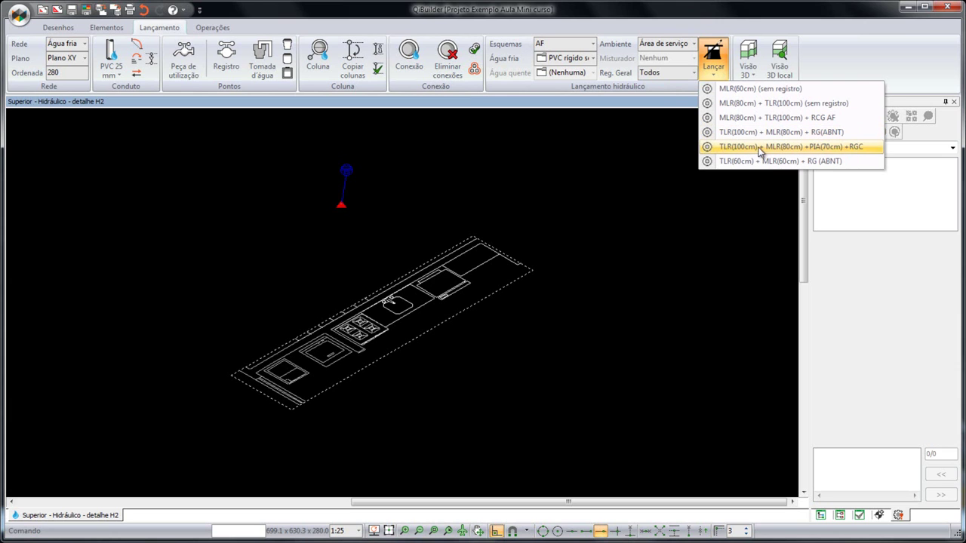
click(830, 146)
scroll(270, 408, up, 3)
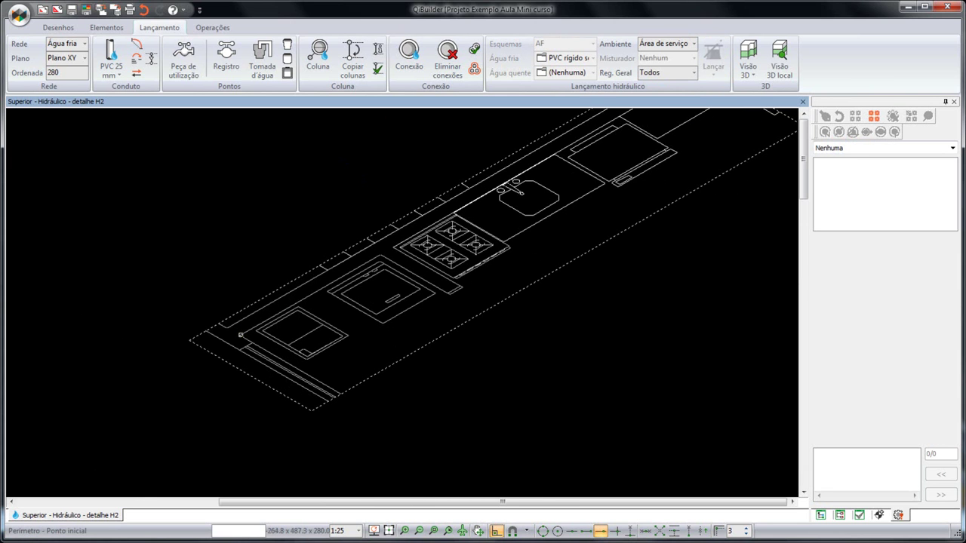
click(512, 530)
scroll(226, 362, down, 2)
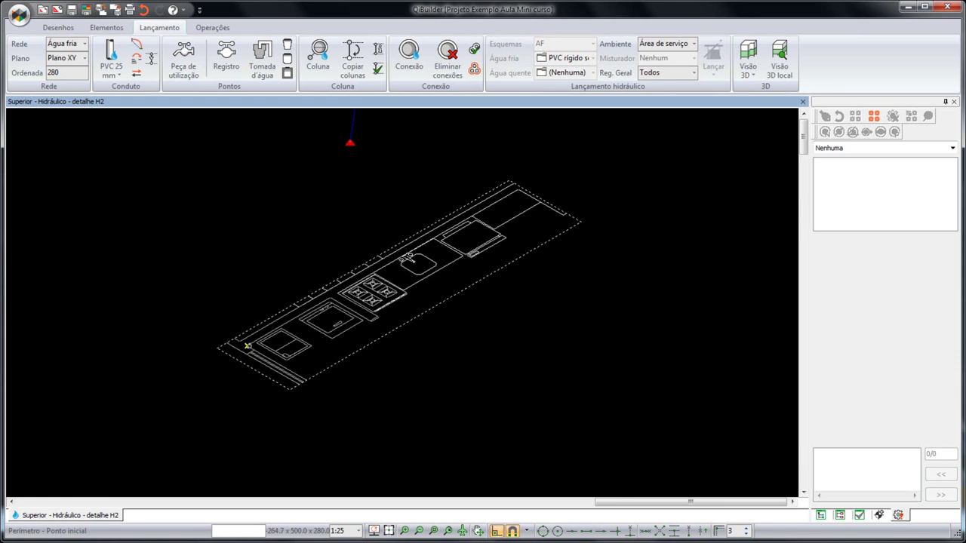
click(247, 346)
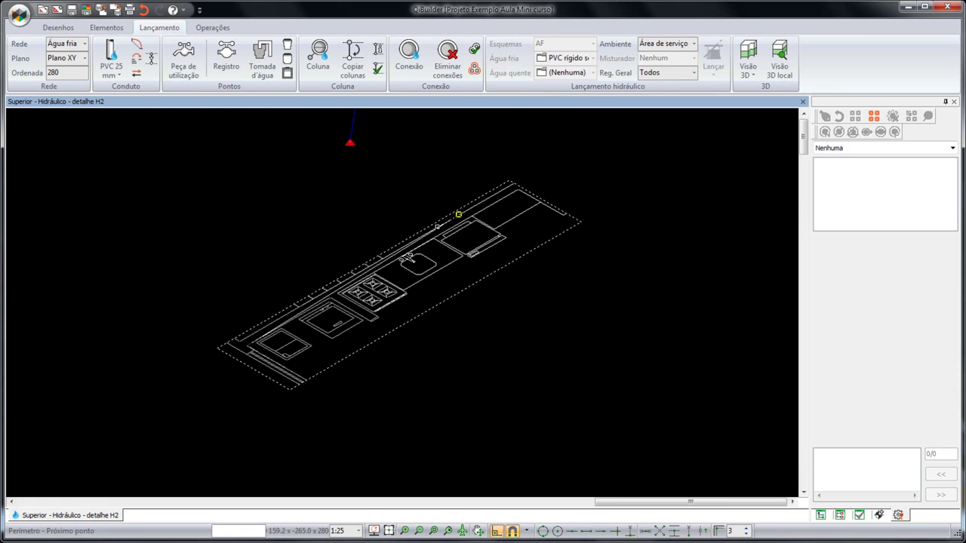
click(434, 238)
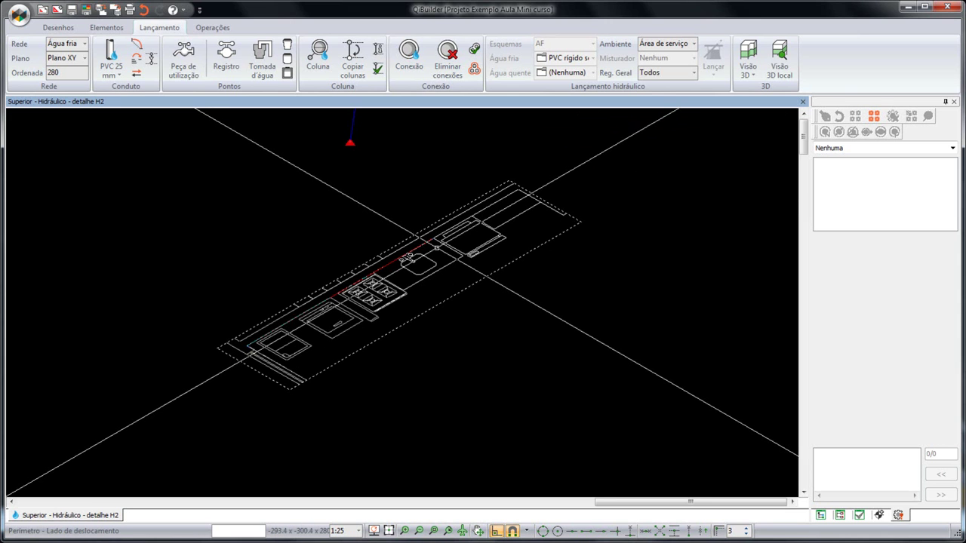
click(372, 235)
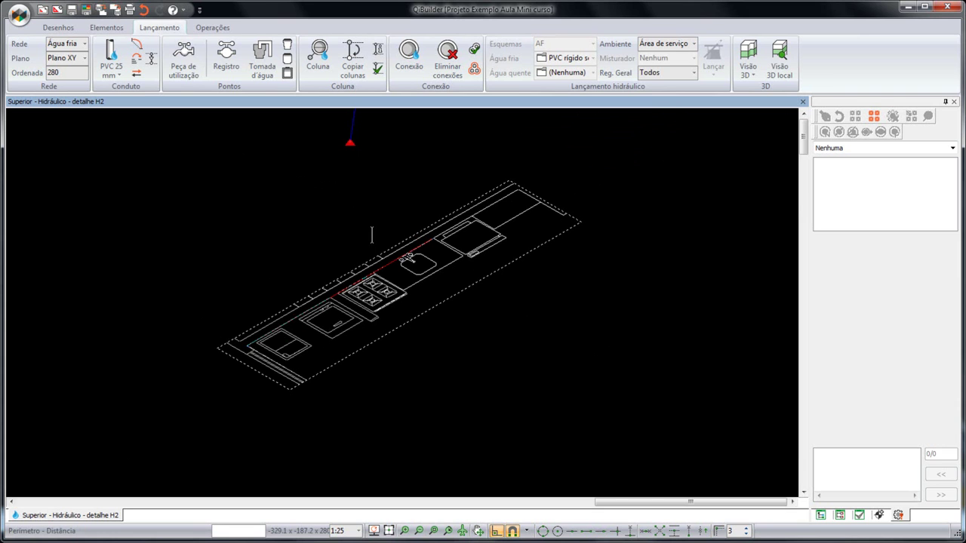
key(Return)
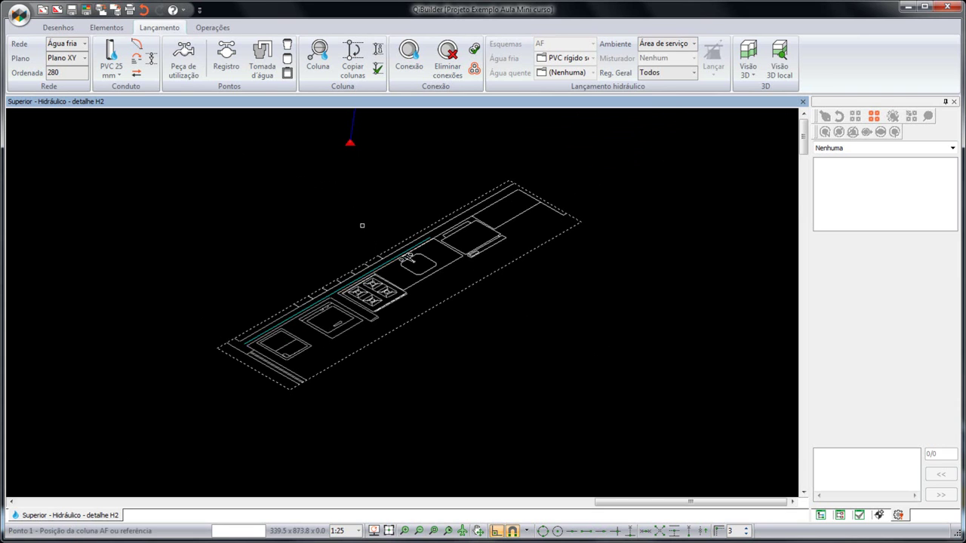
- Connect the scheme to column AF-2 and place its register, laundry tank, washing machine and kitchen sink points along the wall
scroll(362, 224, down, 1)
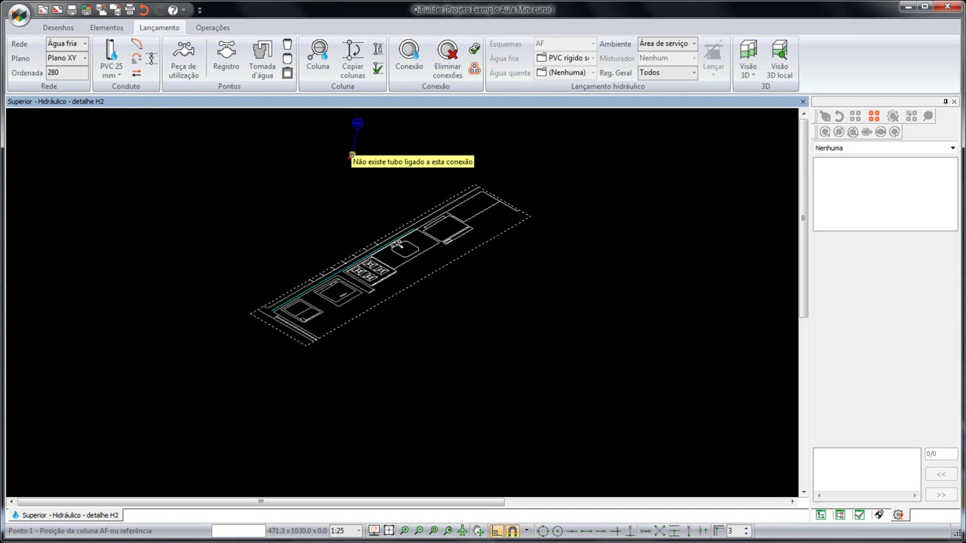
click(351, 156)
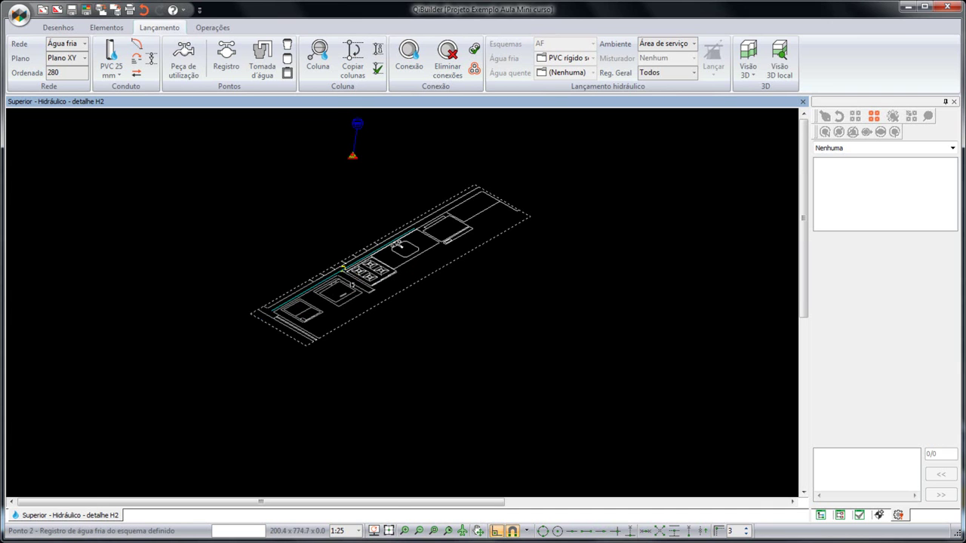
scroll(341, 270, up, 1)
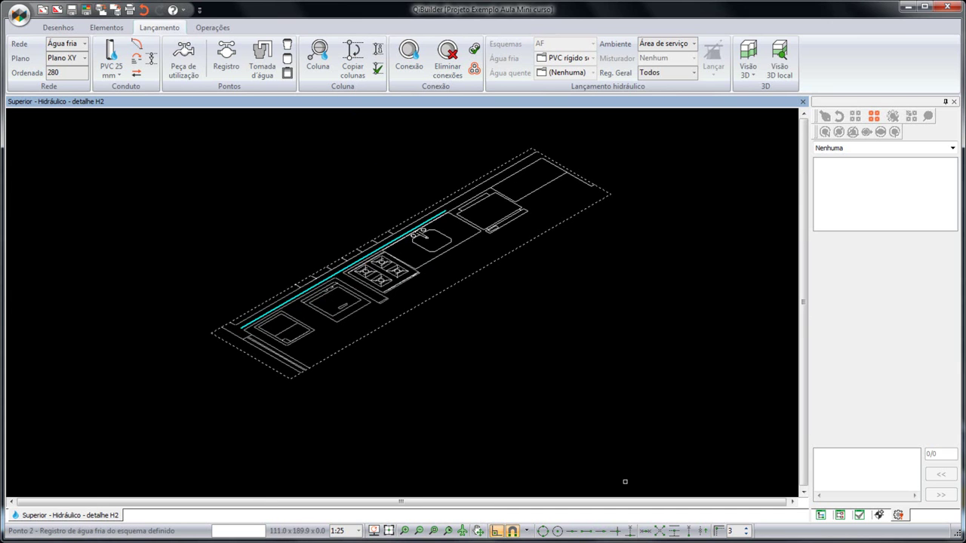
click(600, 531)
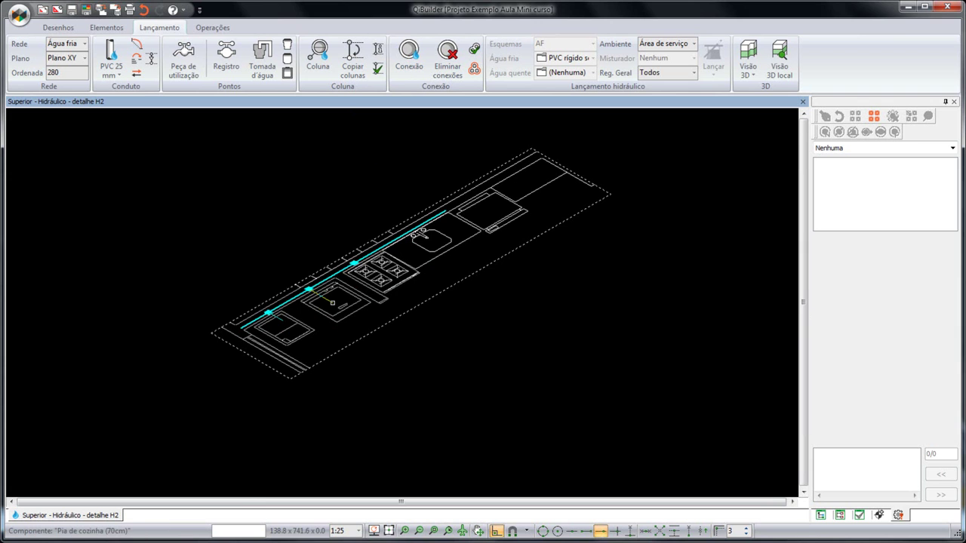
click(432, 243)
- Examine the generated kitchen and laundry piping, its TLR, MLR and PIA points, and the pending connections below column AF-2
scroll(325, 256, up, 2)
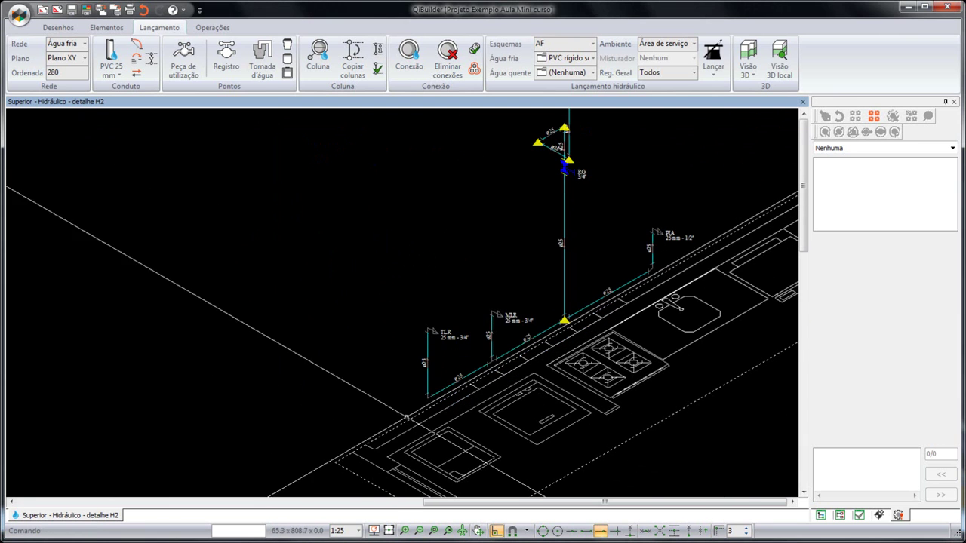
scroll(423, 395, up, 2)
scroll(425, 404, down, 1)
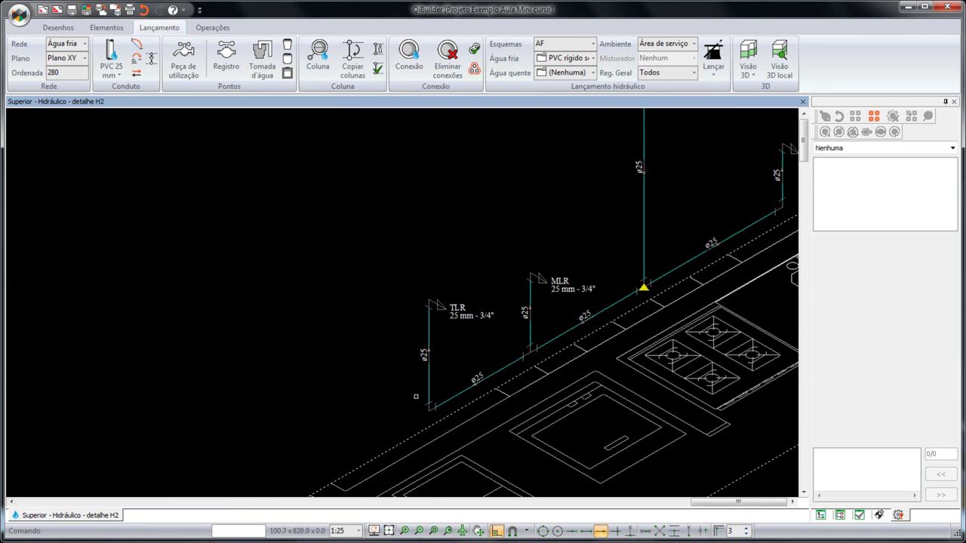
middle_drag(431, 370, 334, 380)
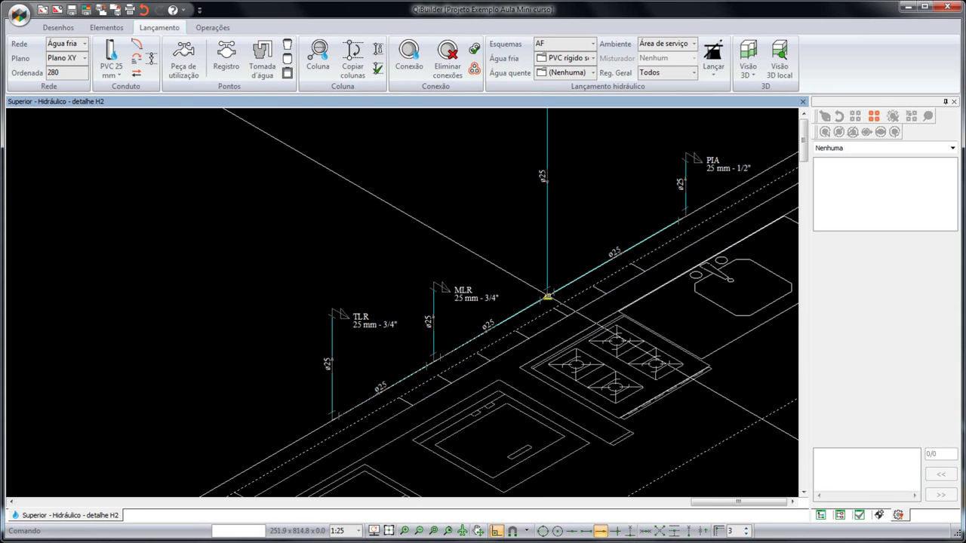
click(546, 295)
scroll(539, 462, down, 2)
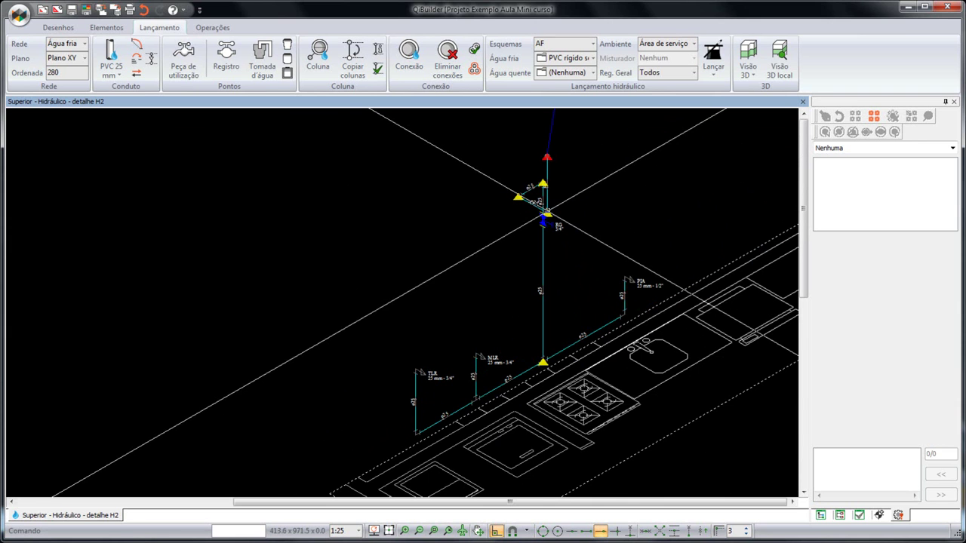
mouse_move(546, 157)
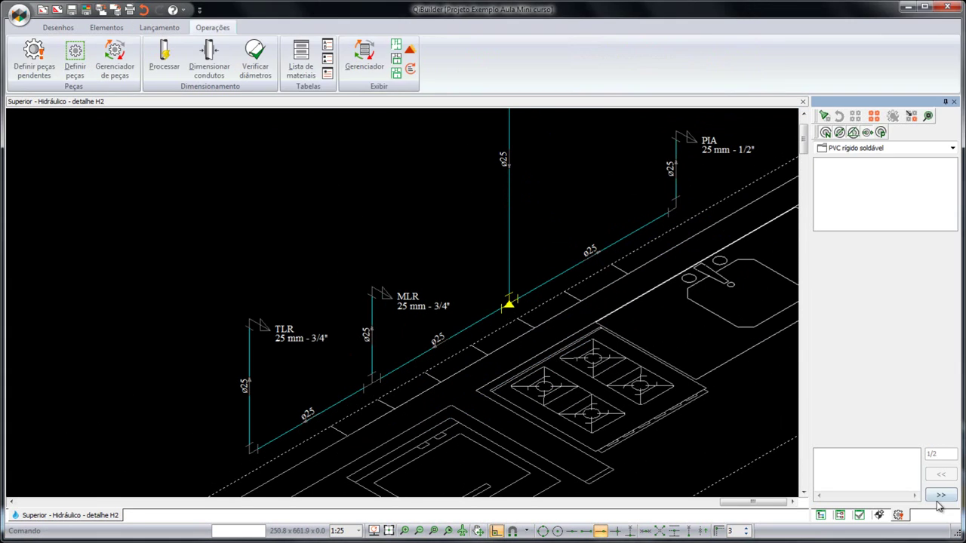
- Assign Te 90 soldável - 25 mm to the pending branch between the MLR and PIA points and end the part definition
click(939, 495)
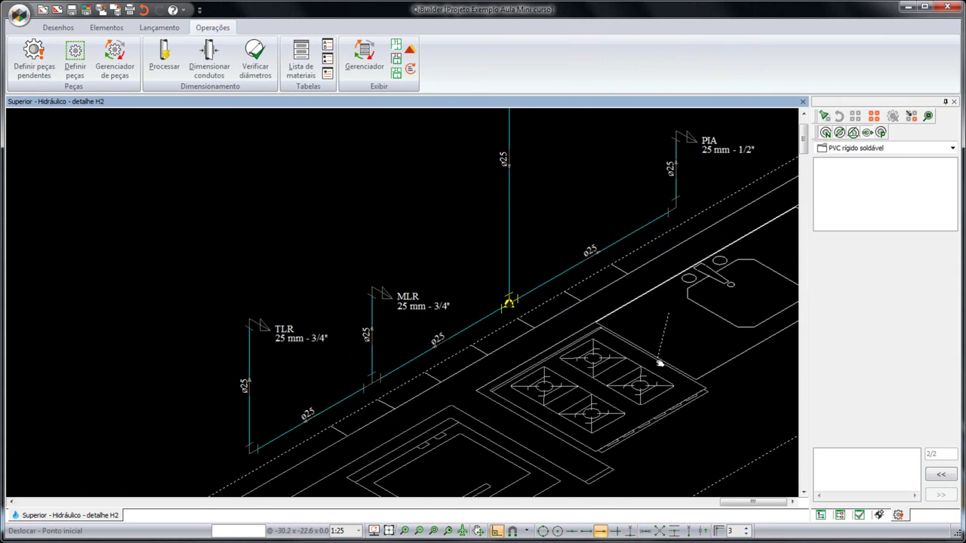
click(866, 133)
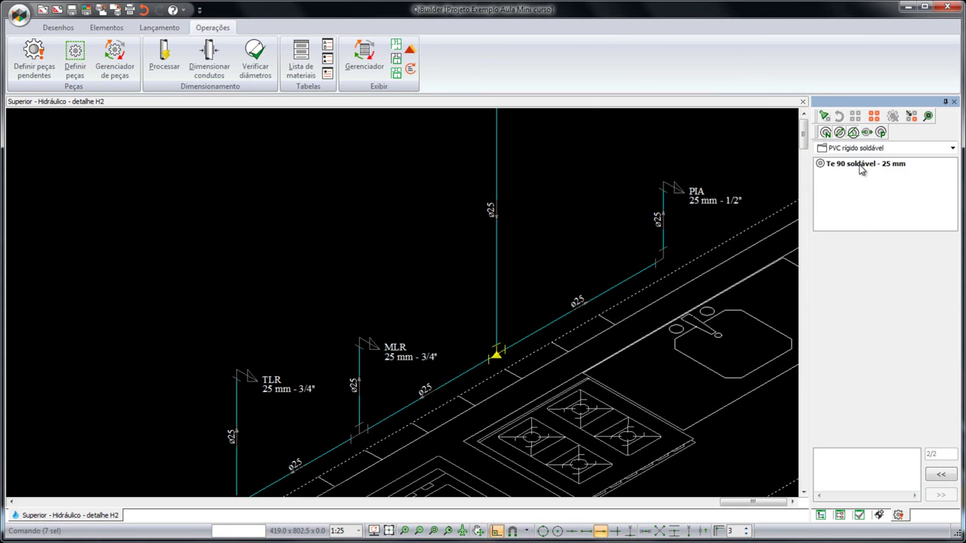
click(864, 165)
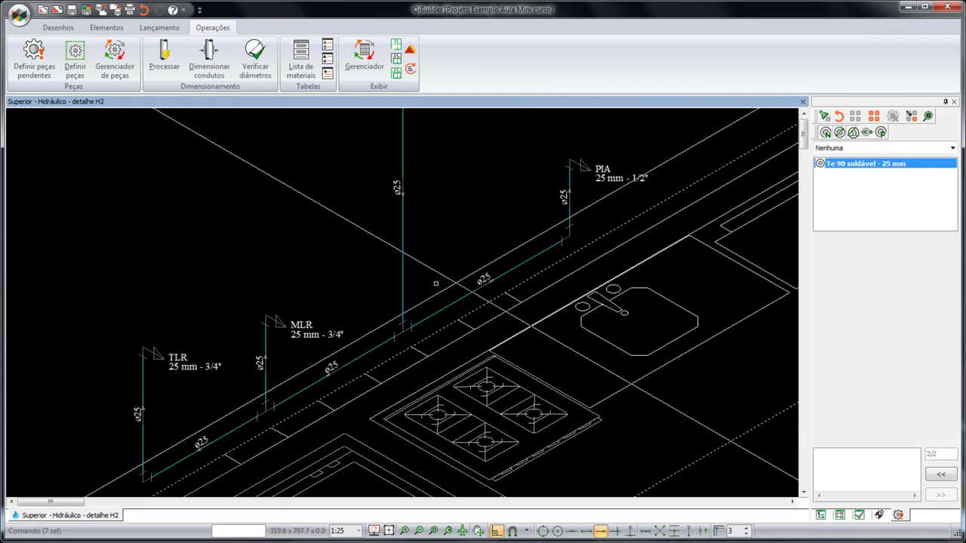
key(Escape)
scroll(423, 264, down, 3)
middle_drag(495, 387, 469, 408)
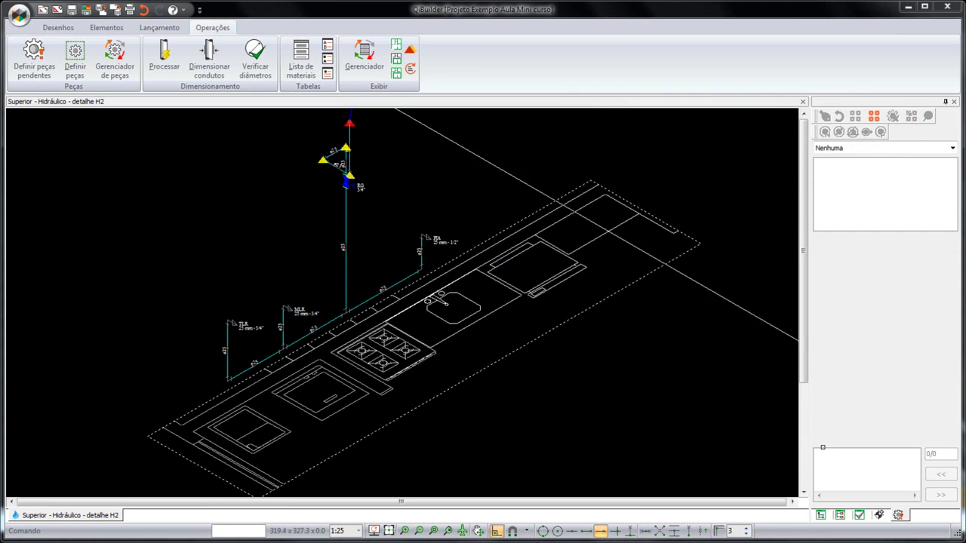
- Close the H2 detail, bring the whole upper-floor plan into view and display the project's drawing tree
click(803, 101)
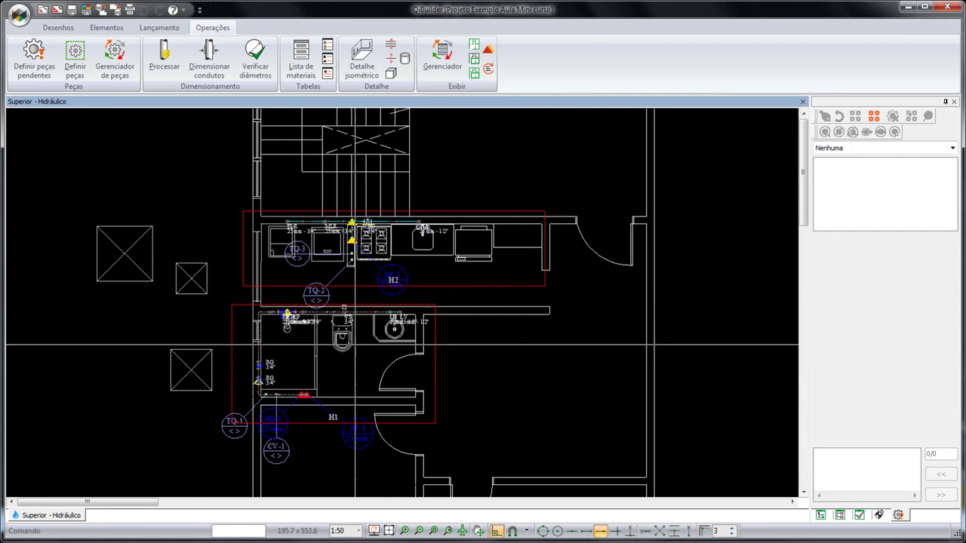
middle_drag(560, 395, 501, 334)
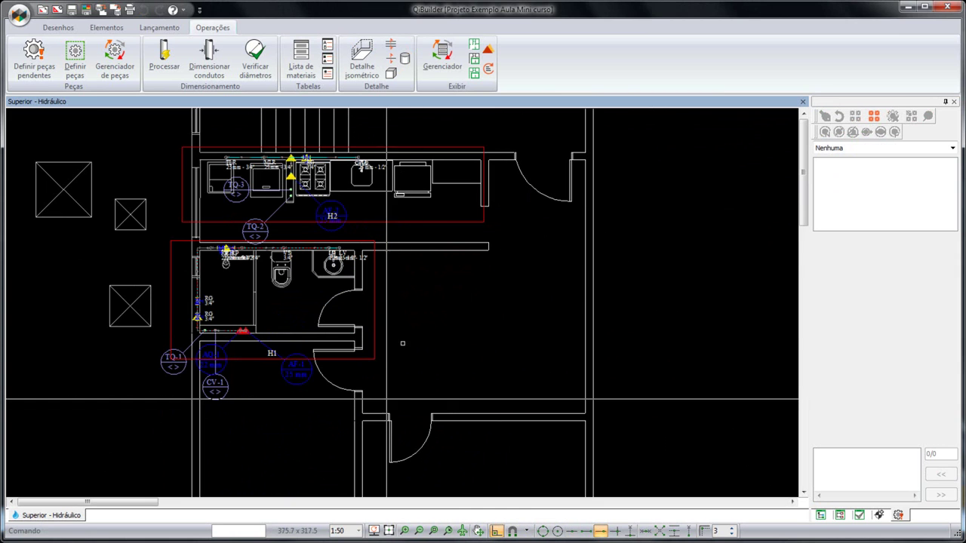
click(389, 531)
middle_drag(266, 334, 344, 334)
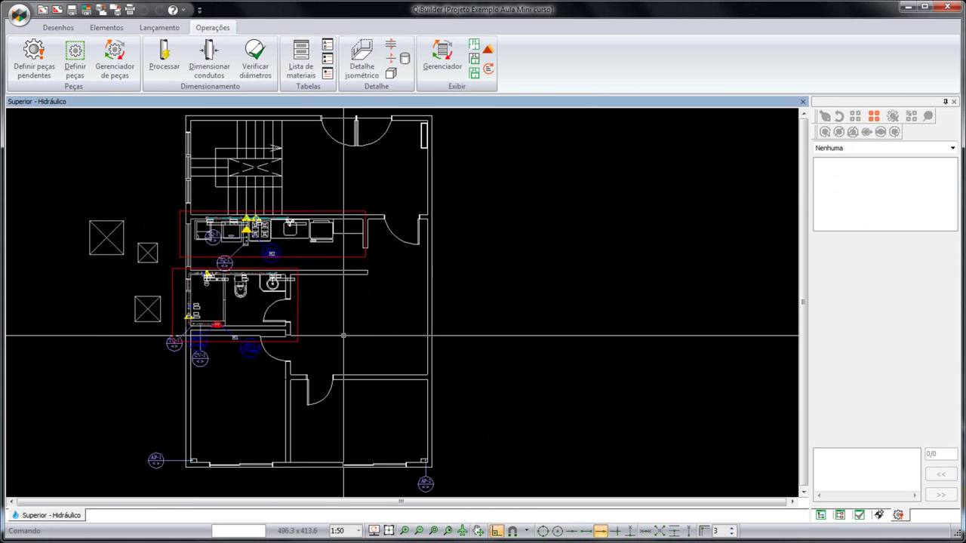
click(821, 515)
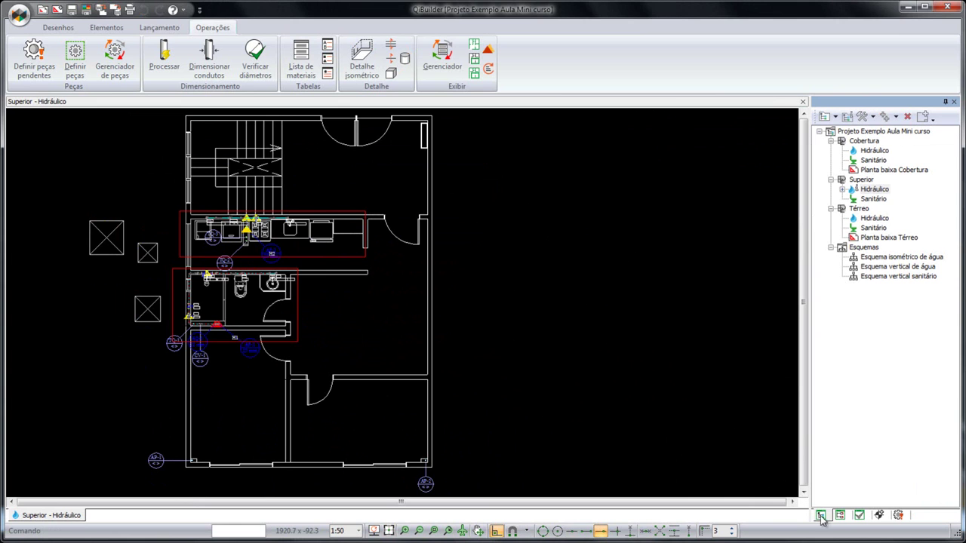
- Copy the Superior floor's Hidráulico drawing to Térreo as a complete sketch (Croqui completo), saving the drawing changes
right_click(874, 190)
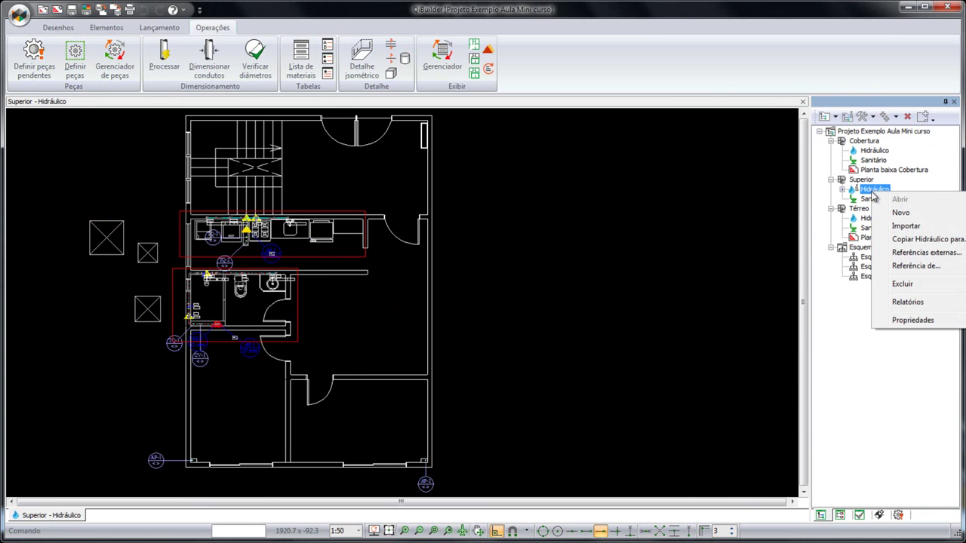
click(906, 240)
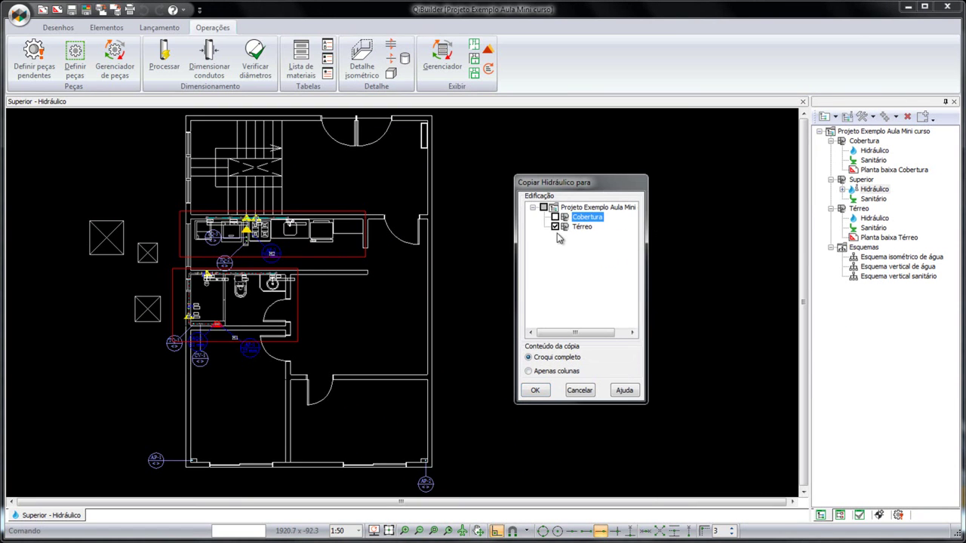
click(536, 395)
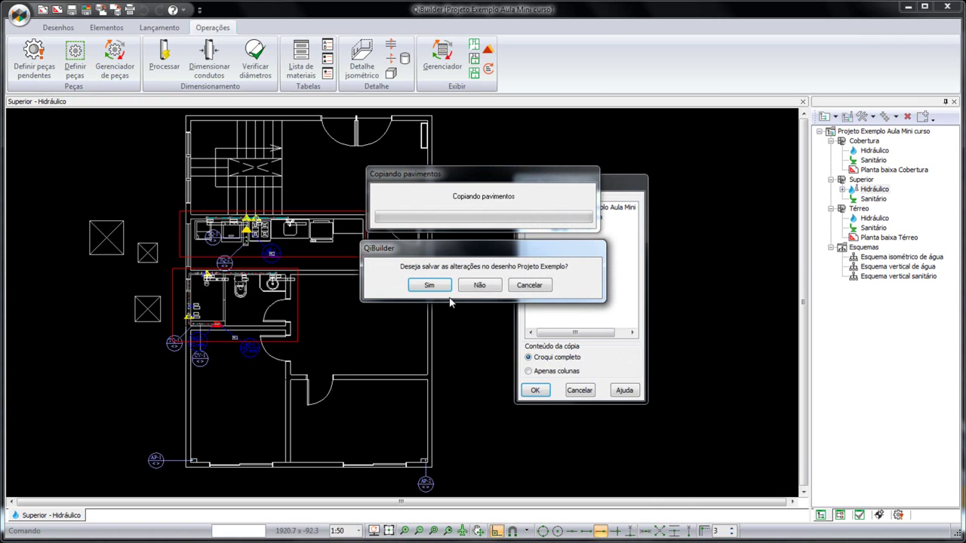
click(442, 285)
click(442, 288)
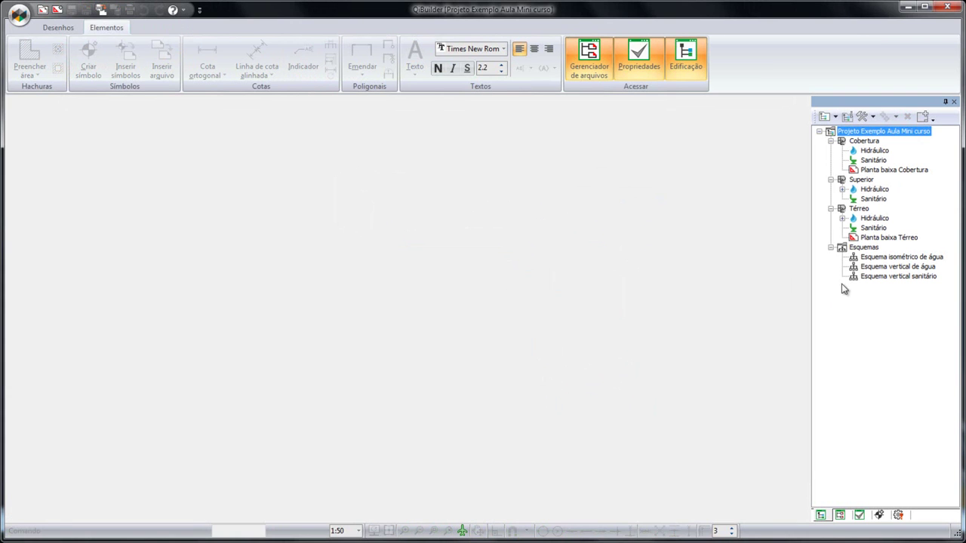
- Open the Térreo Hidráulico drawing, inspect the copied piping in isometric detail H1, and close the detail
double_click(873, 218)
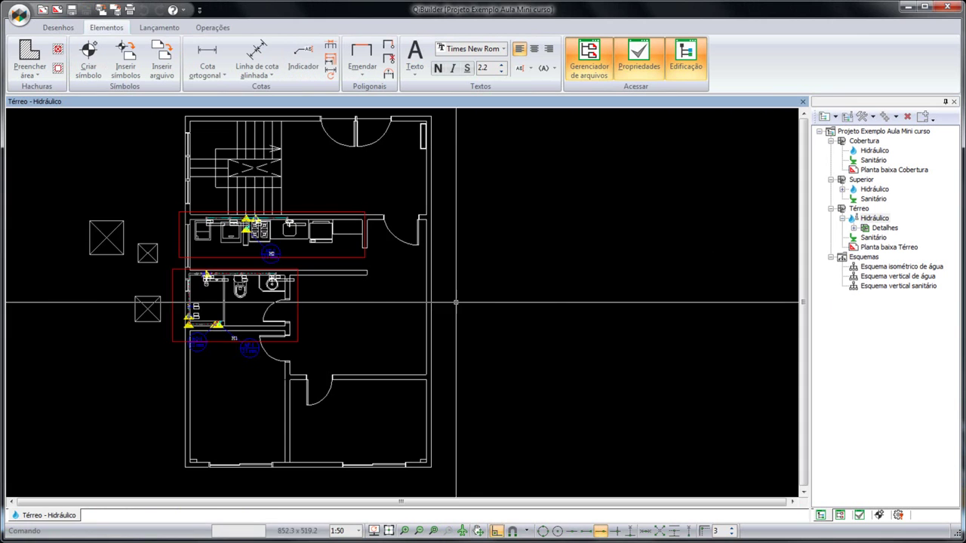
middle_drag(296, 328, 398, 325)
scroll(399, 325, up, 2)
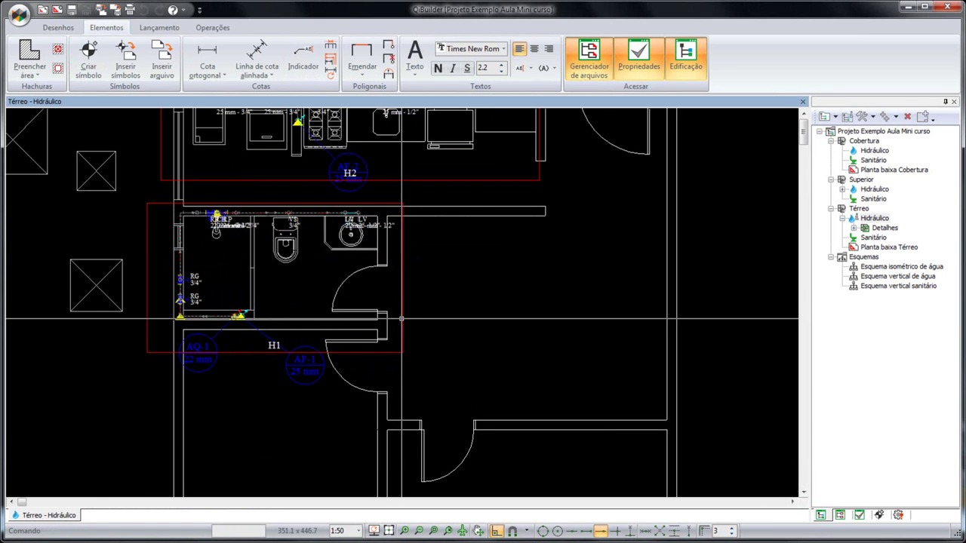
double_click(402, 319)
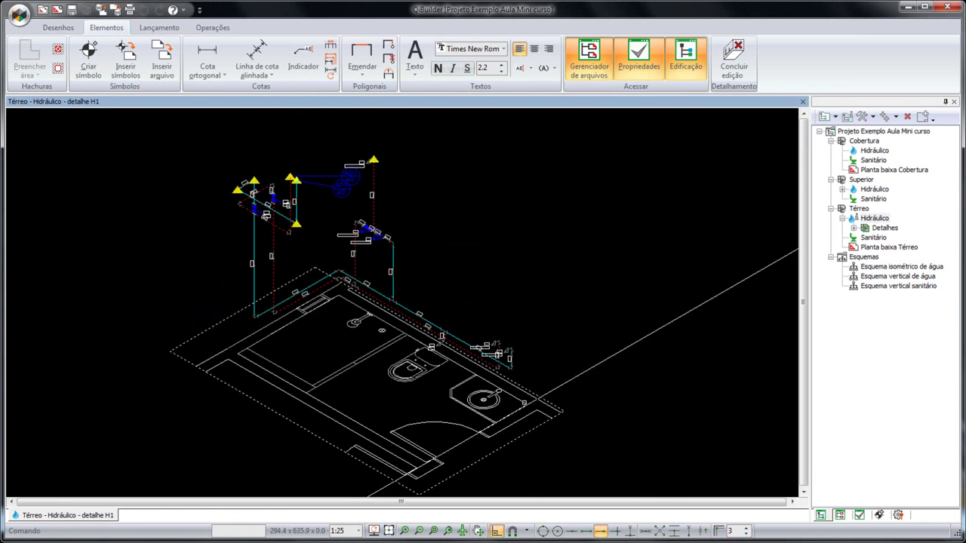
scroll(518, 420, down, 1)
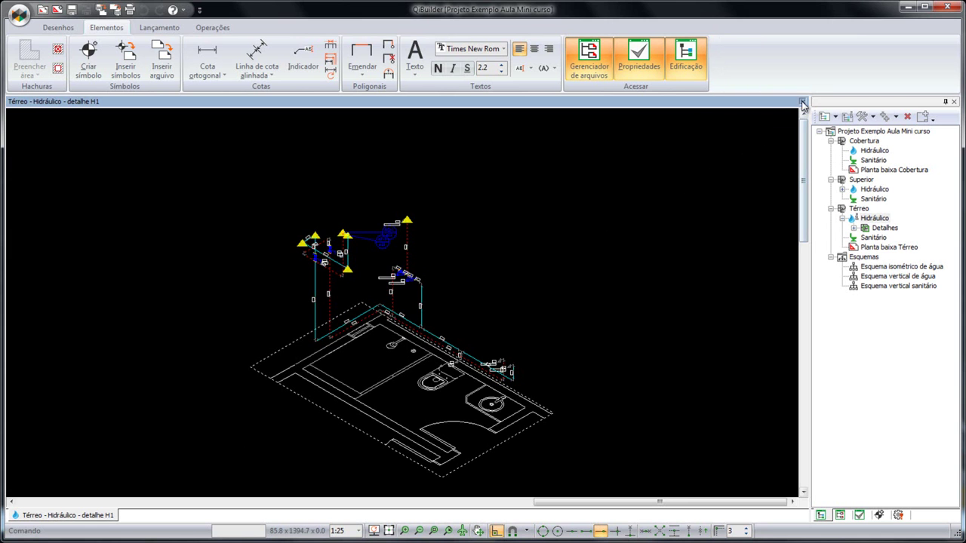
click(734, 61)
- Open the Superior Hidráulico drawing, examine the column connections in its bathroom detail H1, and close the detail
double_click(875, 190)
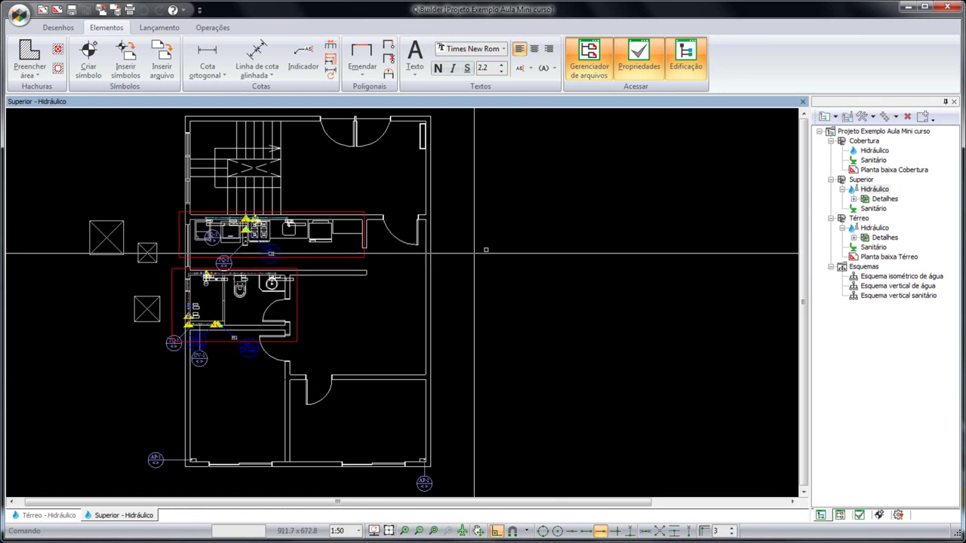
scroll(454, 259, down, 1)
middle_drag(419, 315, 467, 302)
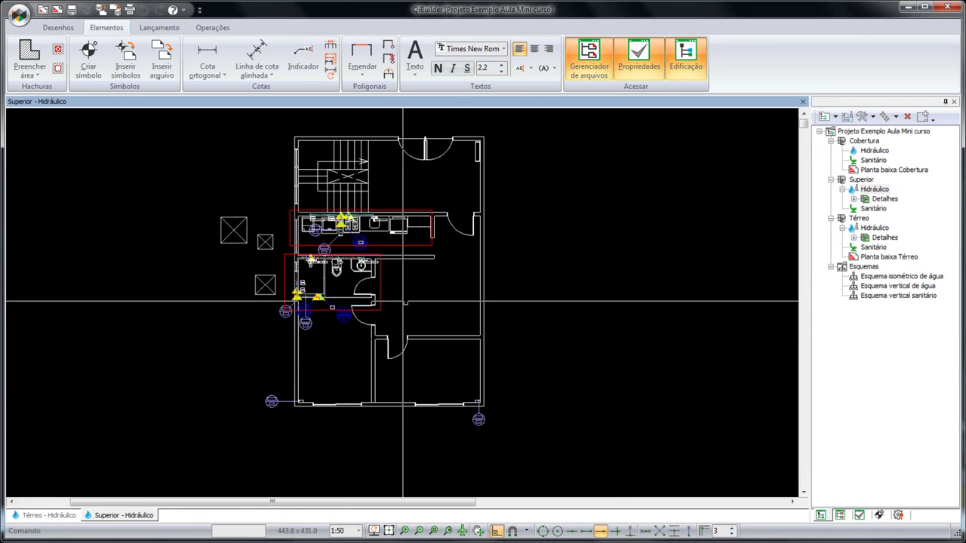
double_click(381, 292)
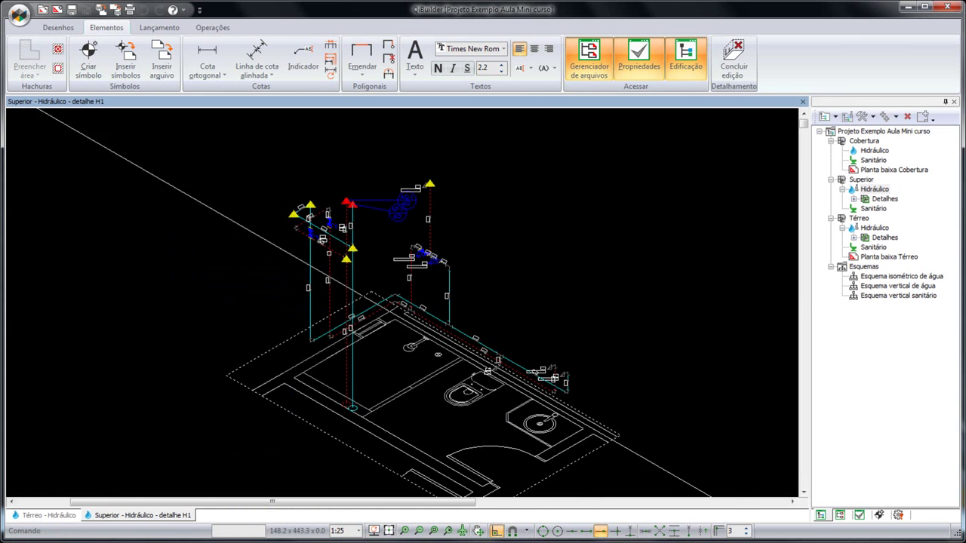
click(803, 102)
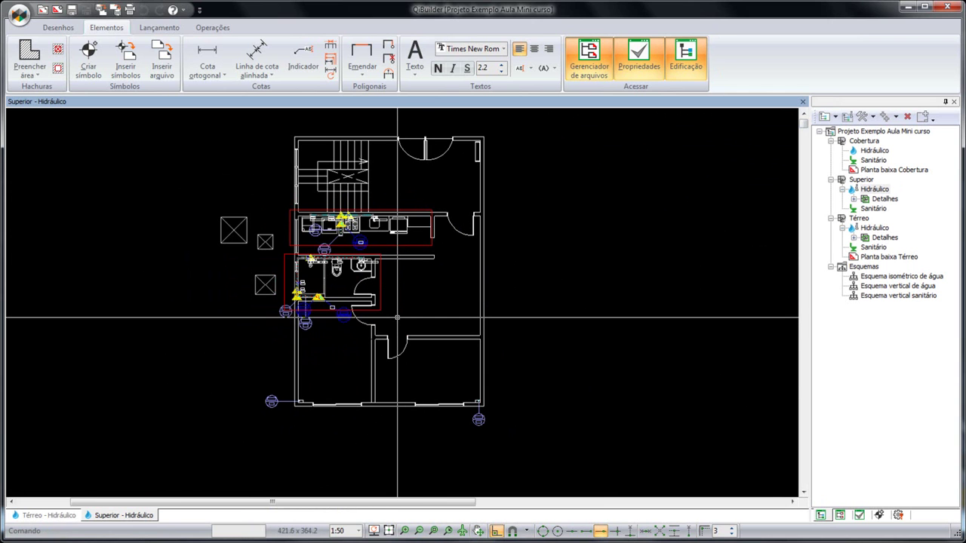
- Copy the upper floor's water columns AF-1, AQ-1 and AF-2 to the Cobertura floor
scroll(400, 317, up, 3)
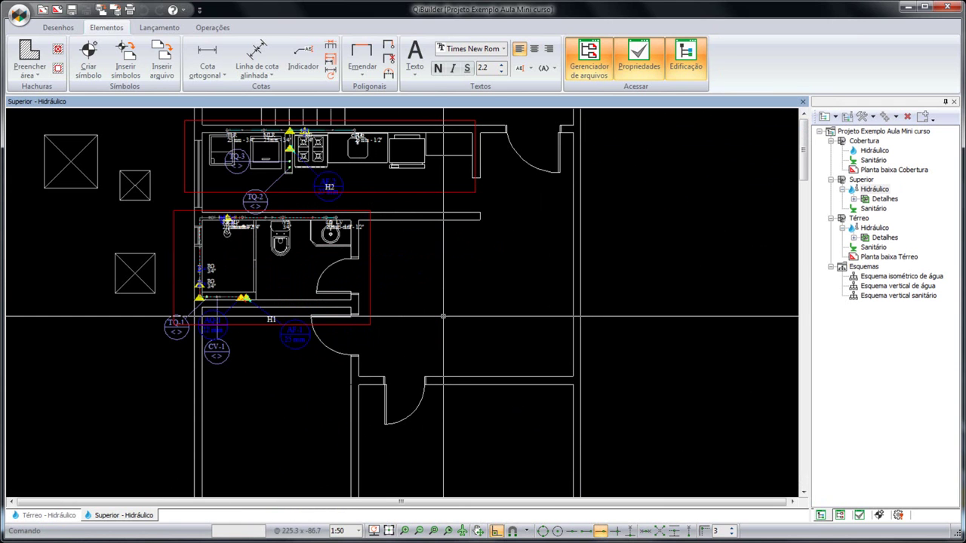
click(159, 28)
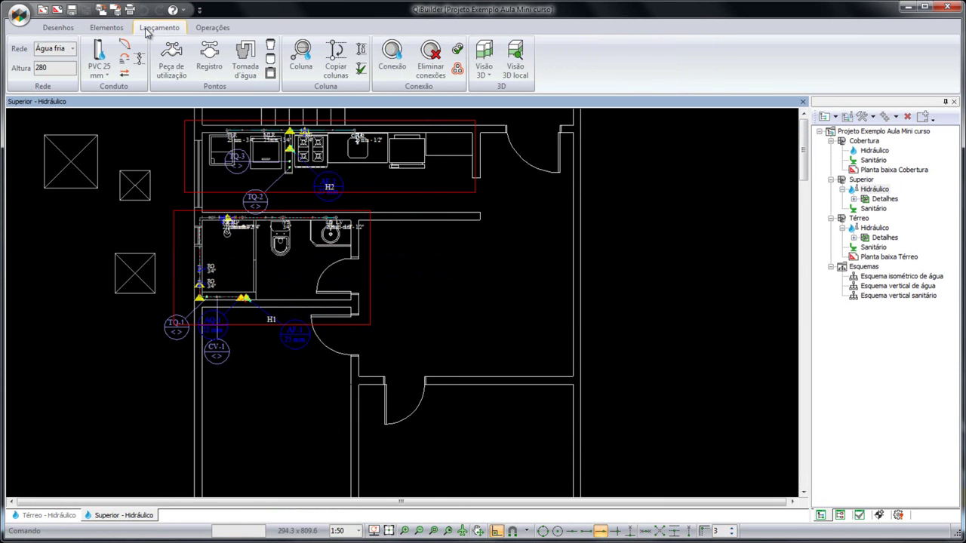
click(337, 59)
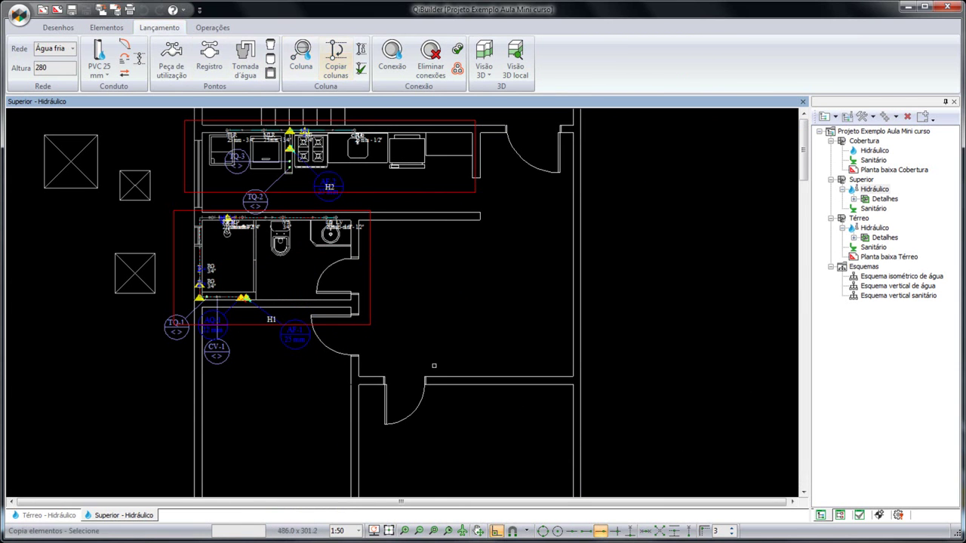
click(192, 122)
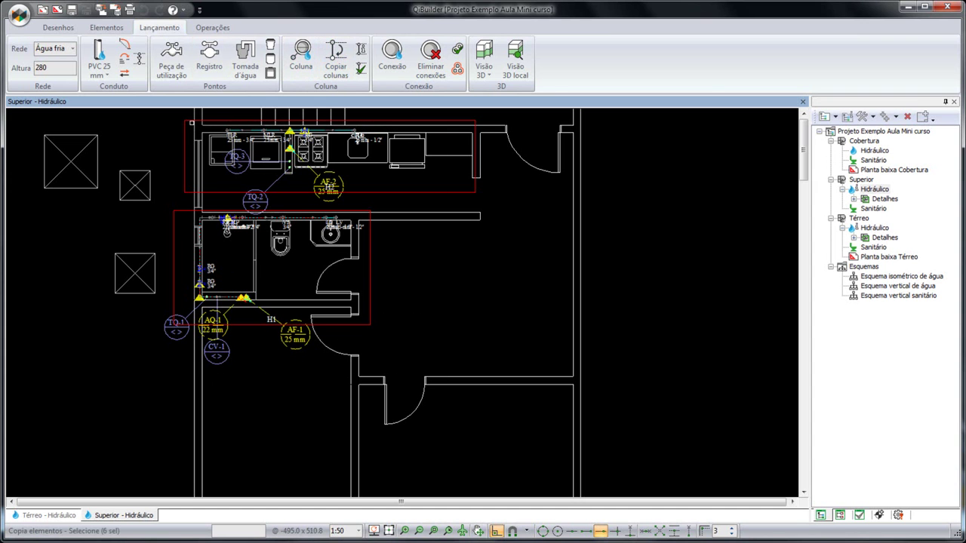
right_click(192, 125)
click(432, 227)
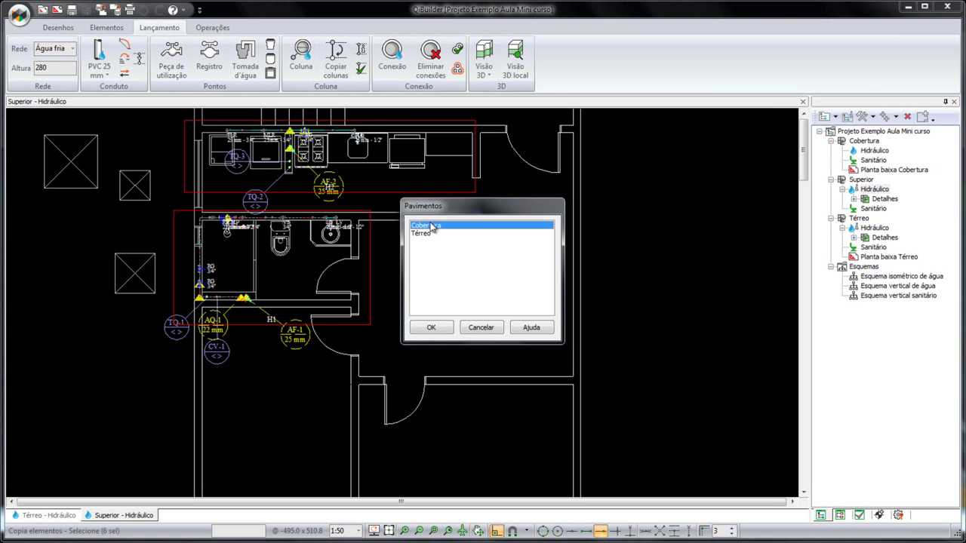
click(432, 328)
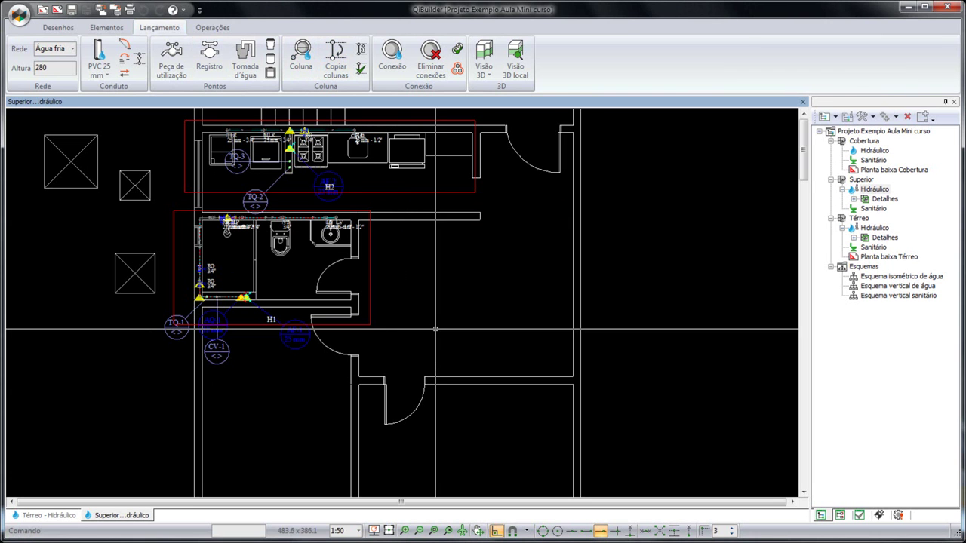
- Check the copied columns in the Cobertura Hidráulico drawing, close it and bring up the Térreo Hidráulico plan
double_click(868, 150)
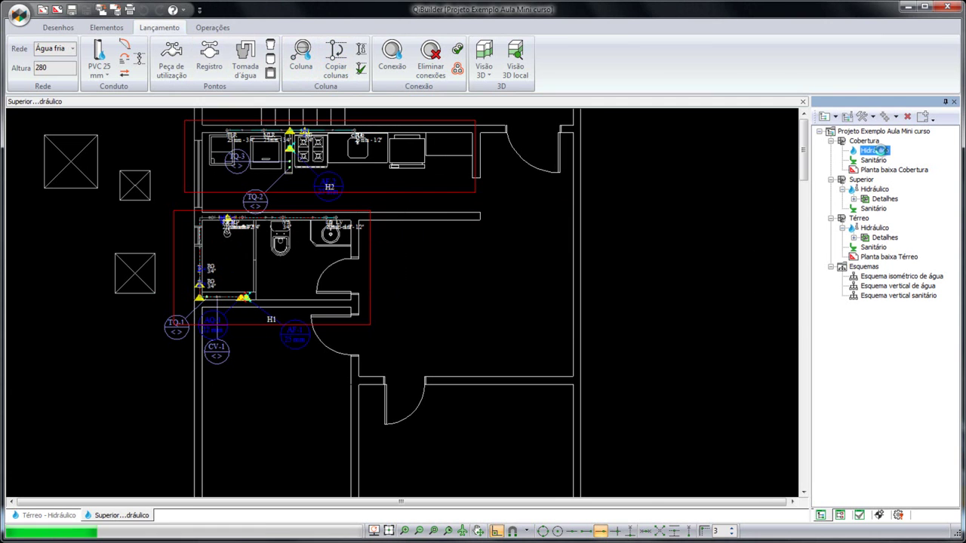
scroll(269, 319, down, 2)
scroll(252, 278, up, 4)
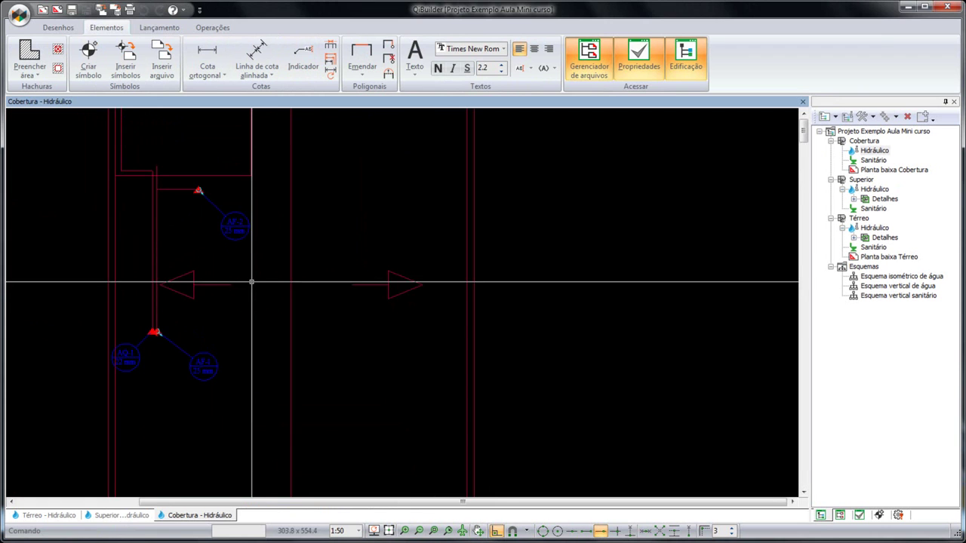
click(803, 102)
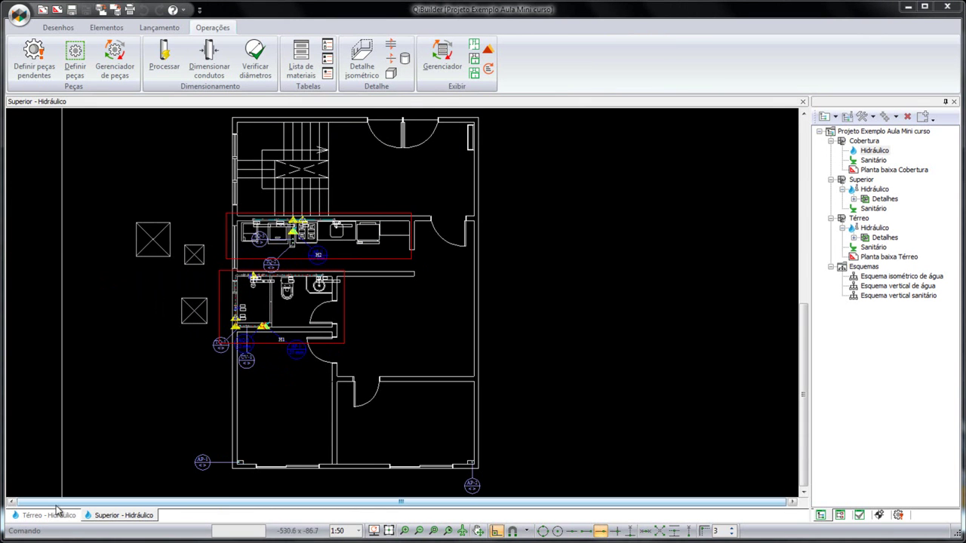
click(34, 517)
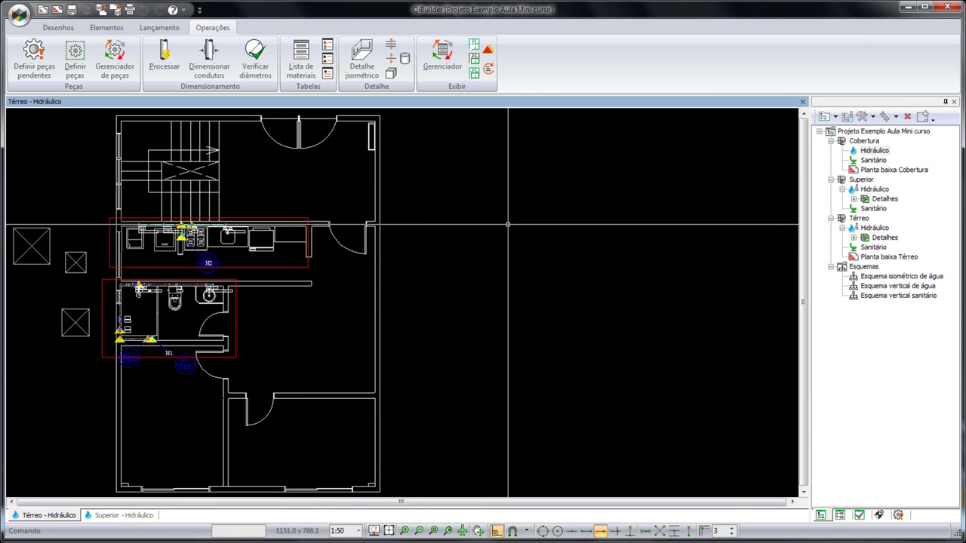
scroll(452, 289, down, 3)
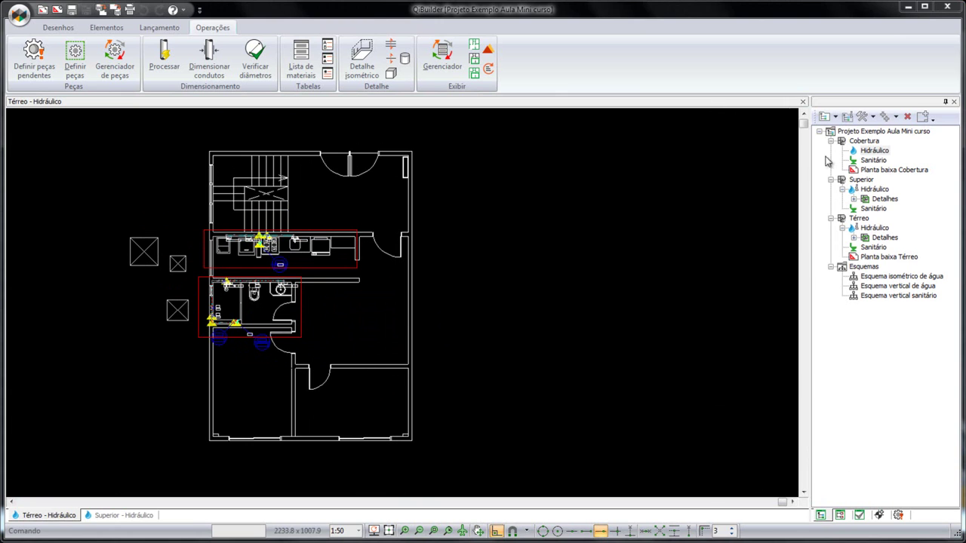
- Open the project Exemplo diferentes and its Pavimento Hidráulico drawing
click(835, 117)
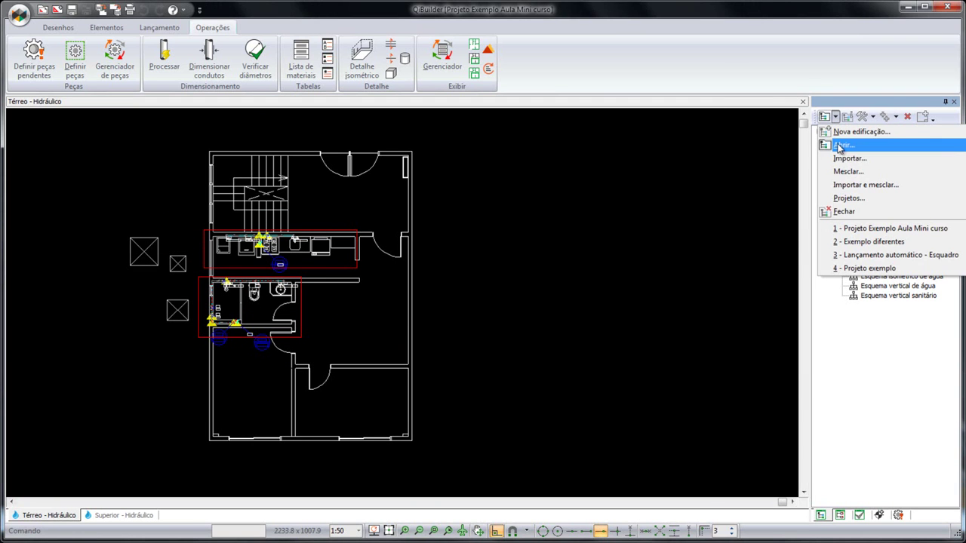
click(870, 243)
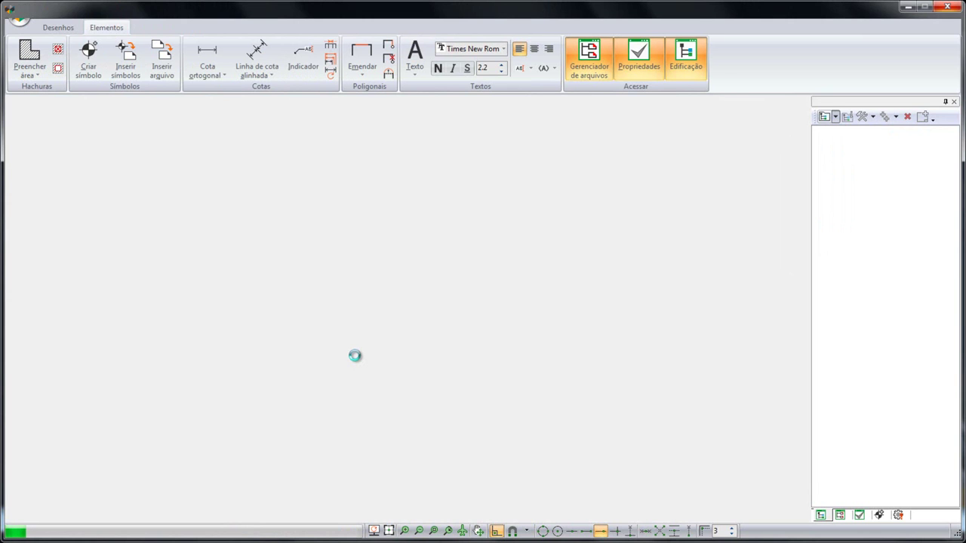
click(821, 516)
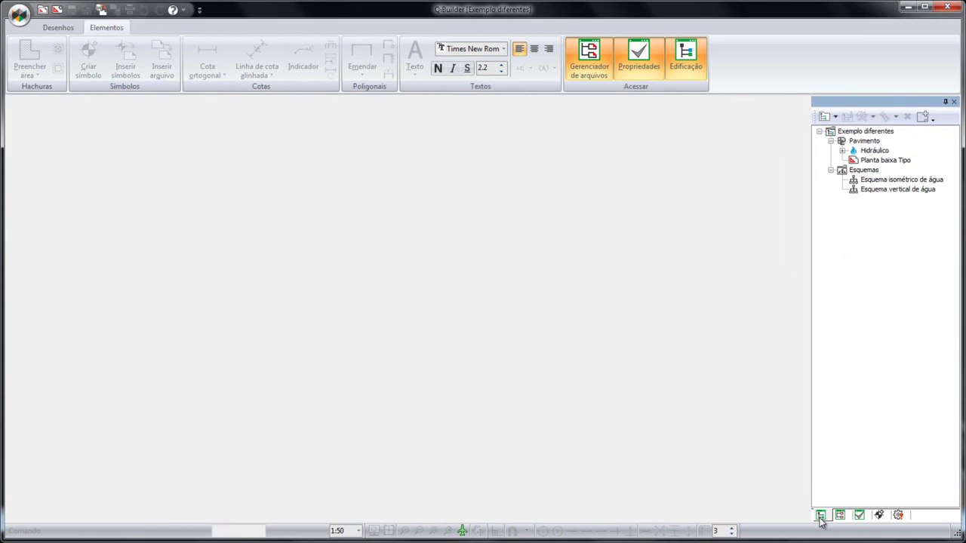
double_click(874, 151)
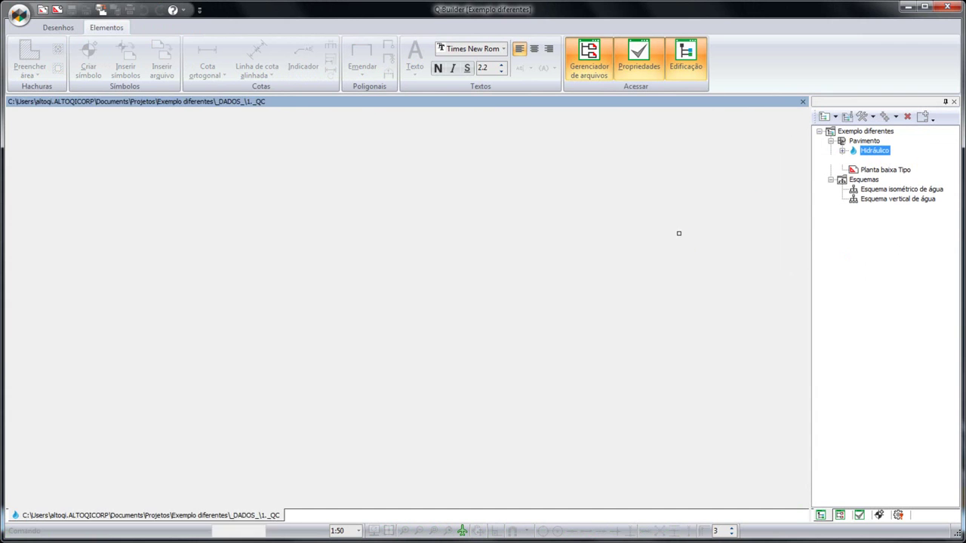
- Open isometric detail H2 of the long bathroom with the row of six toilets
scroll(556, 336, up, 1)
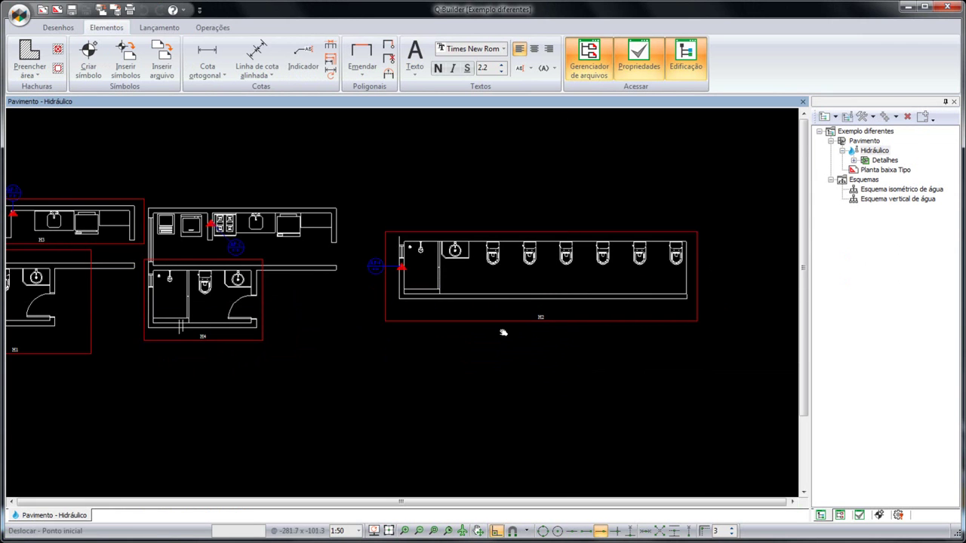
scroll(539, 317, up, 3)
middle_drag(376, 343, 340, 350)
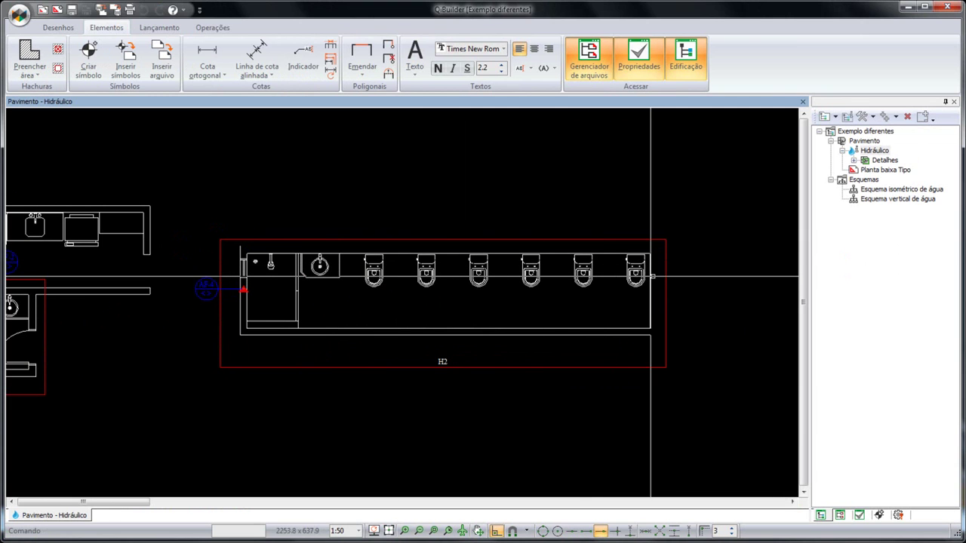
double_click(403, 366)
scroll(279, 324, up, 3)
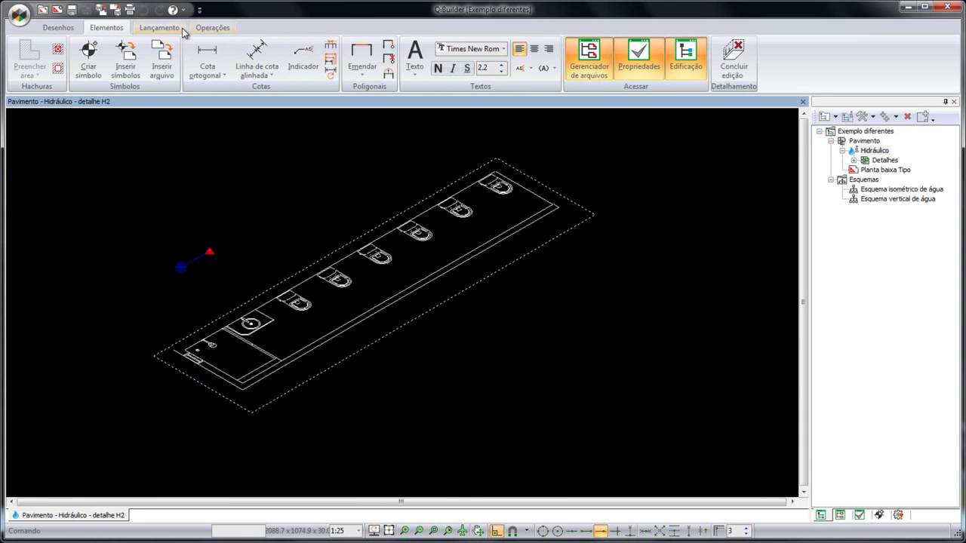
- Set the cold-water piping to PVC rígido soldável and choose the BWC scheme LV(60cm) + VS(cx)(15cm) + RGC AF
click(159, 27)
click(588, 45)
click(588, 46)
click(586, 58)
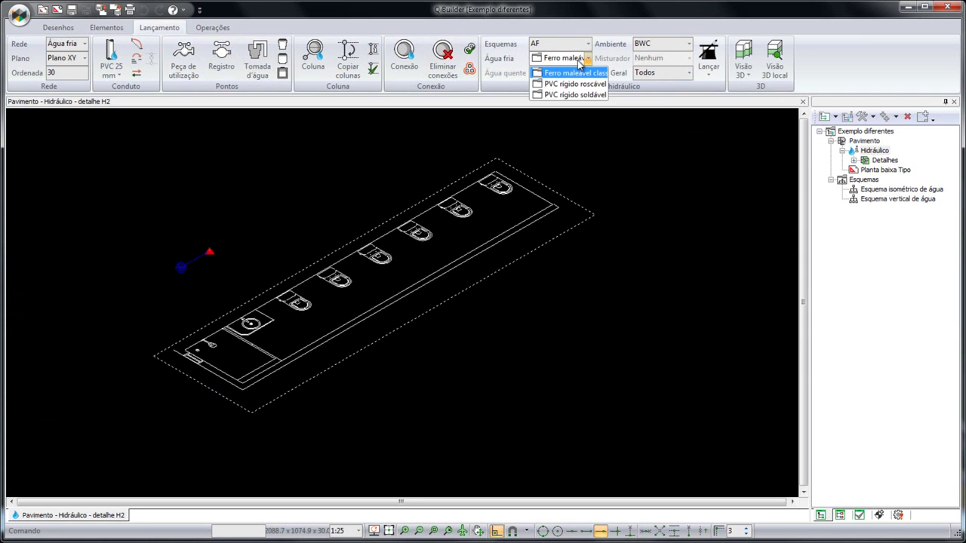
click(575, 95)
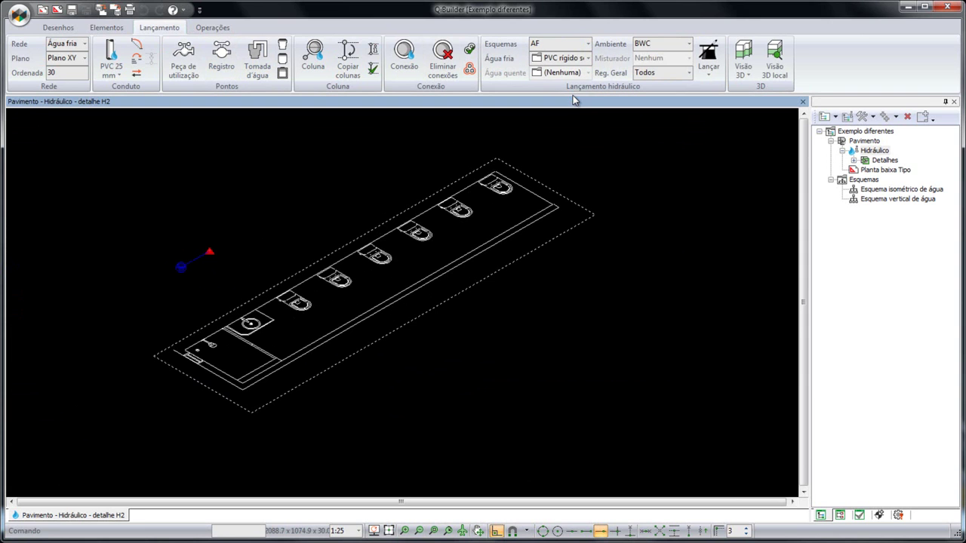
click(705, 74)
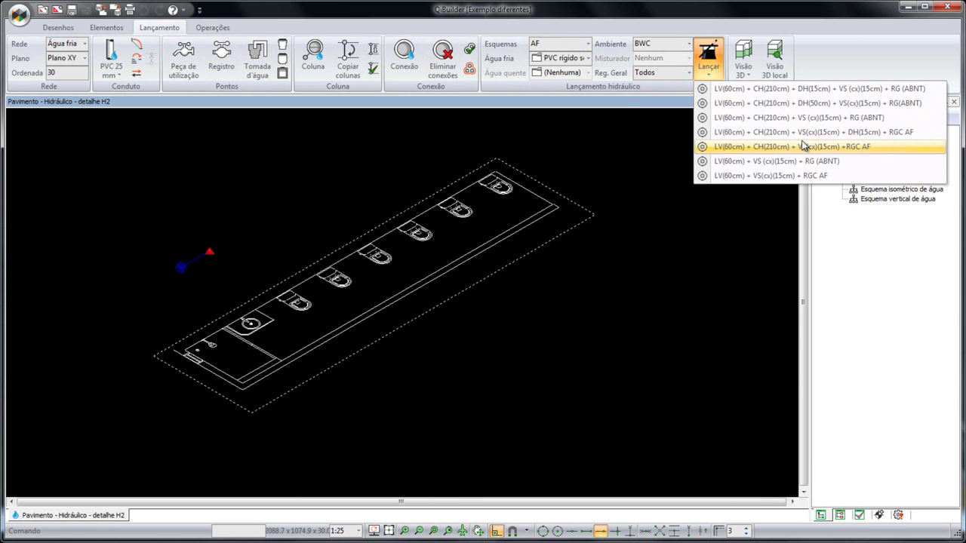
click(794, 176)
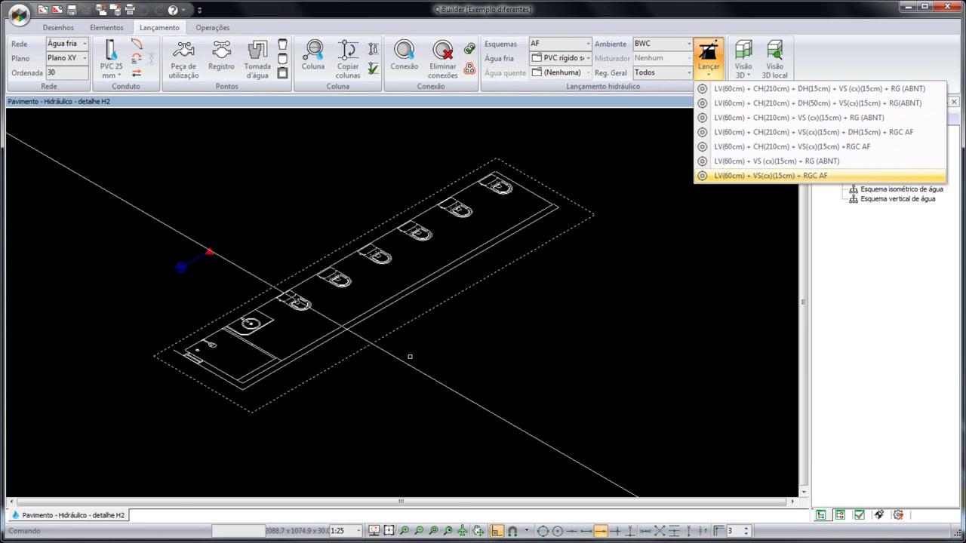
- Open the register's launch schemes and expand the Hidráulico AF group
click(237, 282)
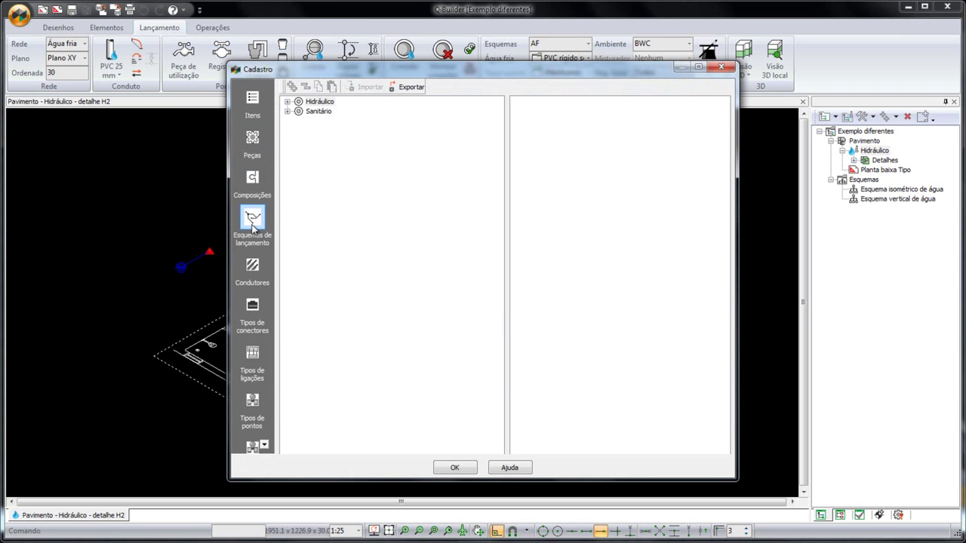
click(288, 102)
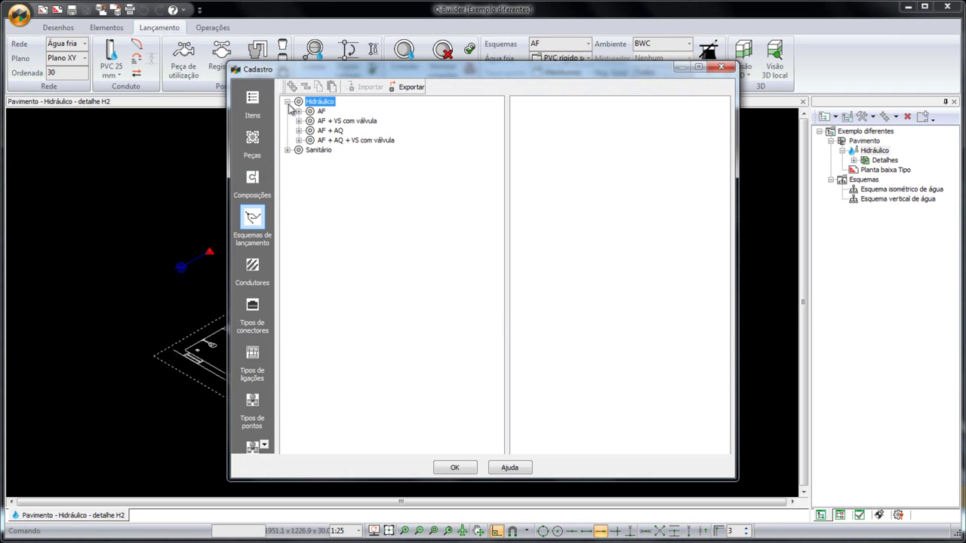
click(299, 112)
drag(359, 71, 393, 70)
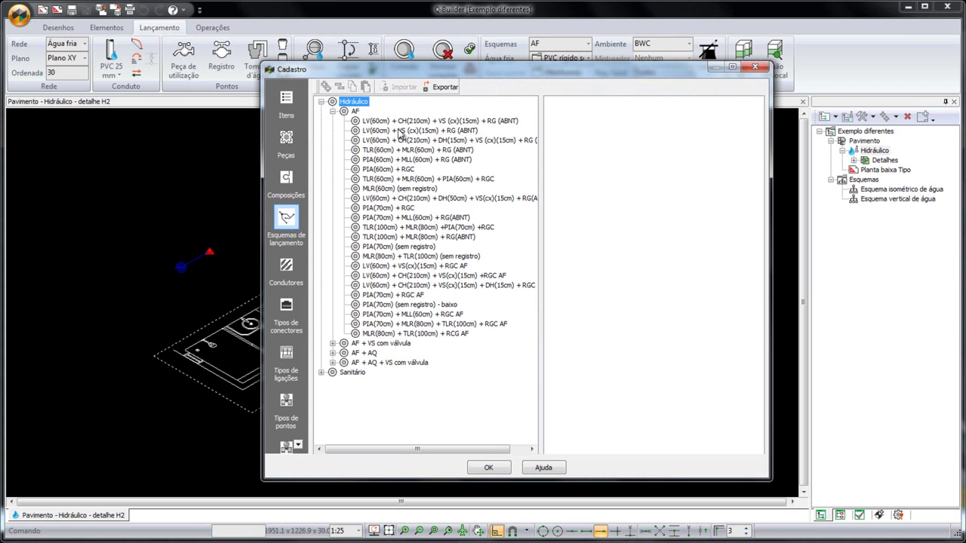
- Duplicate the AF scheme LV(60cm) + CH(210cm) + VS (cx)(15cm) + RG (ABNT) and set its coupled-tank toilet component to 6 repetitions
click(372, 123)
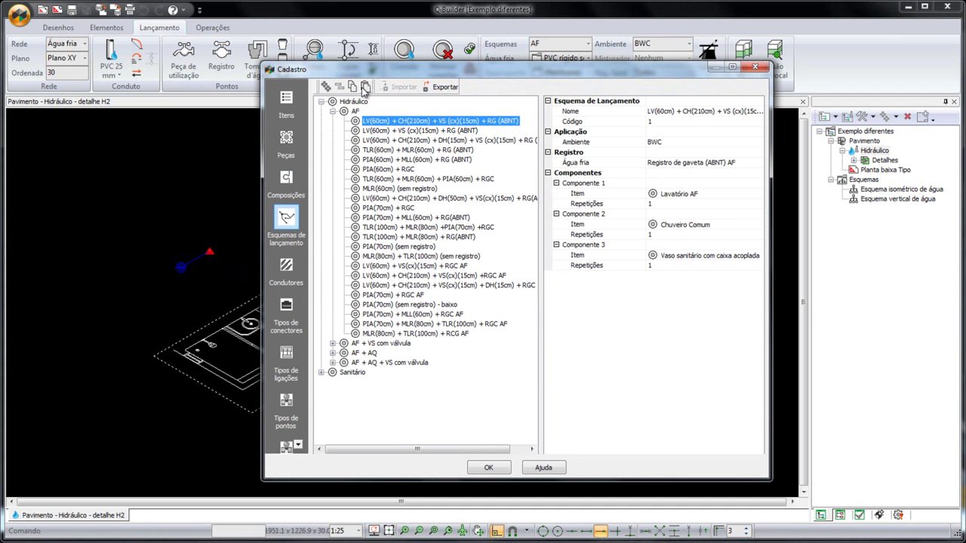
click(365, 88)
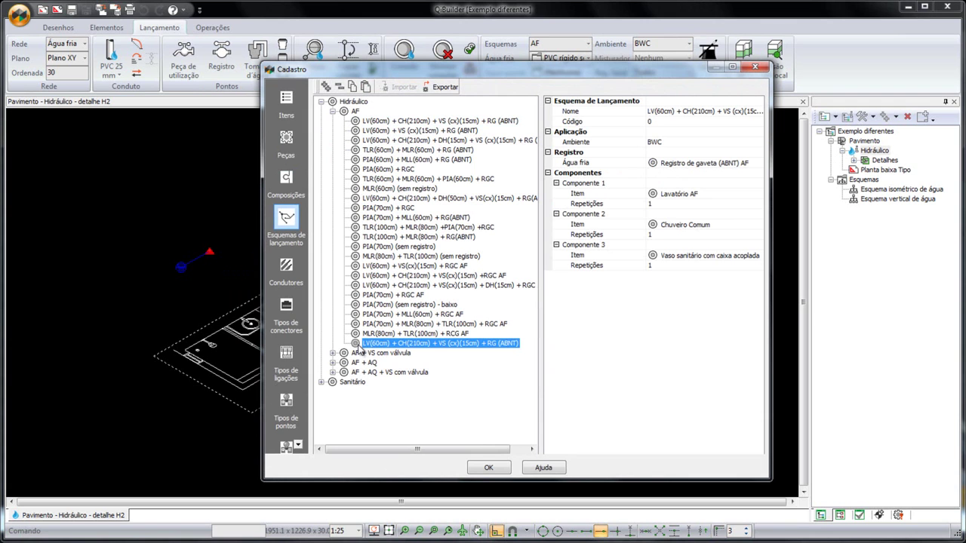
click(661, 265)
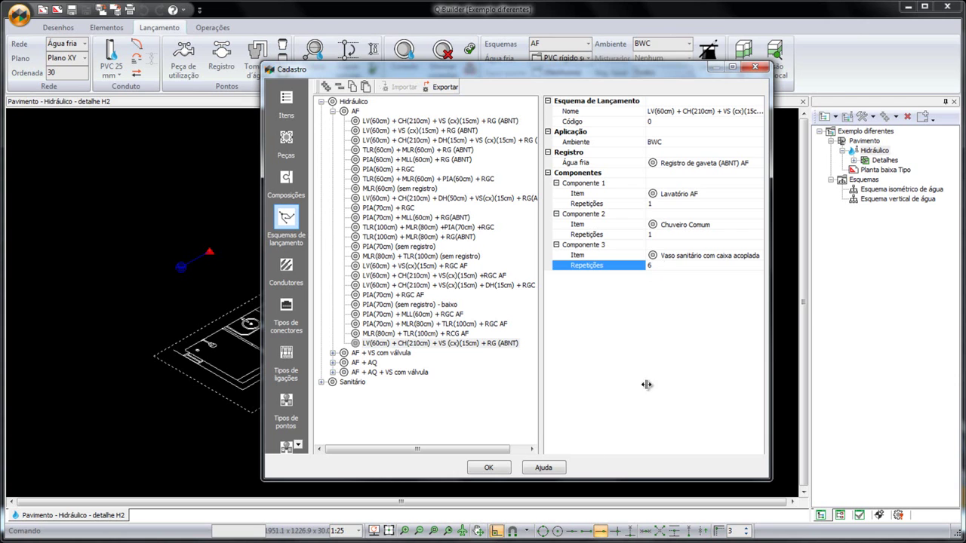
click(489, 468)
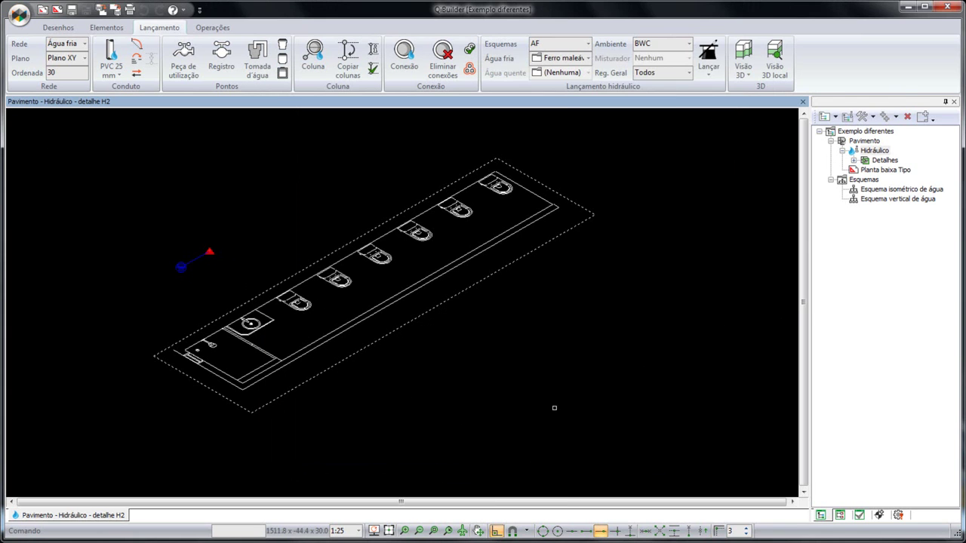
- Launch the duplicated LV + CH + VS scheme in detail H2, tracing its perimeter along the shower and fixture walls with an outward offset
click(708, 55)
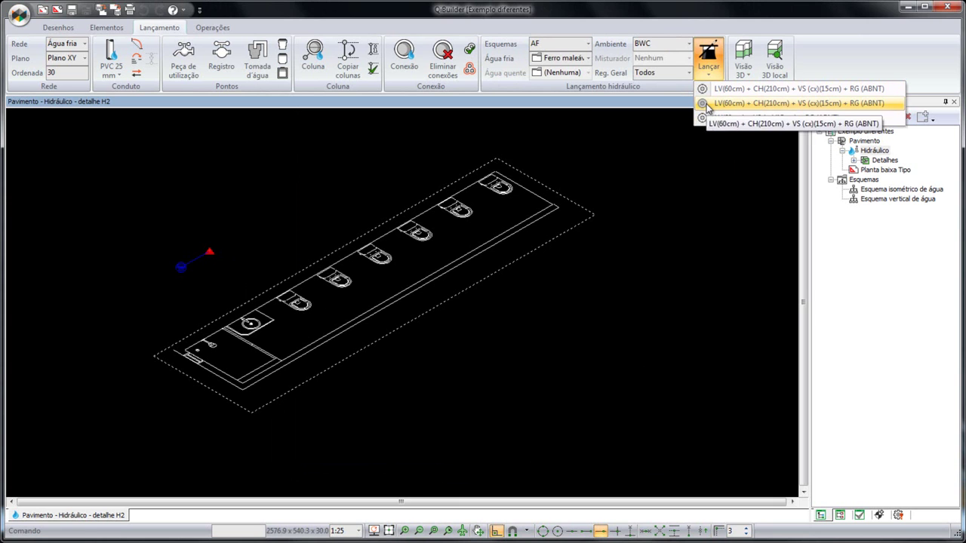
click(730, 108)
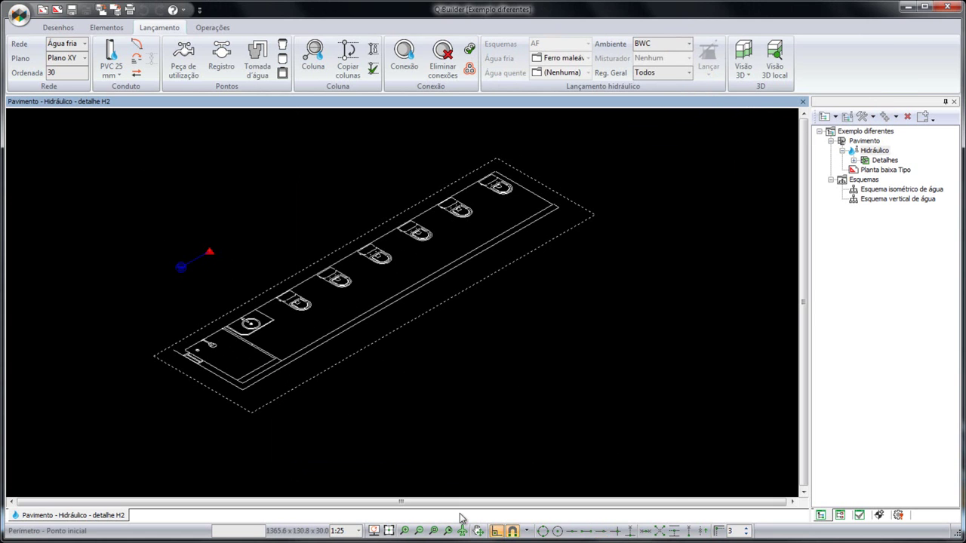
scroll(215, 369, up, 2)
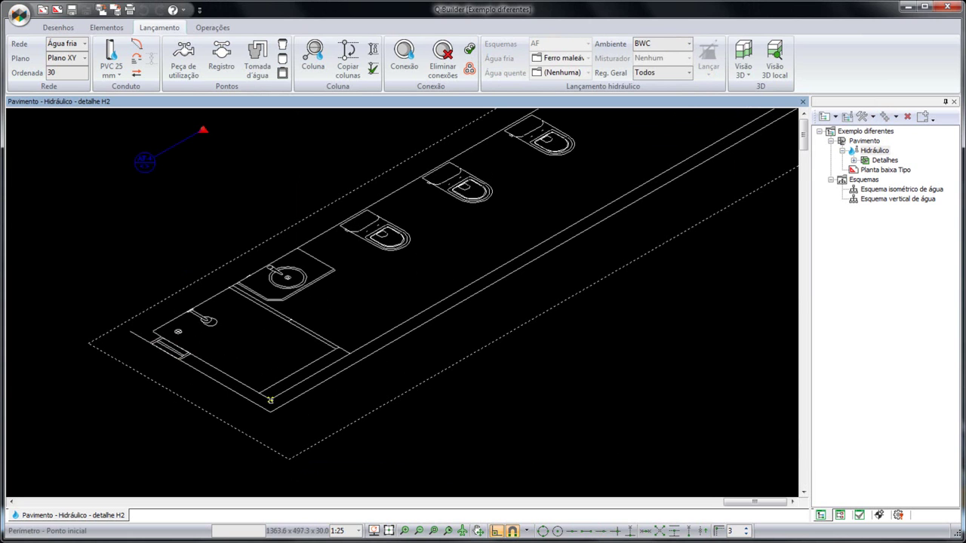
click(269, 399)
scroll(153, 331, down, 2)
click(446, 156)
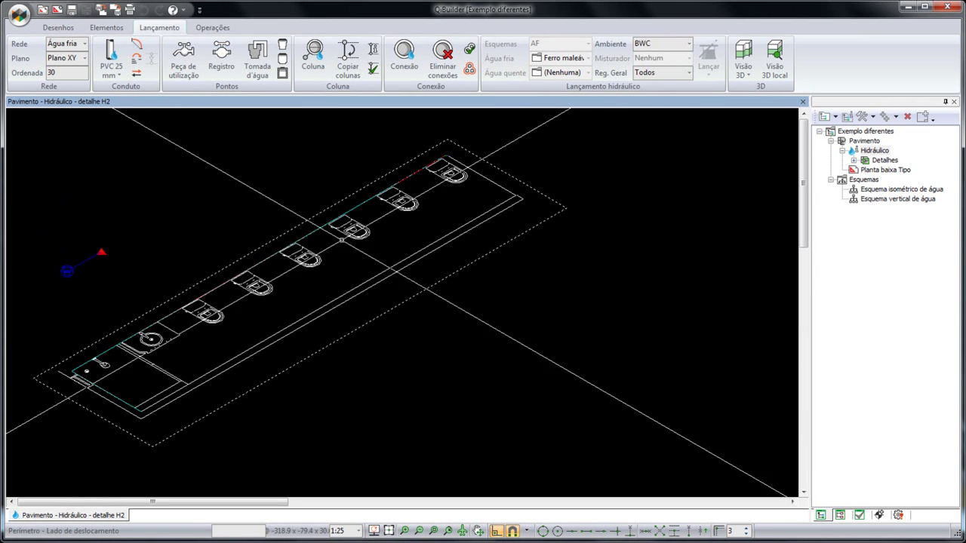
click(280, 224)
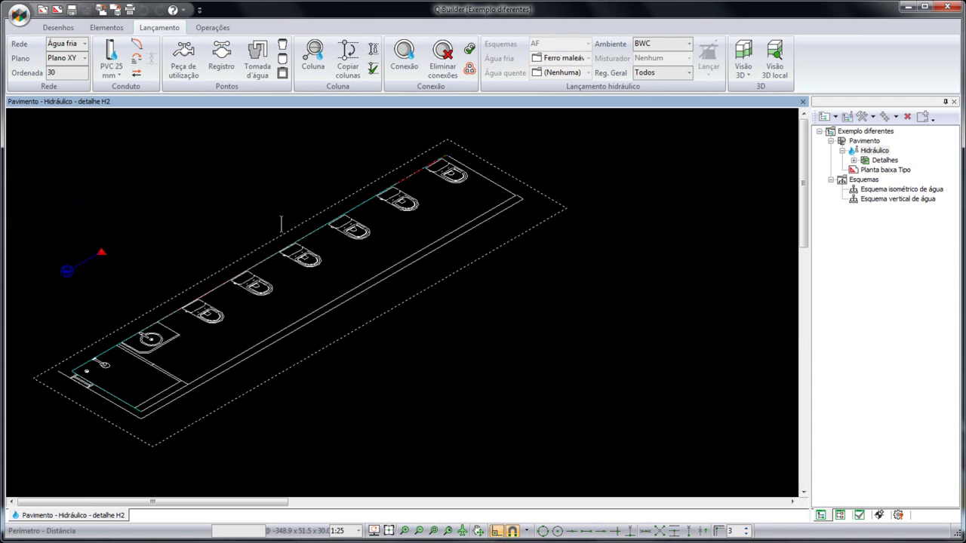
key(Return)
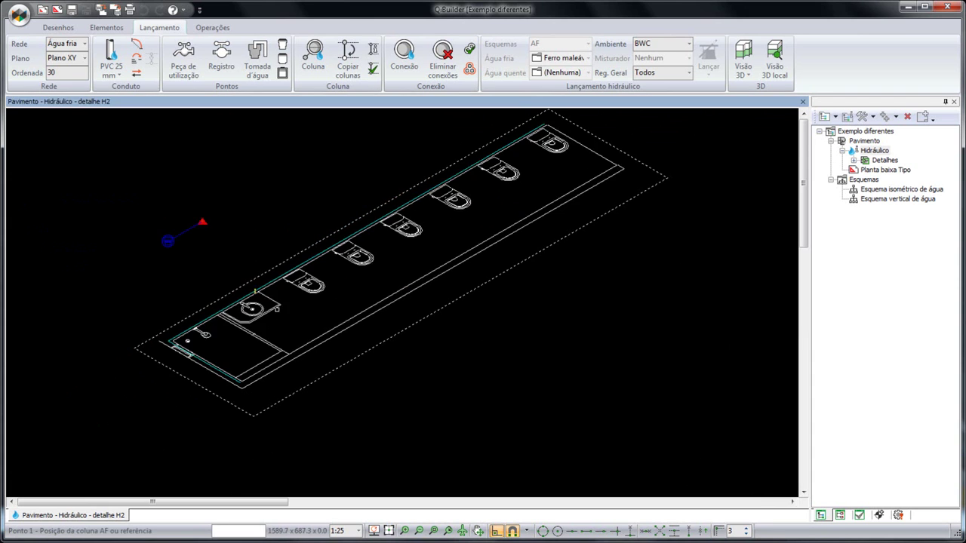
- Assign the scheme's column, cold-water valve, washbasin, shower and six toilet points along the traced wall of the long bathroom
scroll(245, 274, up, 2)
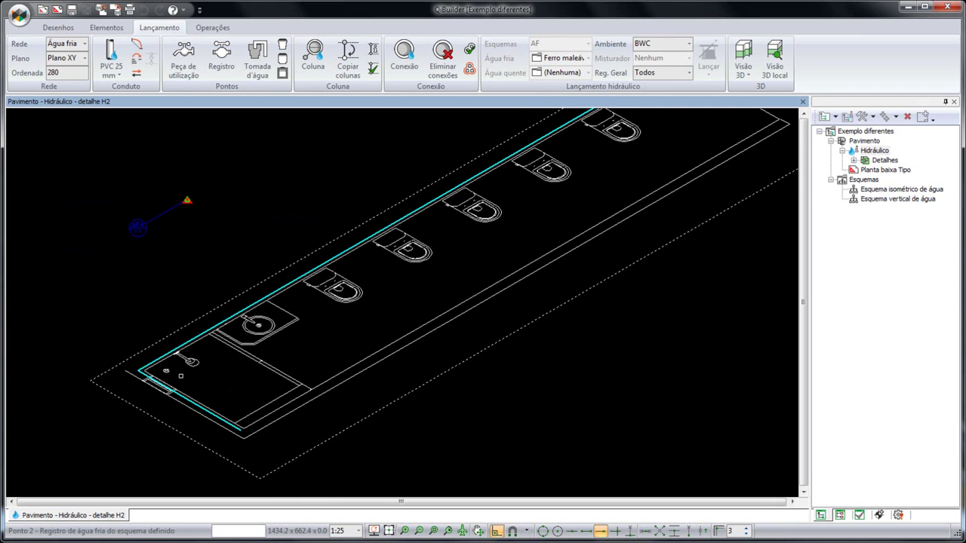
click(155, 362)
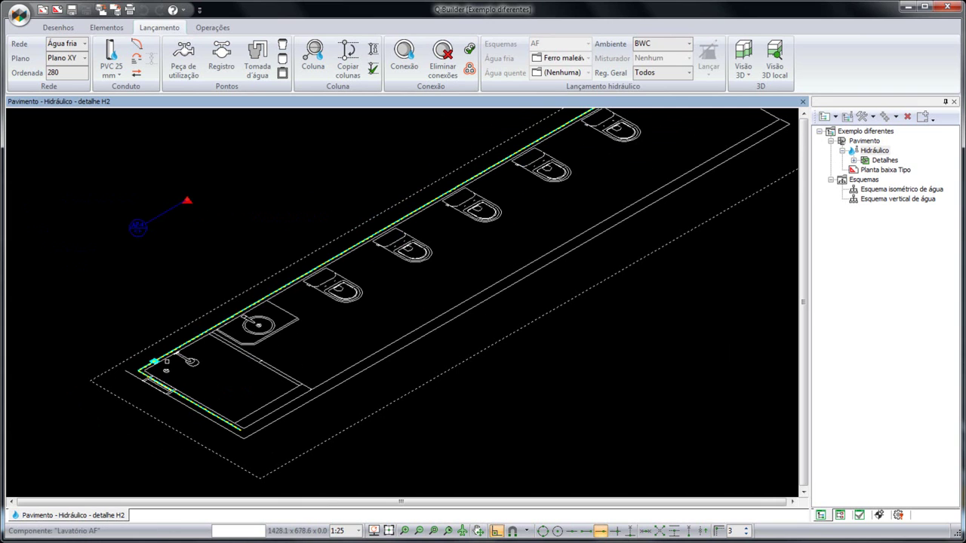
click(261, 324)
click(185, 355)
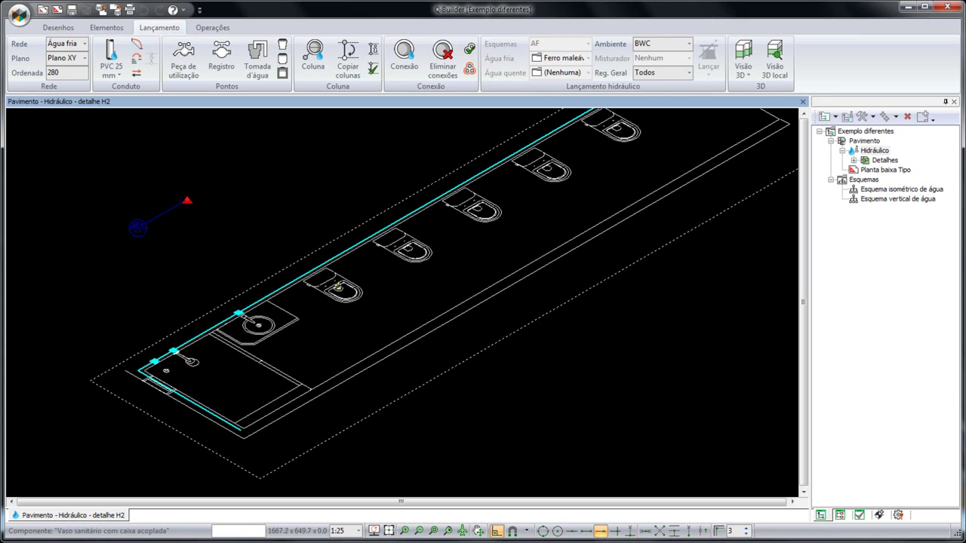
click(407, 250)
click(477, 204)
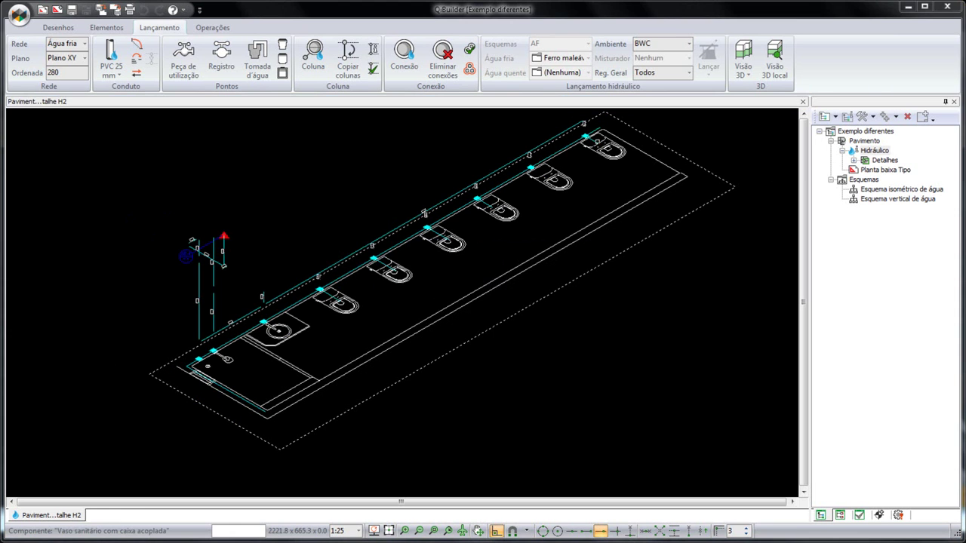
middle_drag(399, 237, 343, 257)
scroll(343, 257, up, 3)
scroll(308, 296, down, 2)
scroll(697, 259, down, 2)
scroll(642, 280, down, 1)
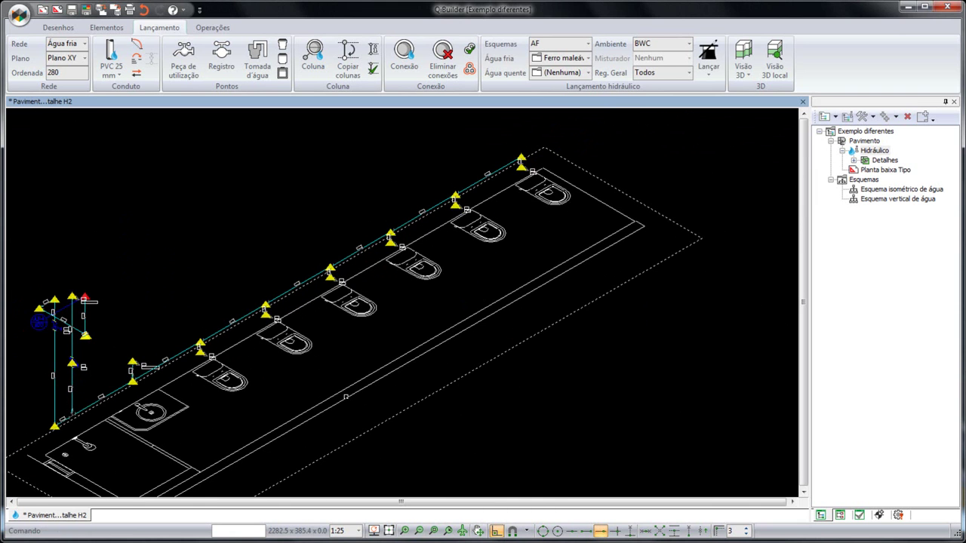
scroll(600, 329, up, 1)
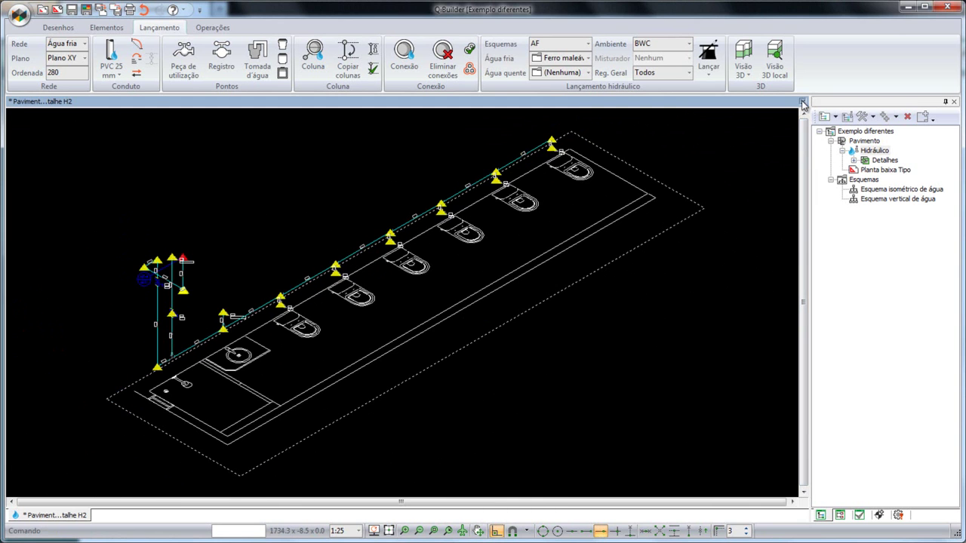
- Close detail H2 and open isometric detail H1 of the single-toilet bathroom from the Pavimento Hidráulico plan
click(803, 101)
middle_drag(400, 329, 608, 329)
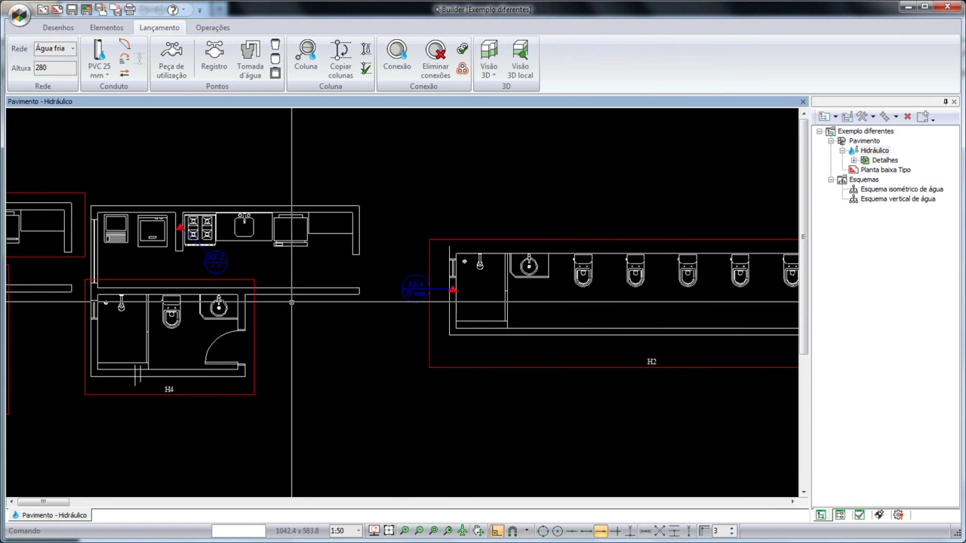
middle_drag(289, 320, 430, 320)
middle_drag(245, 354, 385, 340)
double_click(231, 400)
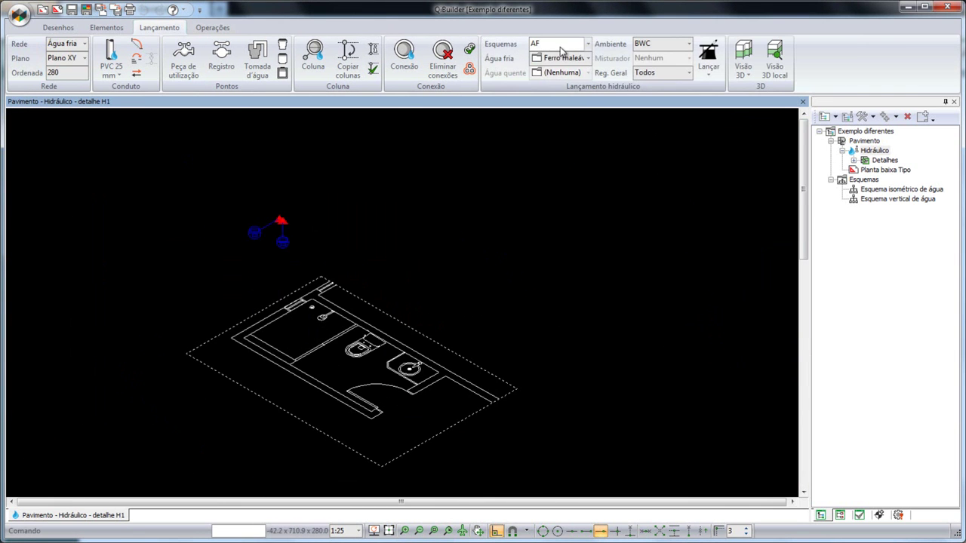
- Set the launch options to AF + AQ schemes, PVC rígido soldável cold water, CPVC Aquatherm hot water and Monocomando mixer
click(562, 44)
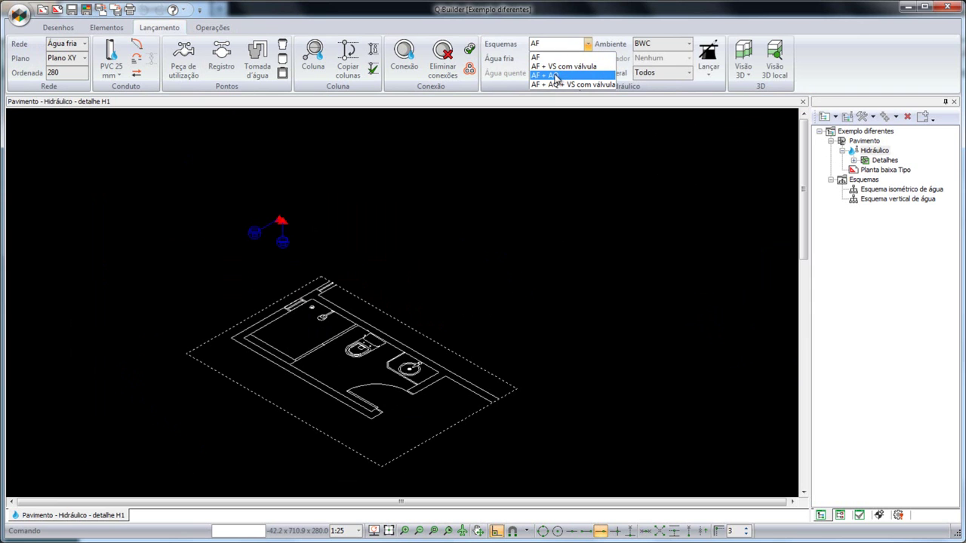
click(556, 76)
click(586, 58)
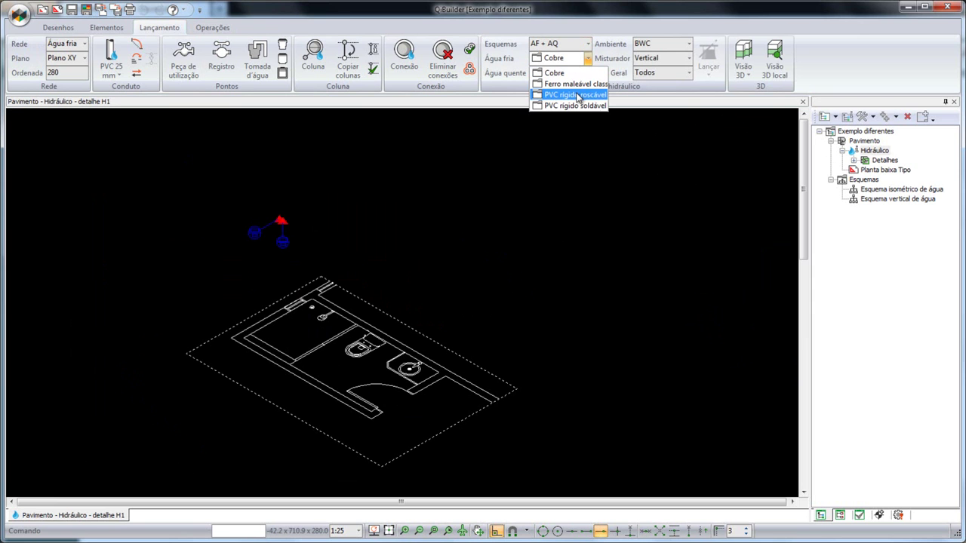
click(579, 96)
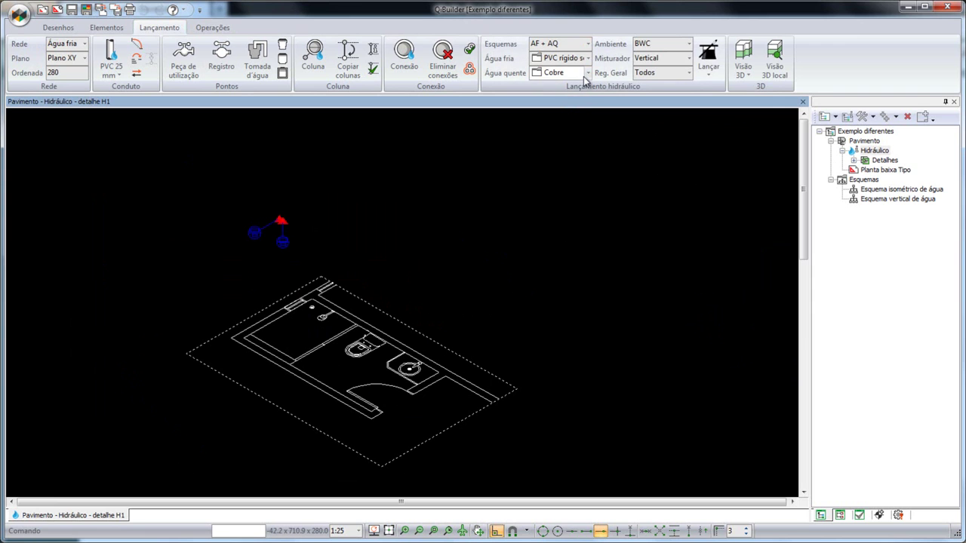
click(582, 73)
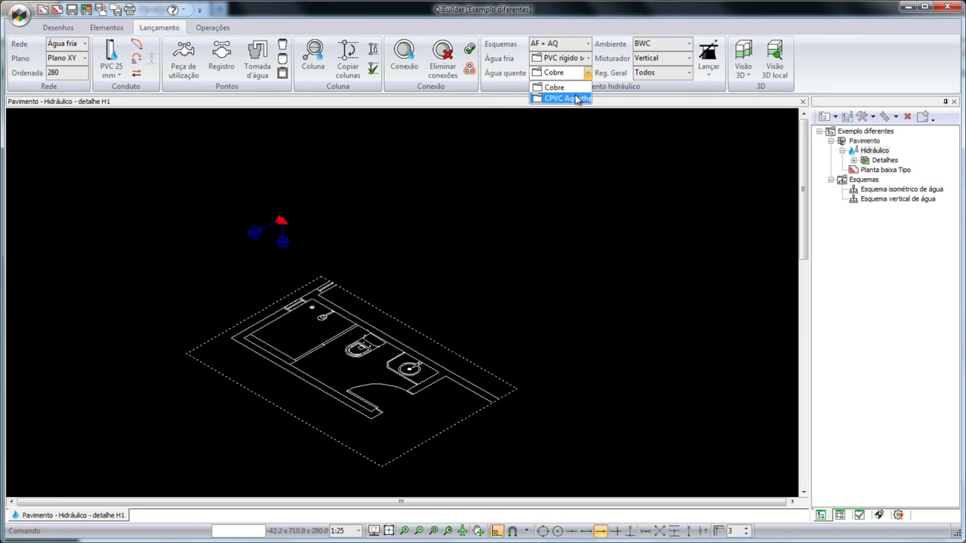
click(562, 96)
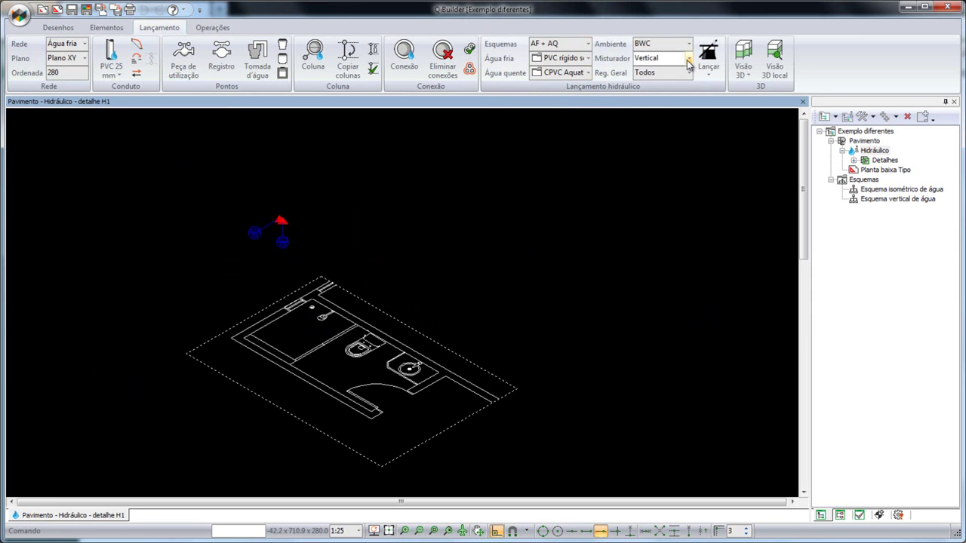
click(688, 59)
click(679, 90)
- Launch the scheme LV(60cm) + CH mono(210cm) + VS(cx)(15cm) + RGC AF + RGC AQ, tracing an outward-offset perimeter along the bathroom's fixture and shower walls
click(706, 74)
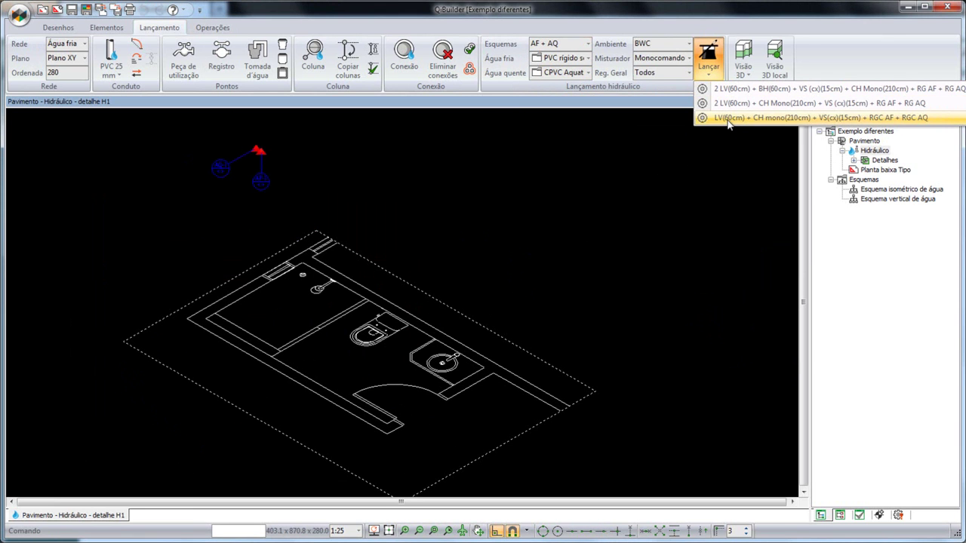
click(827, 119)
click(483, 367)
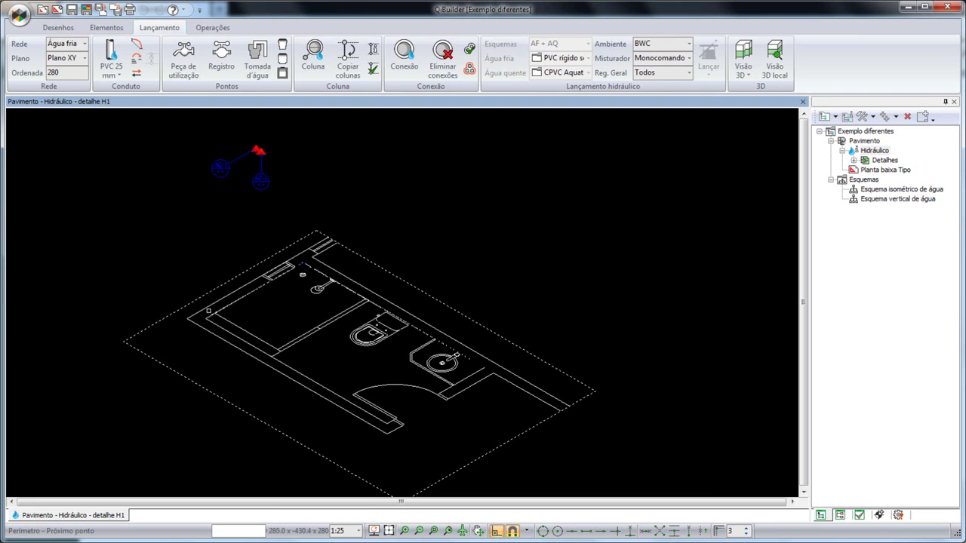
click(207, 318)
right_click(272, 356)
click(198, 262)
key(Return)
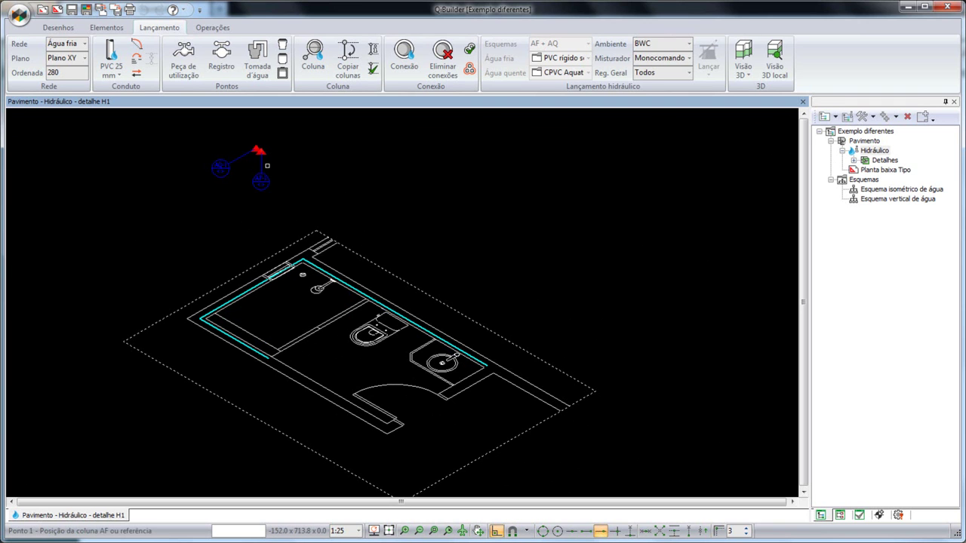
- Assign the cold and hot water columns, both valves, washbasin, single-lever shower and toilet points of the scheme in detail H1
click(259, 151)
click(257, 149)
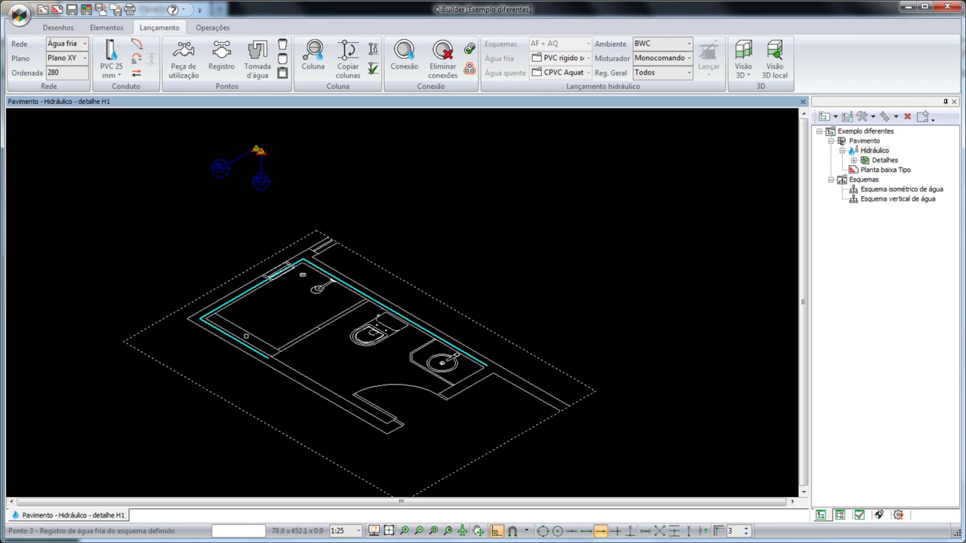
click(244, 294)
click(227, 303)
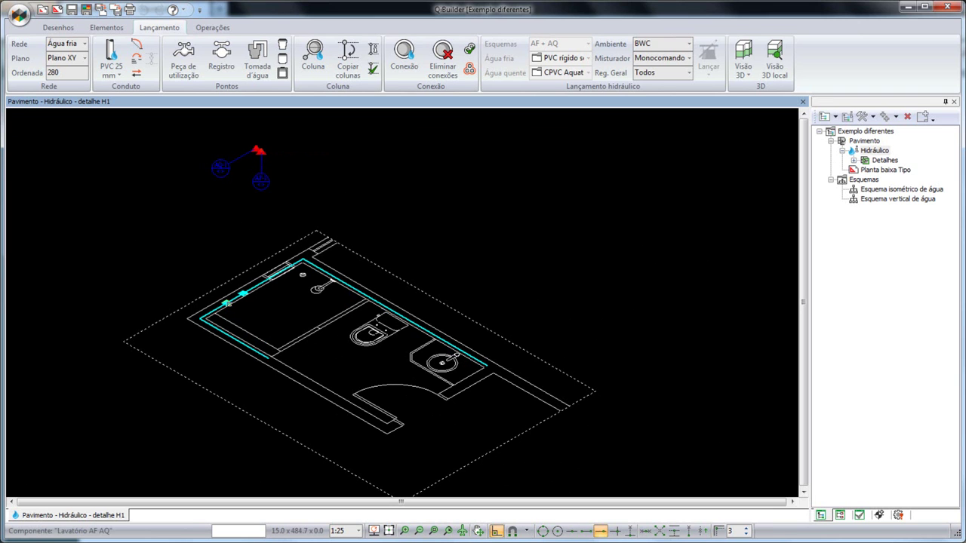
click(455, 352)
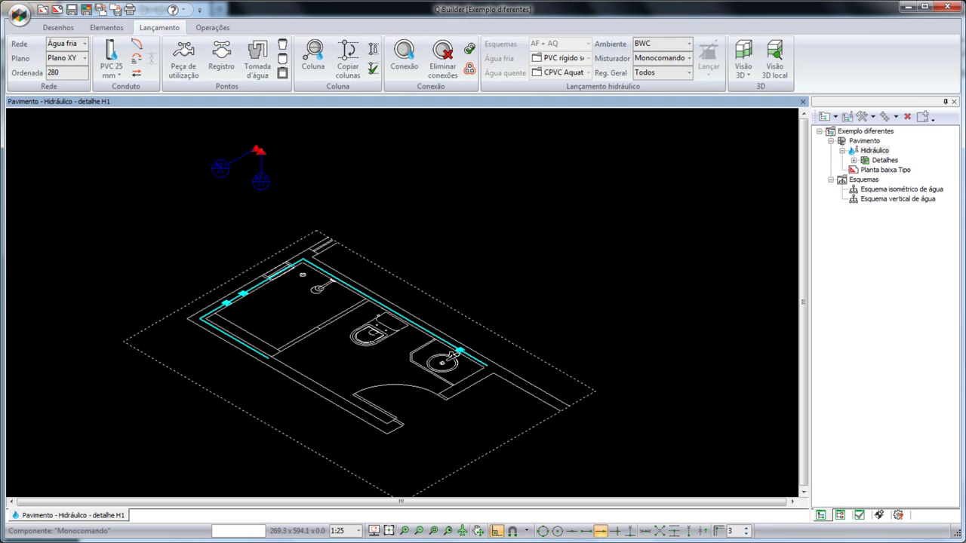
click(330, 275)
click(397, 313)
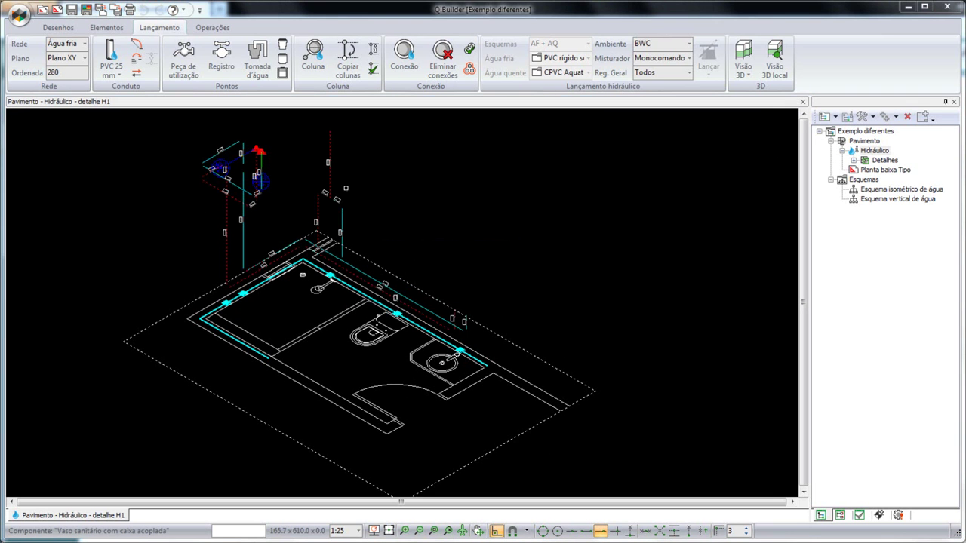
scroll(330, 188, up, 2)
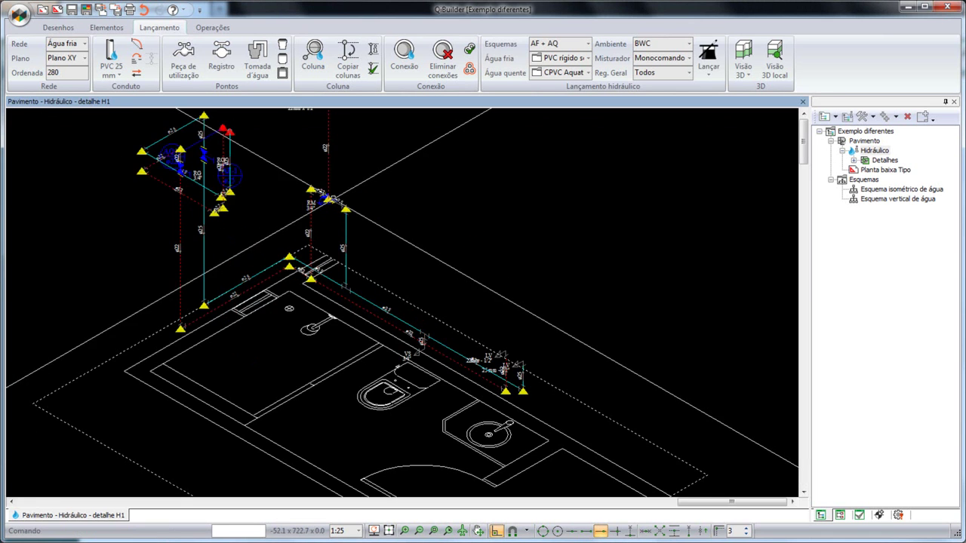
scroll(317, 196, up, 2)
scroll(504, 230, down, 5)
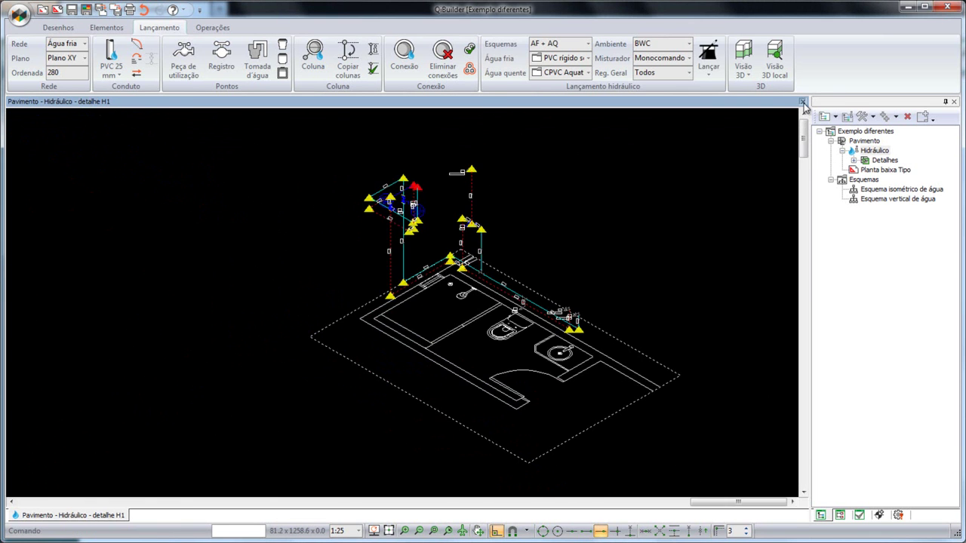
- Return to the Pavimento Hidráulico plan and open isometric detail H3 of the kitchen and service area
double_click(874, 150)
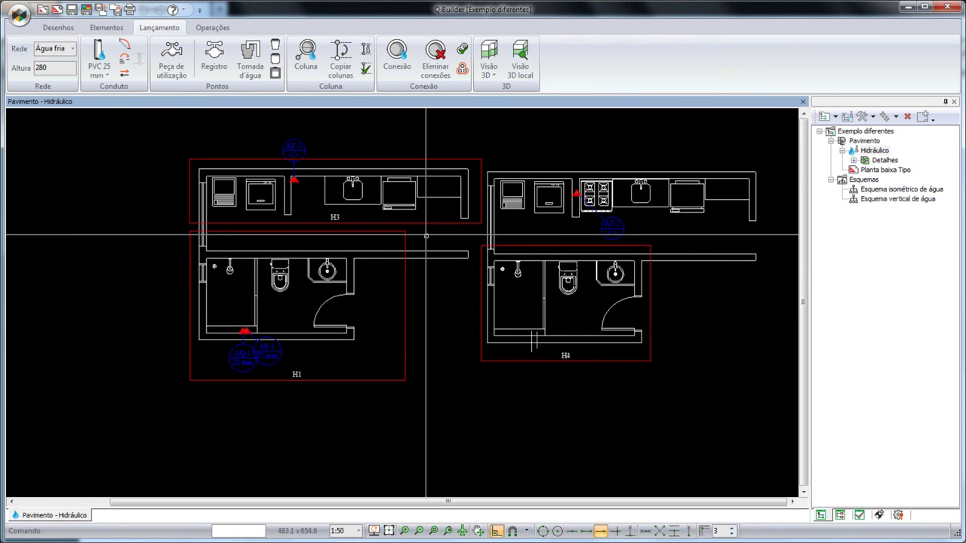
double_click(410, 194)
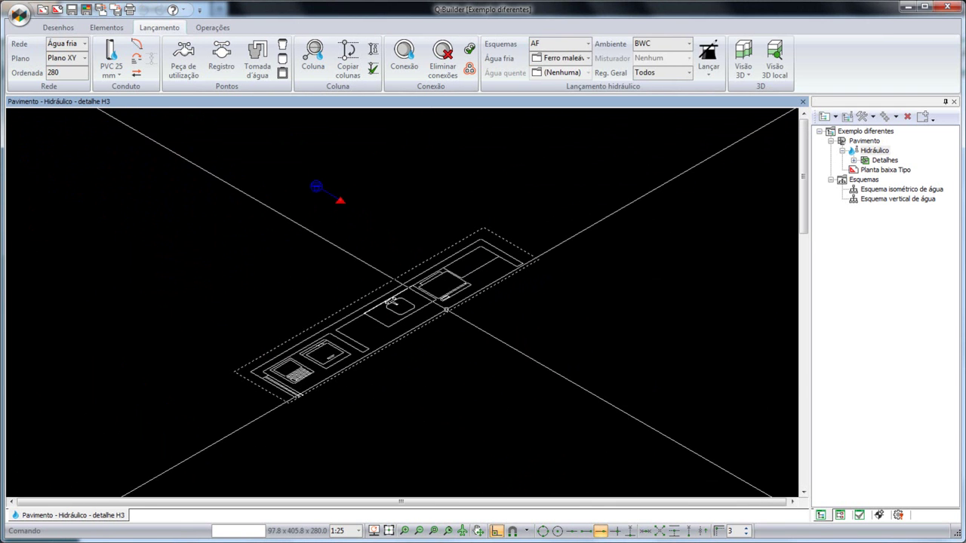
scroll(447, 311, up, 2)
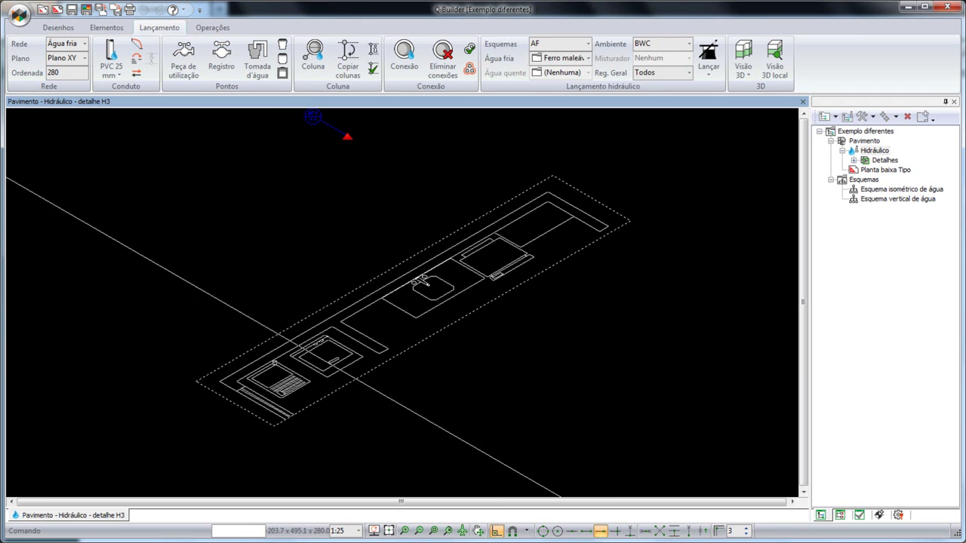
scroll(369, 371, down, 1)
- Set the launch options to AF schemes, PVC rígido soldável cold water and the Cozinha environment
click(555, 45)
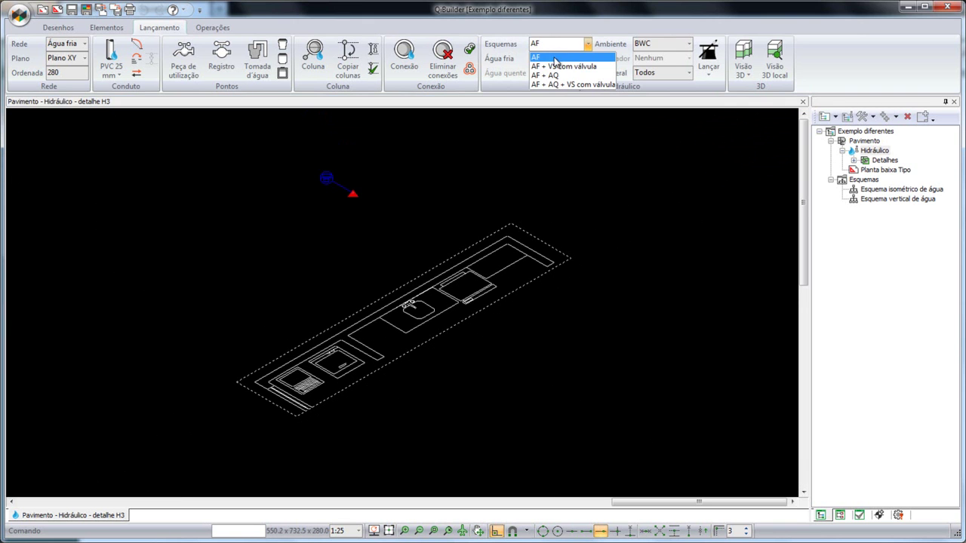
click(553, 59)
click(579, 59)
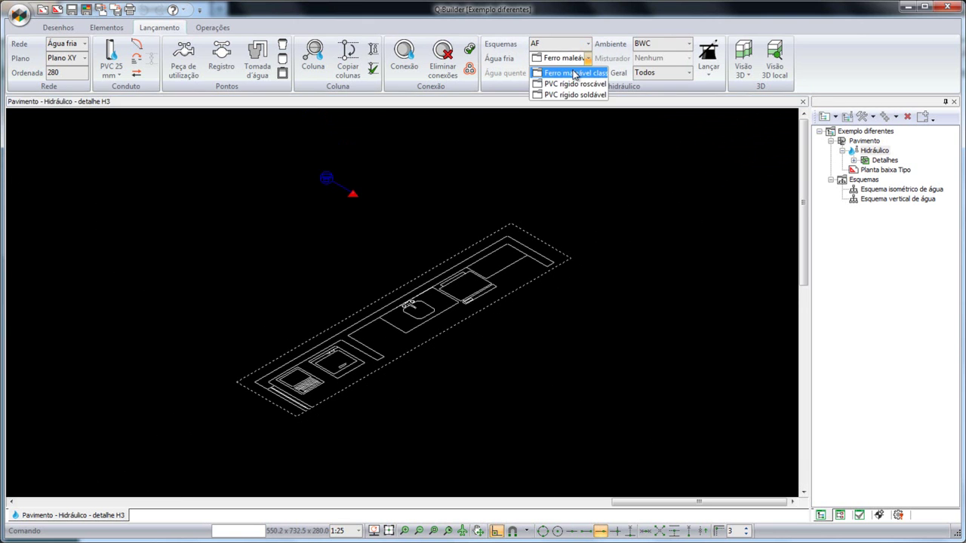
click(572, 95)
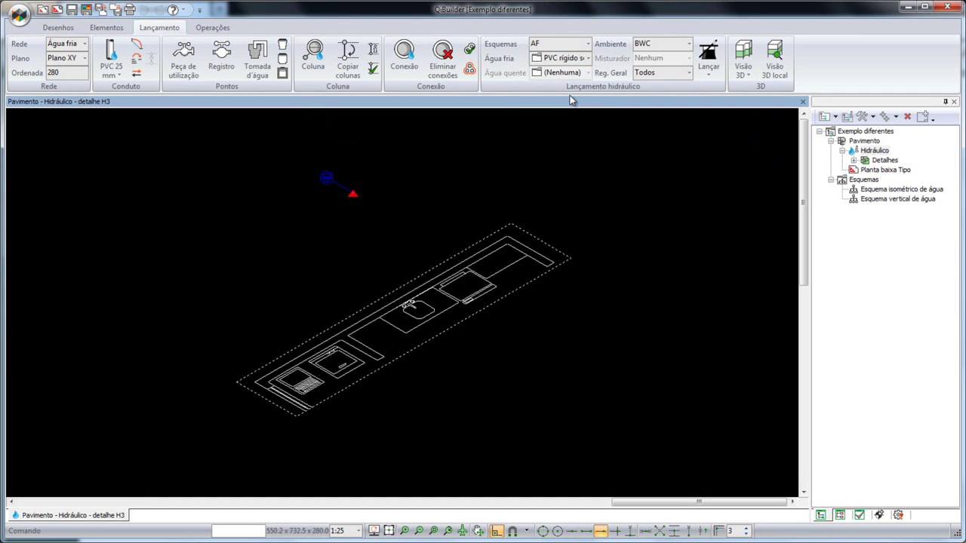
click(688, 44)
click(650, 66)
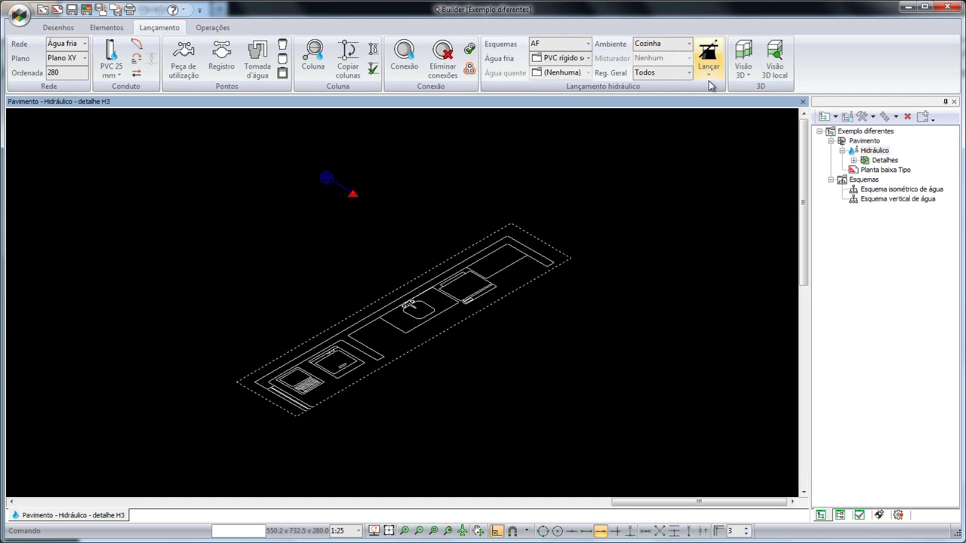
- Start the scheme PIA(60cm) + RGC, tracing a perimeter along the kitchen sink wall, offset outward into the wall
click(708, 59)
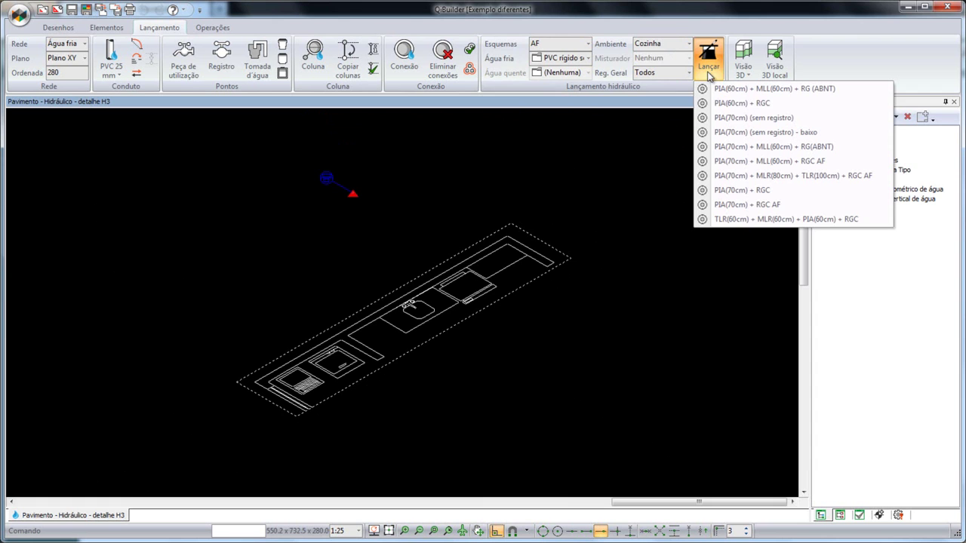
click(727, 103)
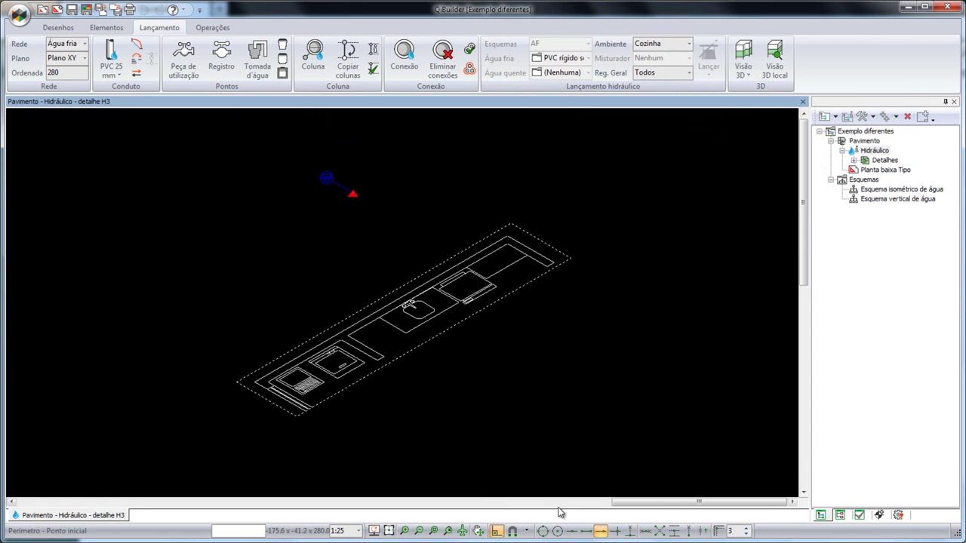
click(515, 531)
click(348, 335)
click(466, 267)
click(376, 292)
key(Return)
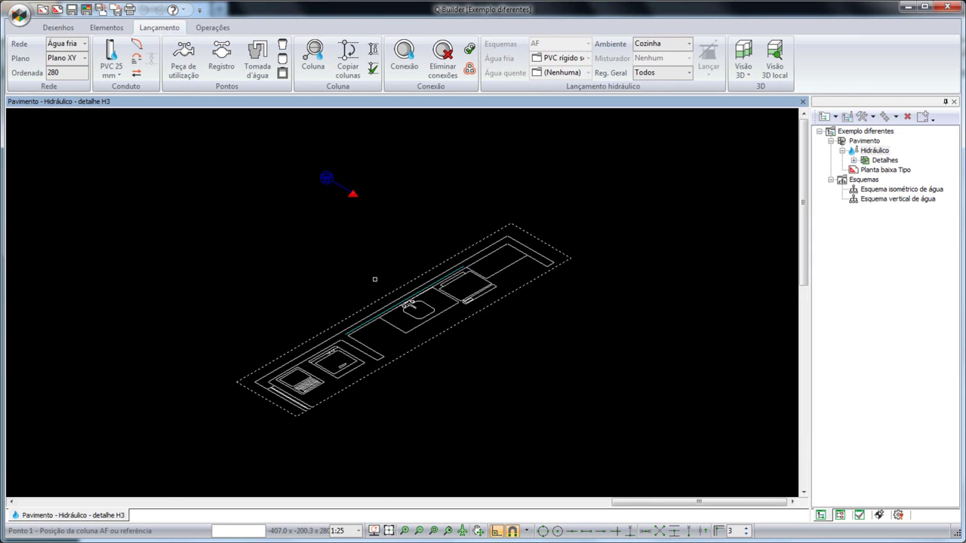
- Assign the cold water column, the valve beside the sink counter and the kitchen sink point of the scheme in detail H3
click(600, 532)
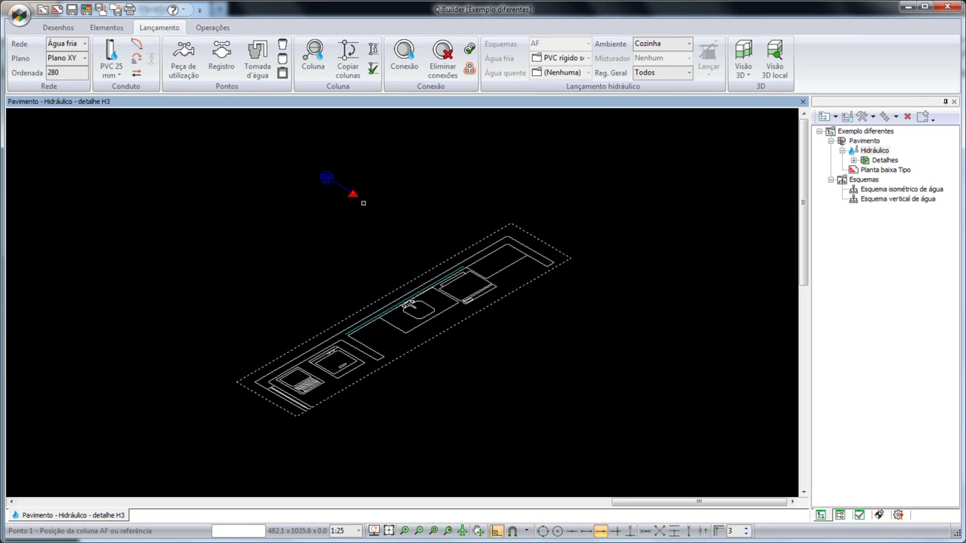
click(352, 194)
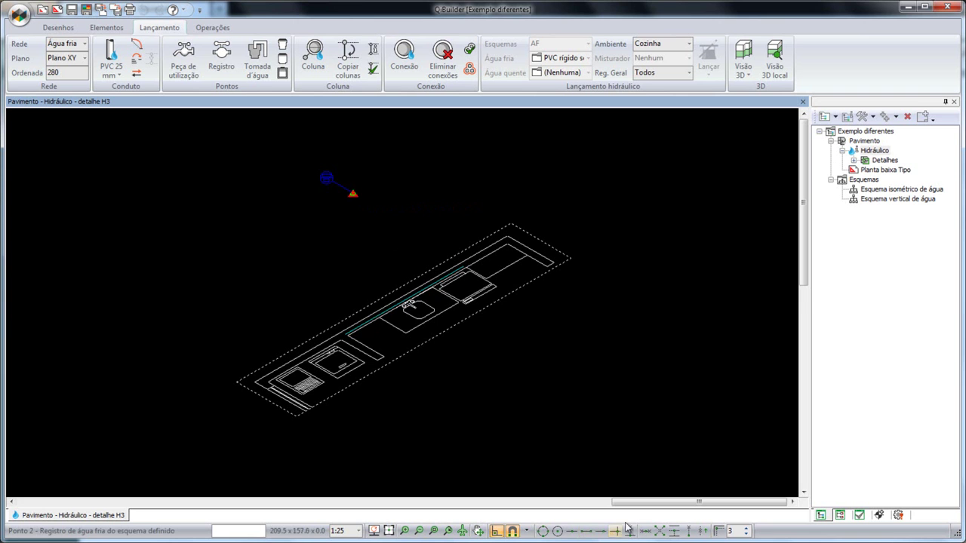
click(601, 531)
click(369, 323)
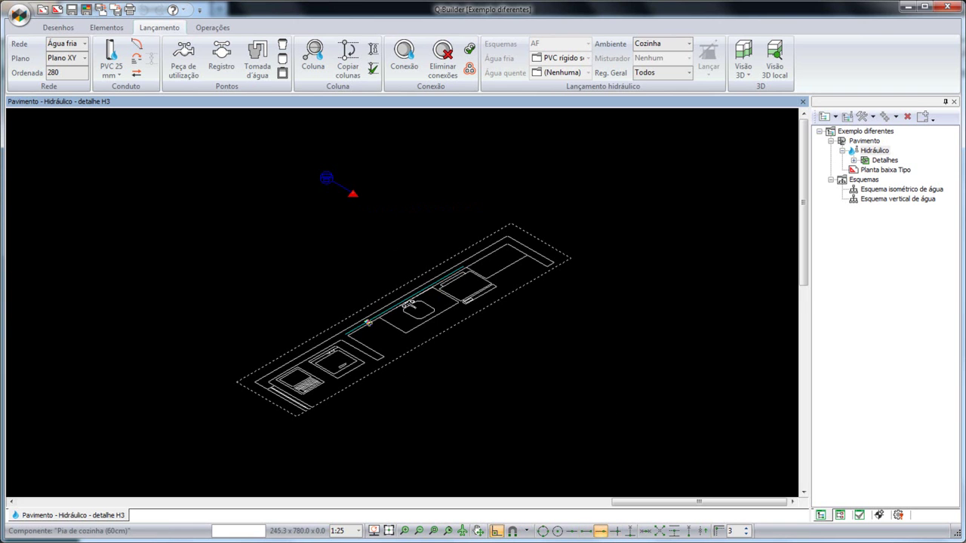
scroll(365, 278, up, 4)
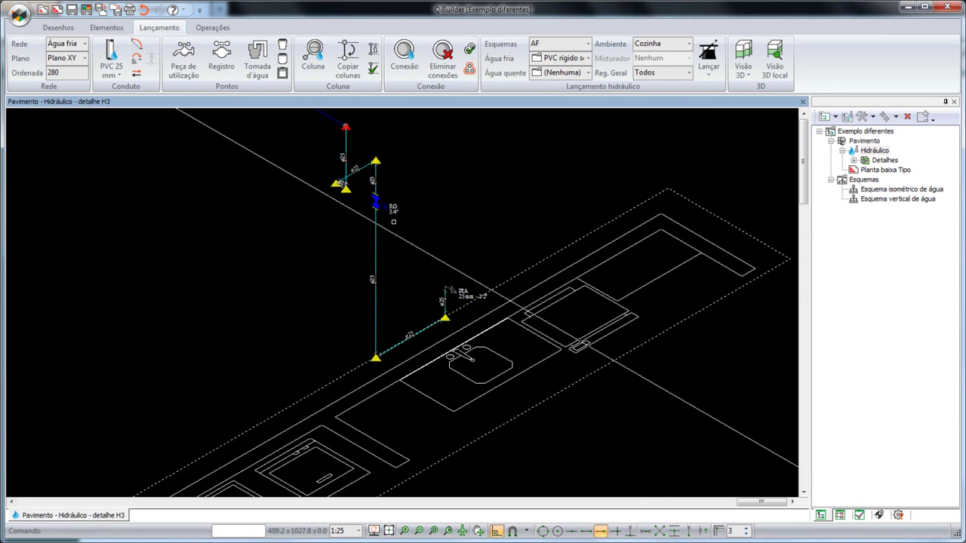
- Start the Área de serviço scheme MLR(80cm) + TLR(100cm) + RCG AF with the general valve set to Baixo
scroll(440, 257, down, 2)
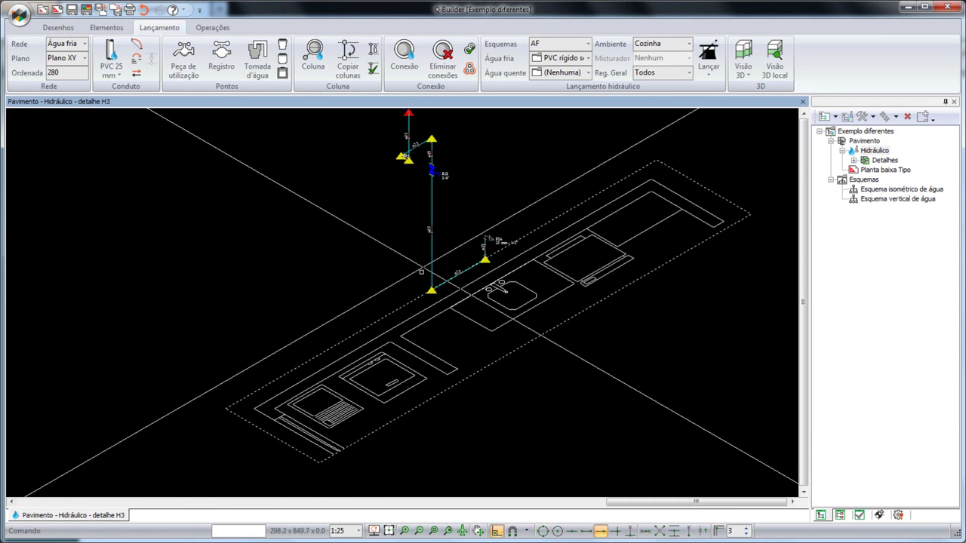
scroll(431, 288, up, 3)
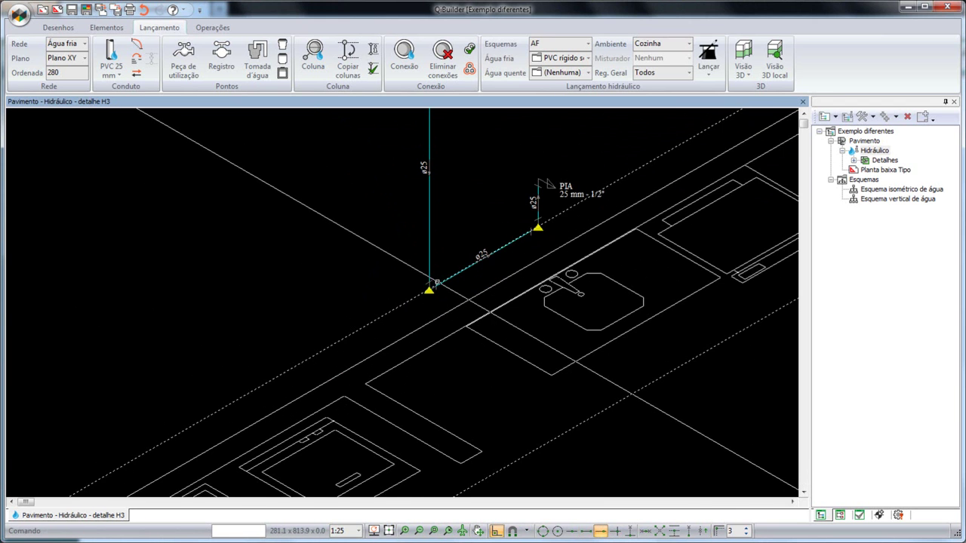
scroll(504, 415, down, 2)
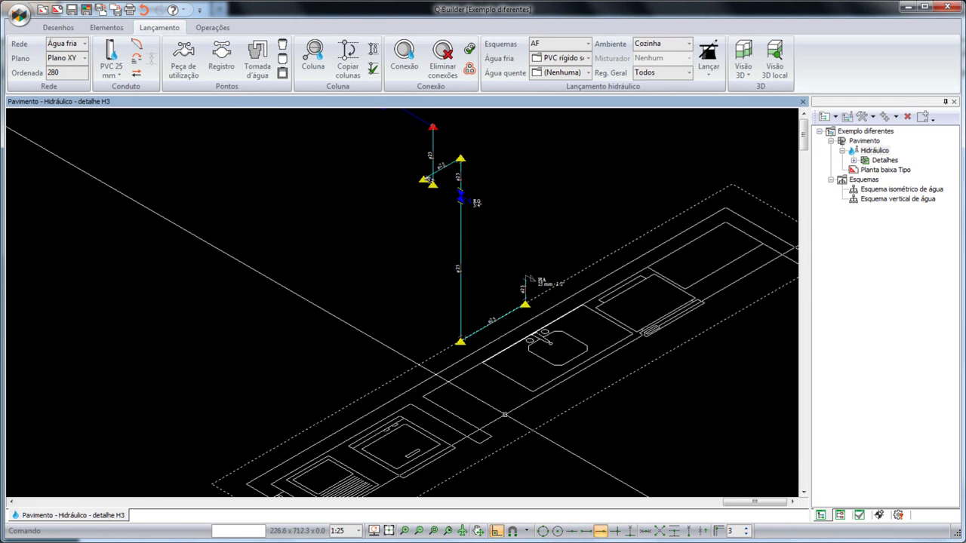
scroll(438, 384, down, 1)
scroll(433, 386, up, 1)
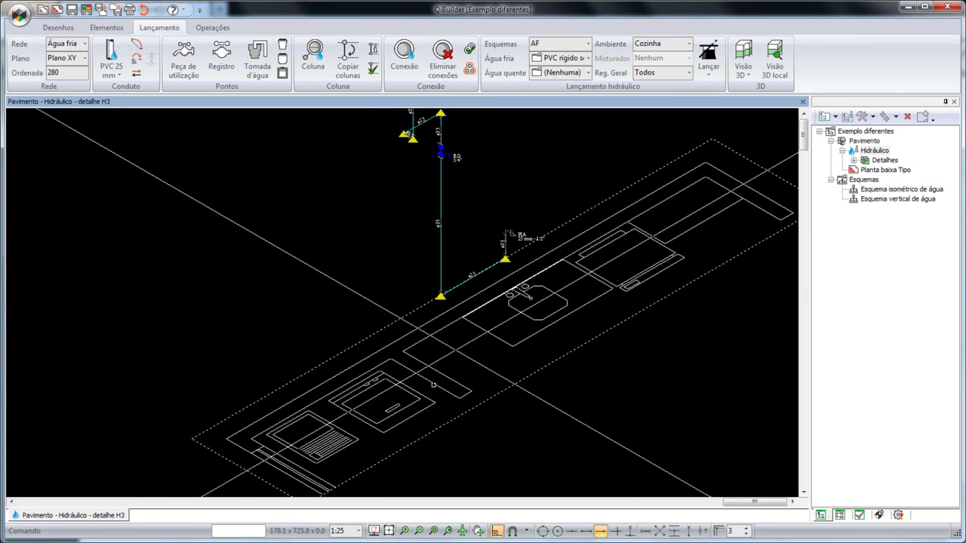
click(674, 44)
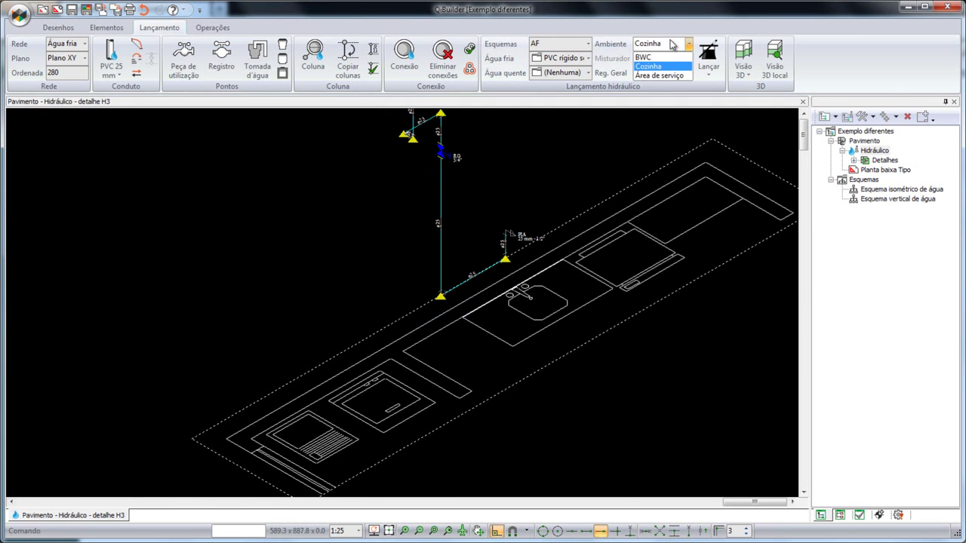
click(662, 76)
click(710, 75)
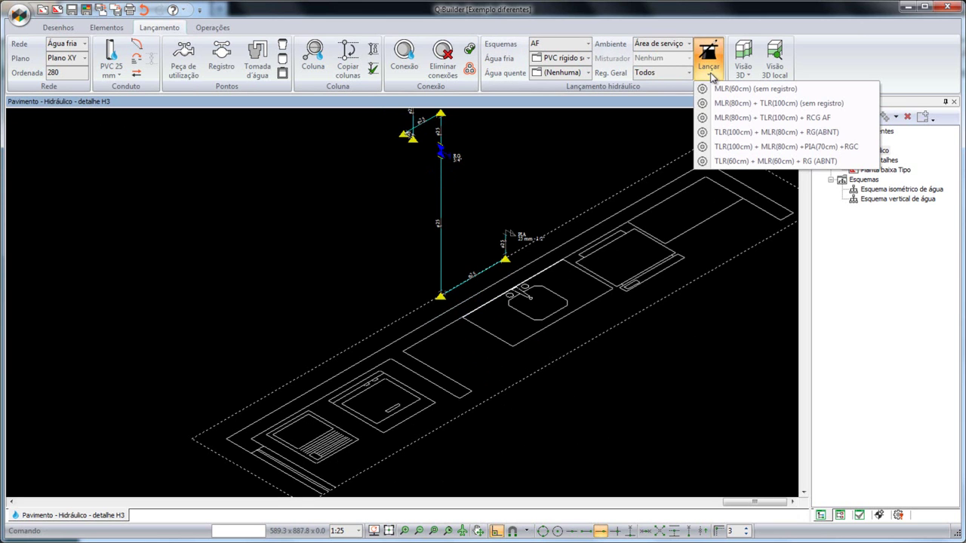
click(766, 118)
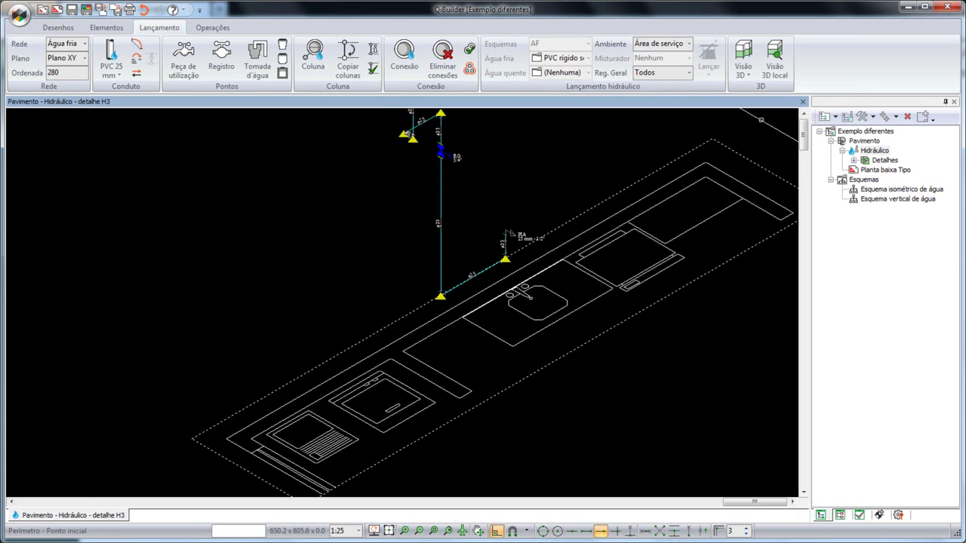
click(688, 73)
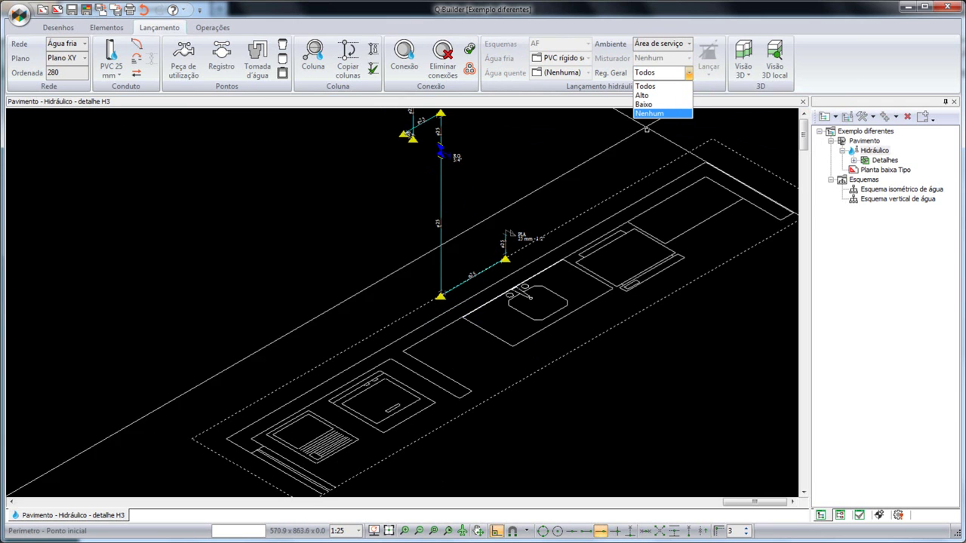
click(662, 105)
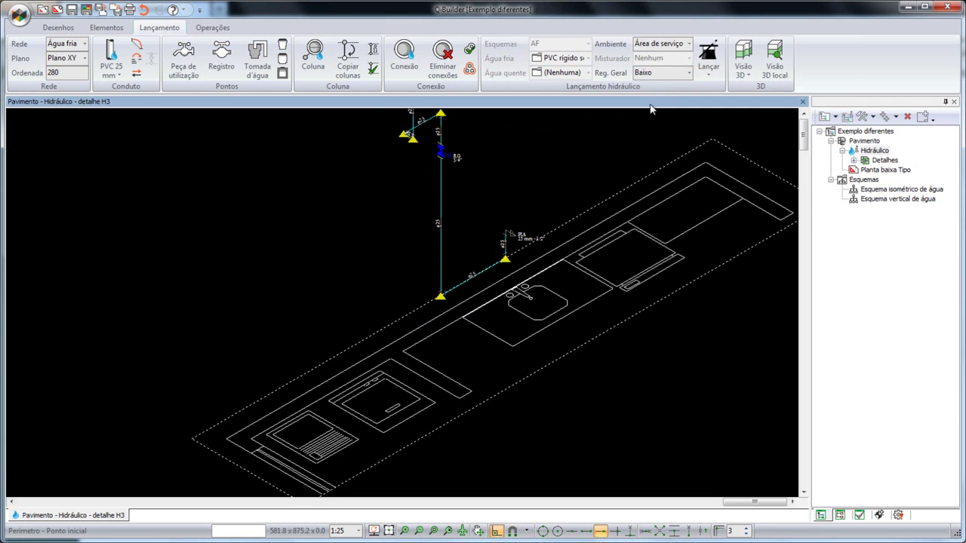
- Trace the scheme perimeter from the laundry tank corner along the wall to the end of the sink counter, offset 5 outward
click(514, 533)
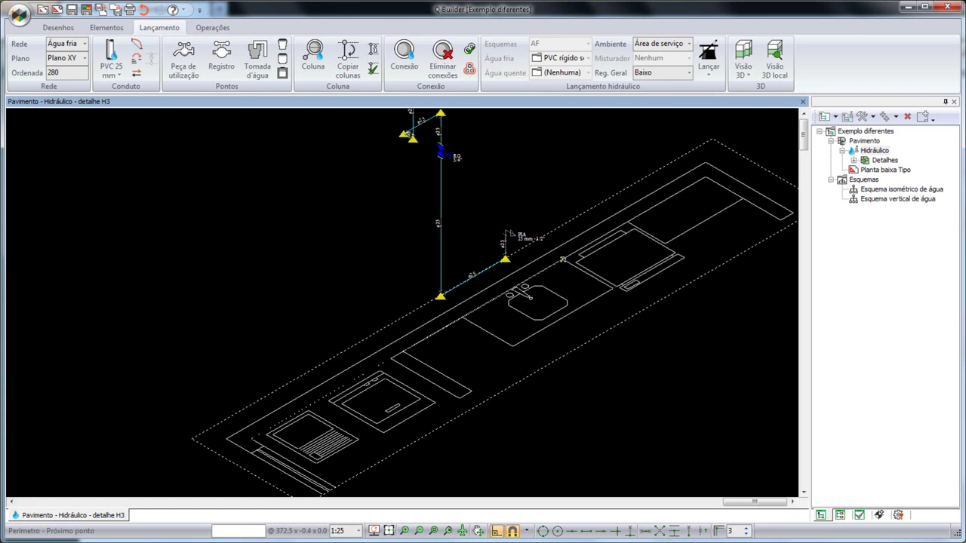
click(562, 259)
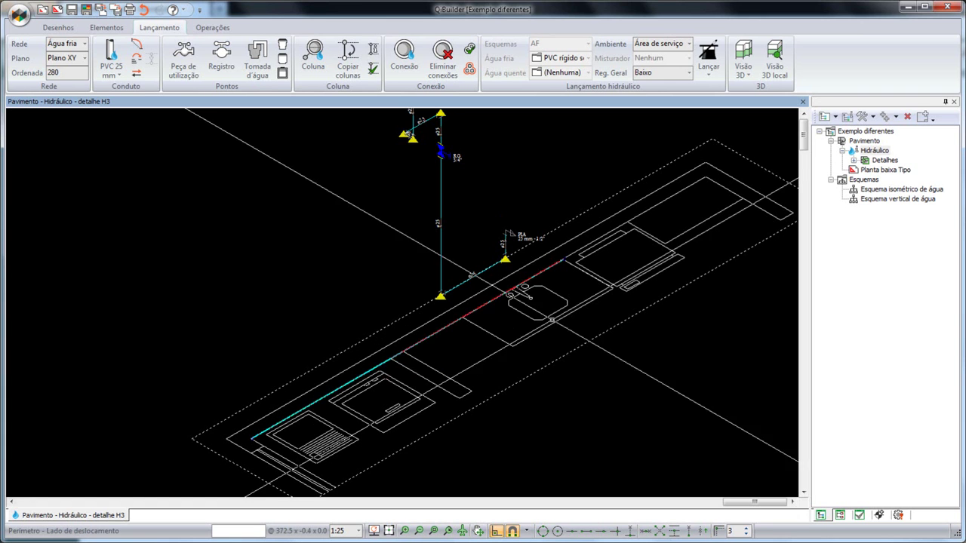
click(320, 372)
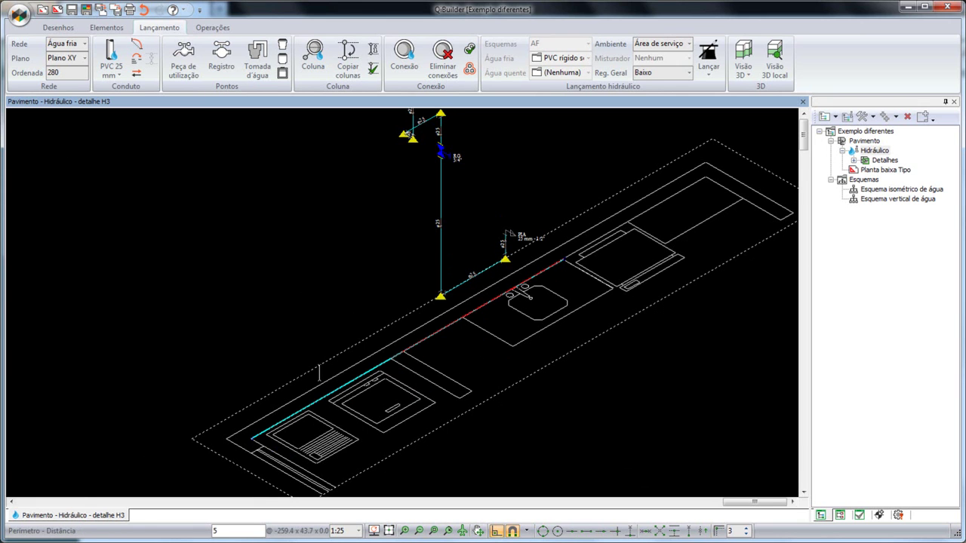
key(Return)
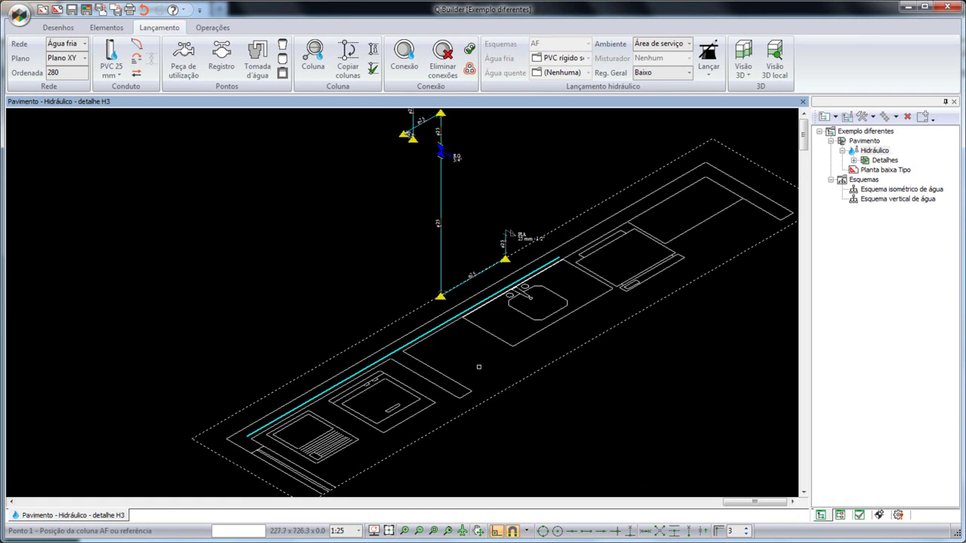
- Assign the foot of the kitchen sink's vertical pipe as reference, then the valve, washing machine and laundry tank points
click(441, 295)
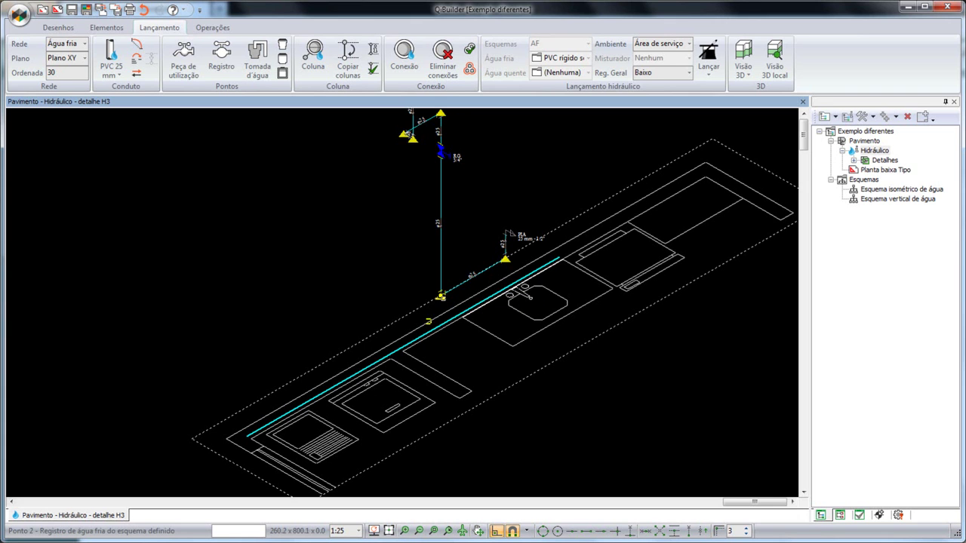
click(603, 531)
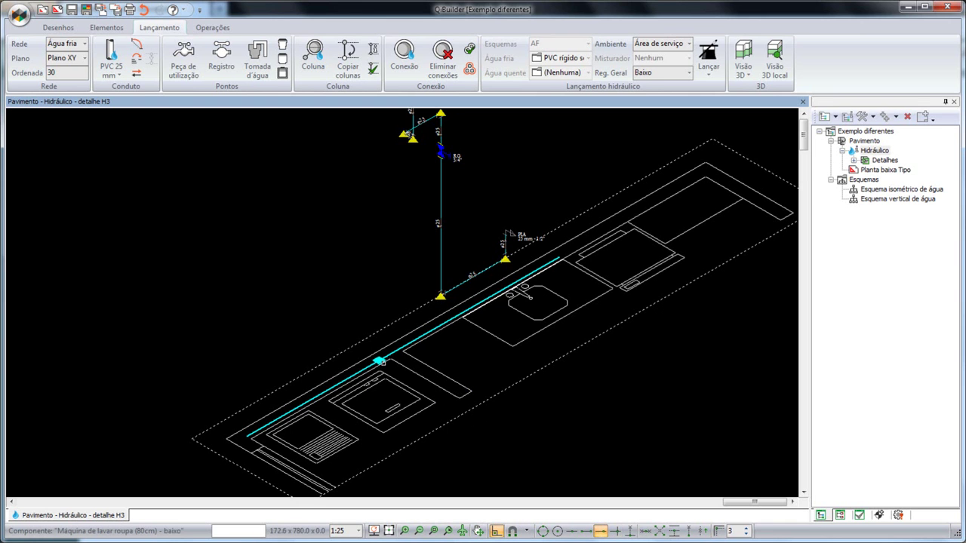
click(360, 399)
click(289, 430)
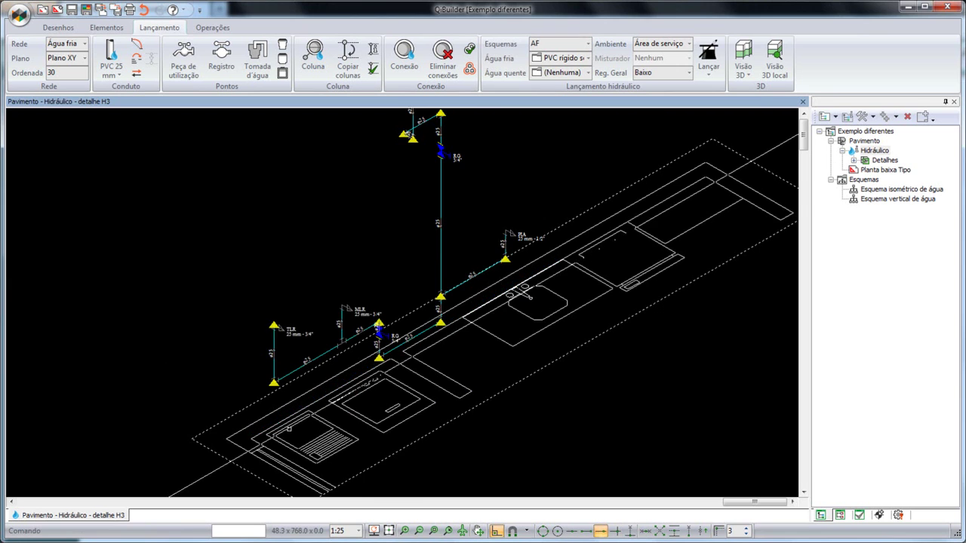
- Examine the launched washing machine and laundry tank piping, fit the whole detail H3 in view and close it
scroll(352, 344, up, 3)
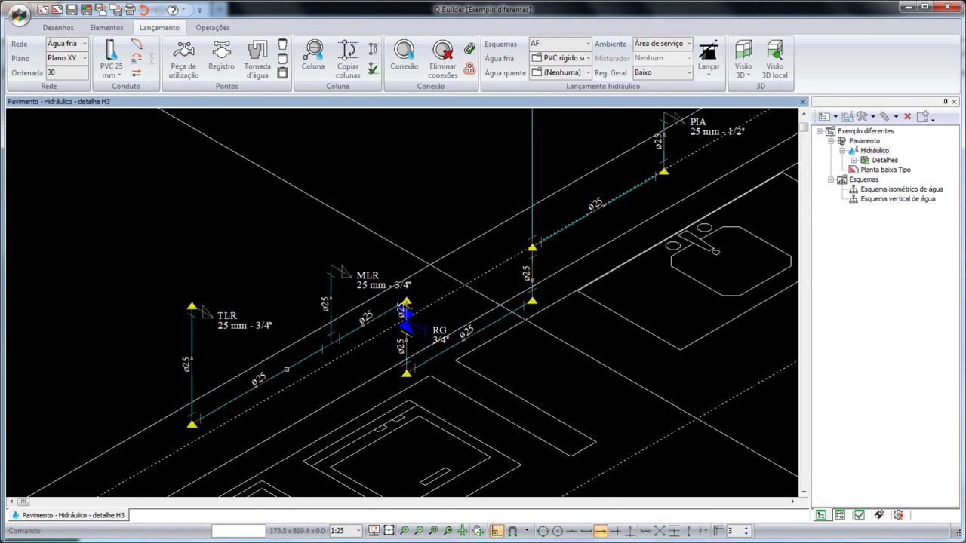
scroll(535, 251, up, 3)
scroll(534, 251, up, 3)
scroll(543, 270, down, 3)
scroll(483, 325, down, 3)
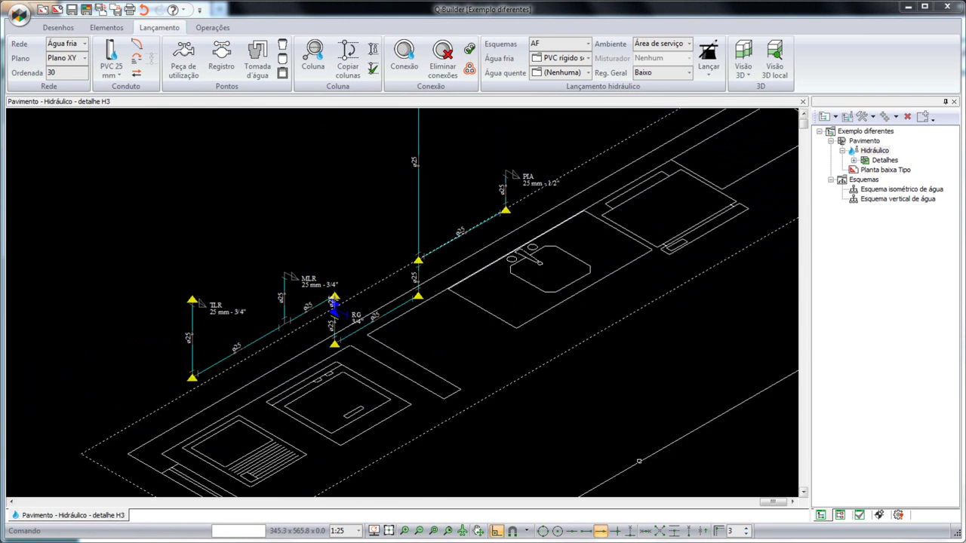
click(389, 530)
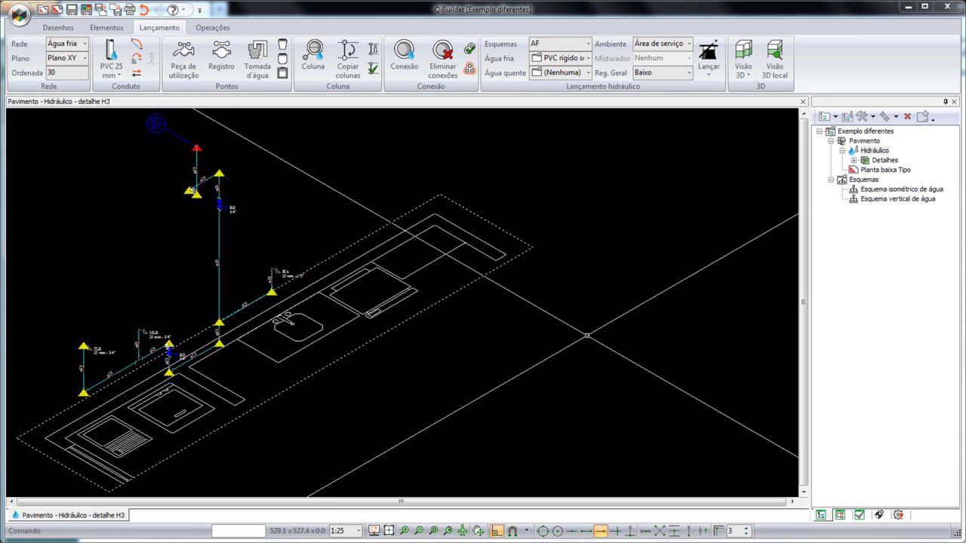
click(803, 101)
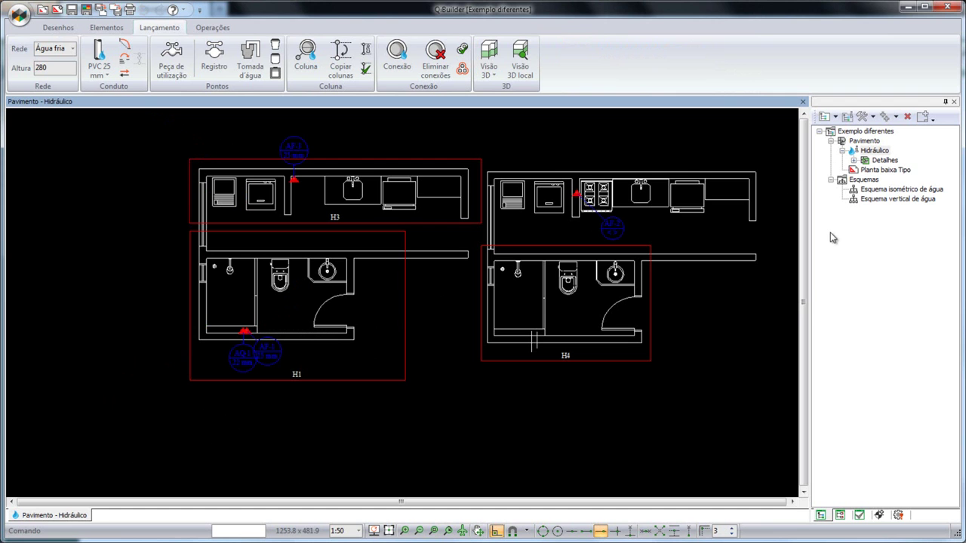
- Switch to Projeto Exemplo Aula Mini curso without saving the Pavimento Hidráulico changes, and open the Superior floor's Hidráulico plan
click(836, 117)
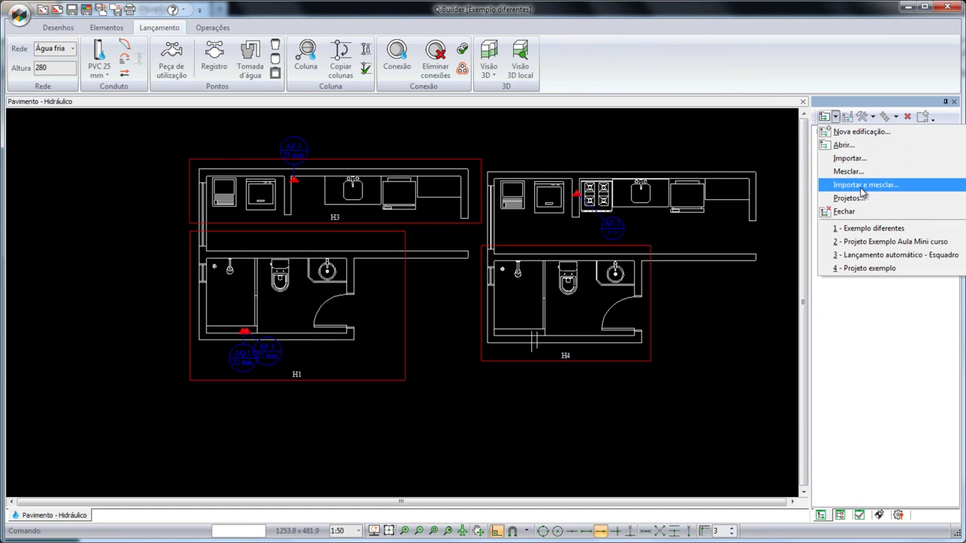
click(860, 241)
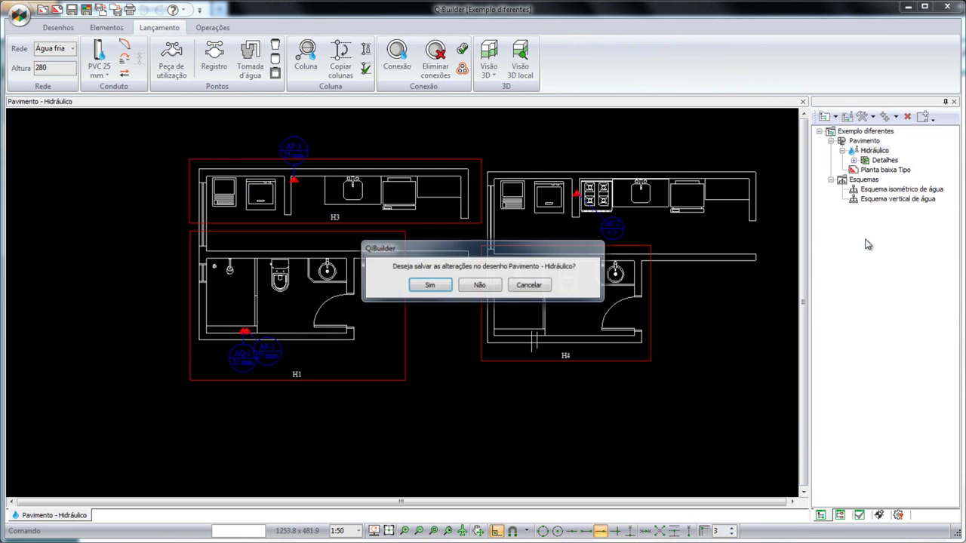
click(479, 285)
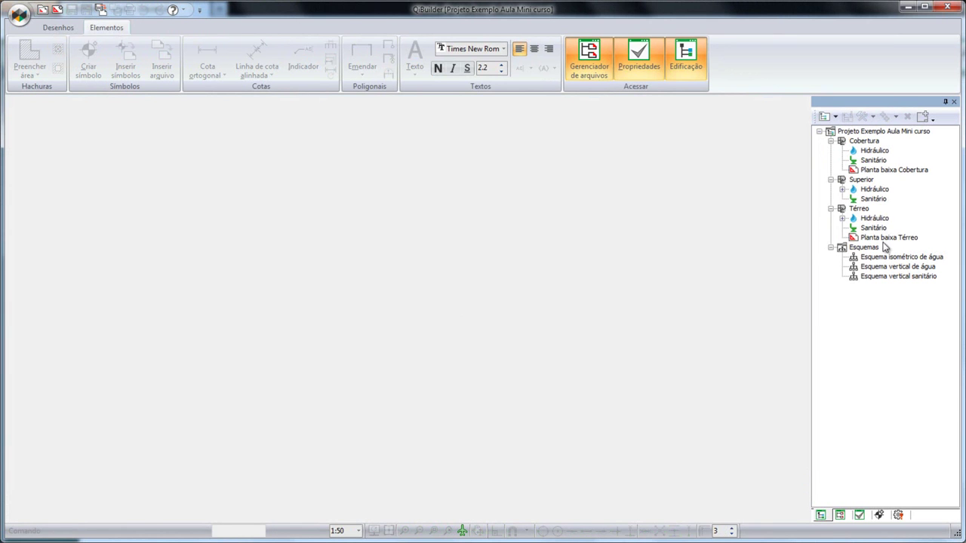
double_click(874, 190)
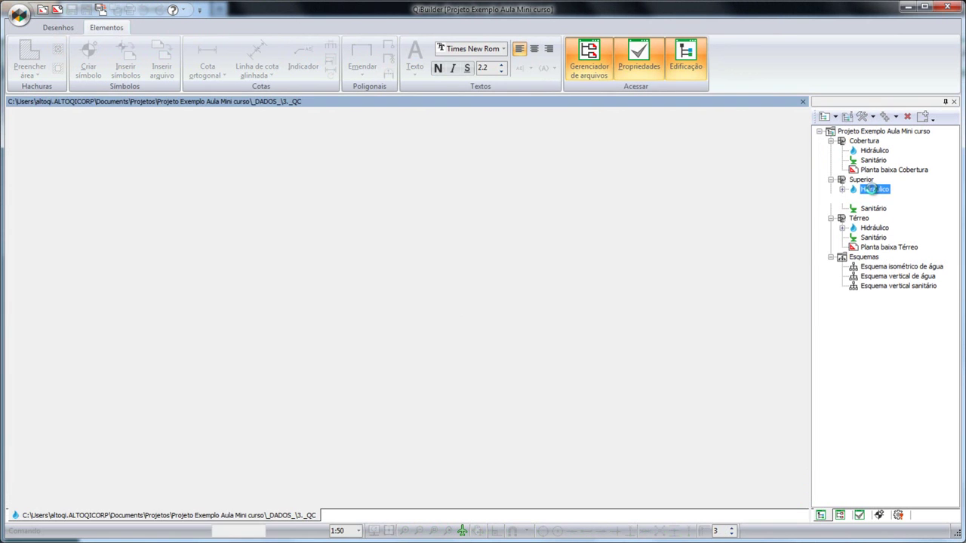